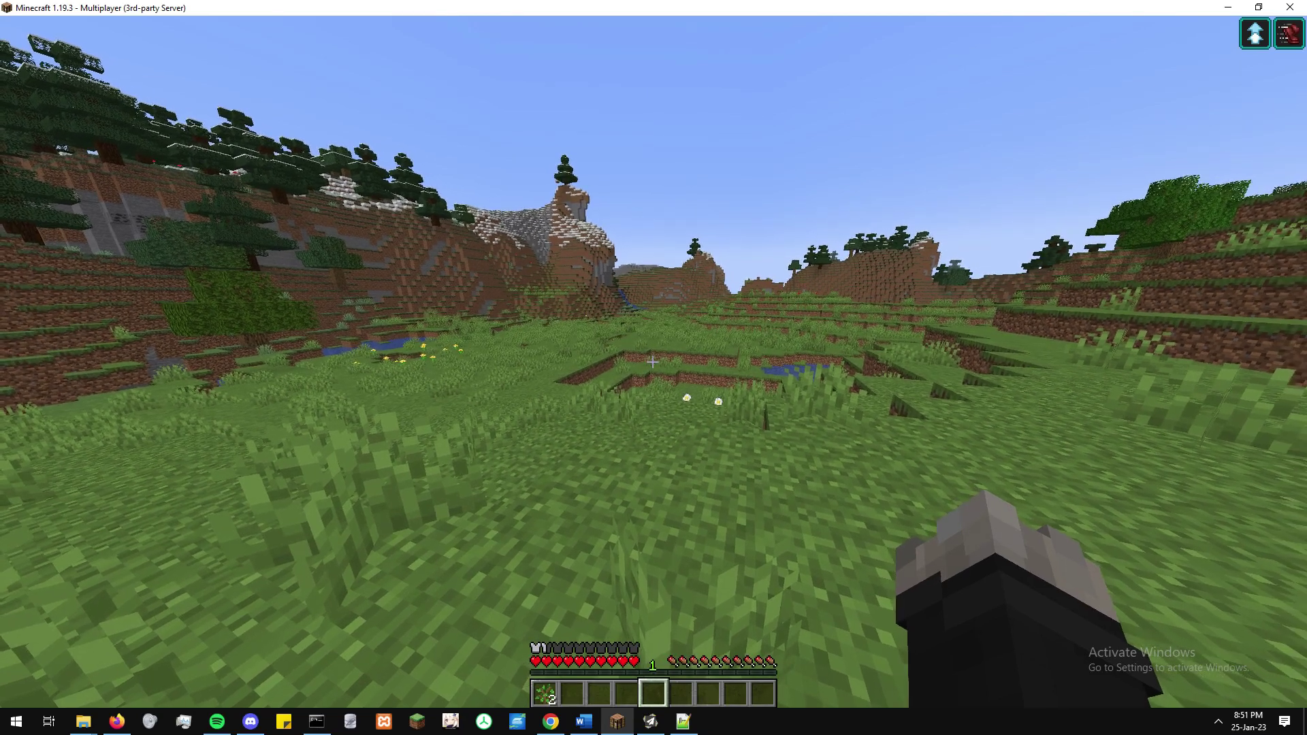
Browse the Spigot1.19.3 server's plugins folder in File Explorer, then minimize the window.
key(t)
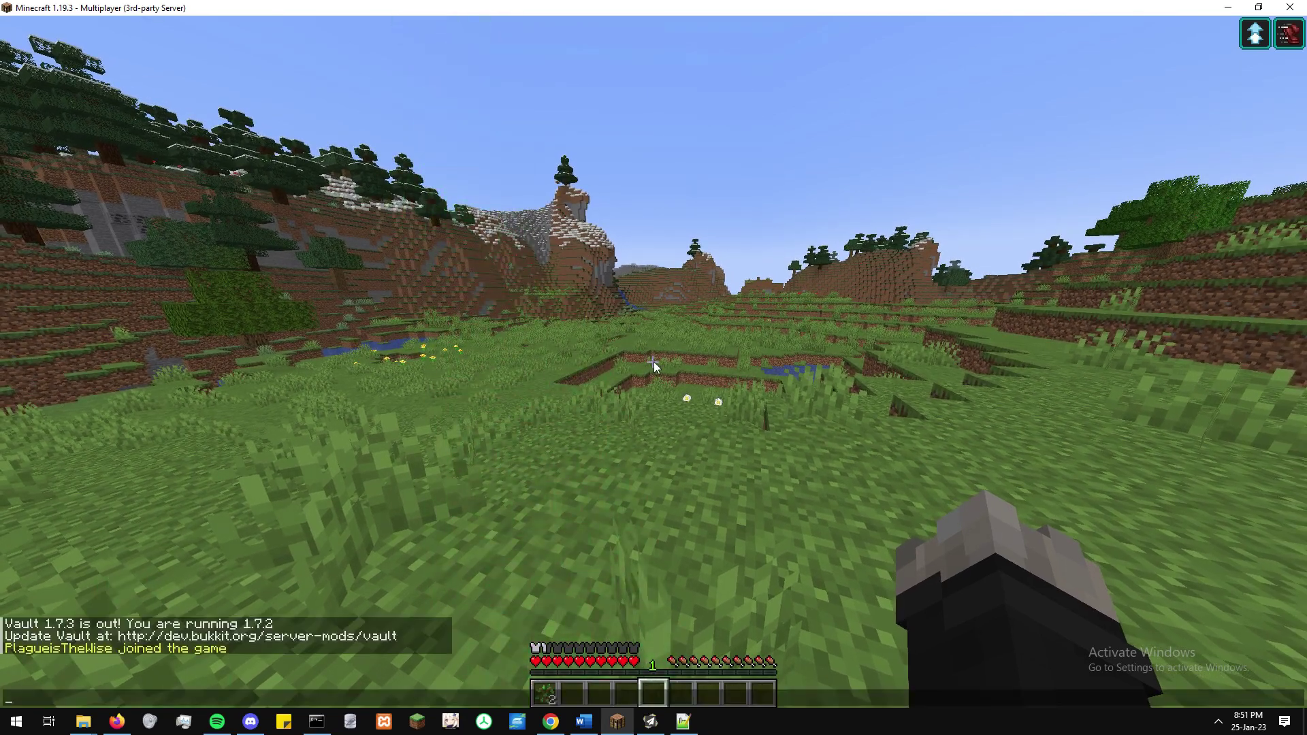
mouse_move(83, 722)
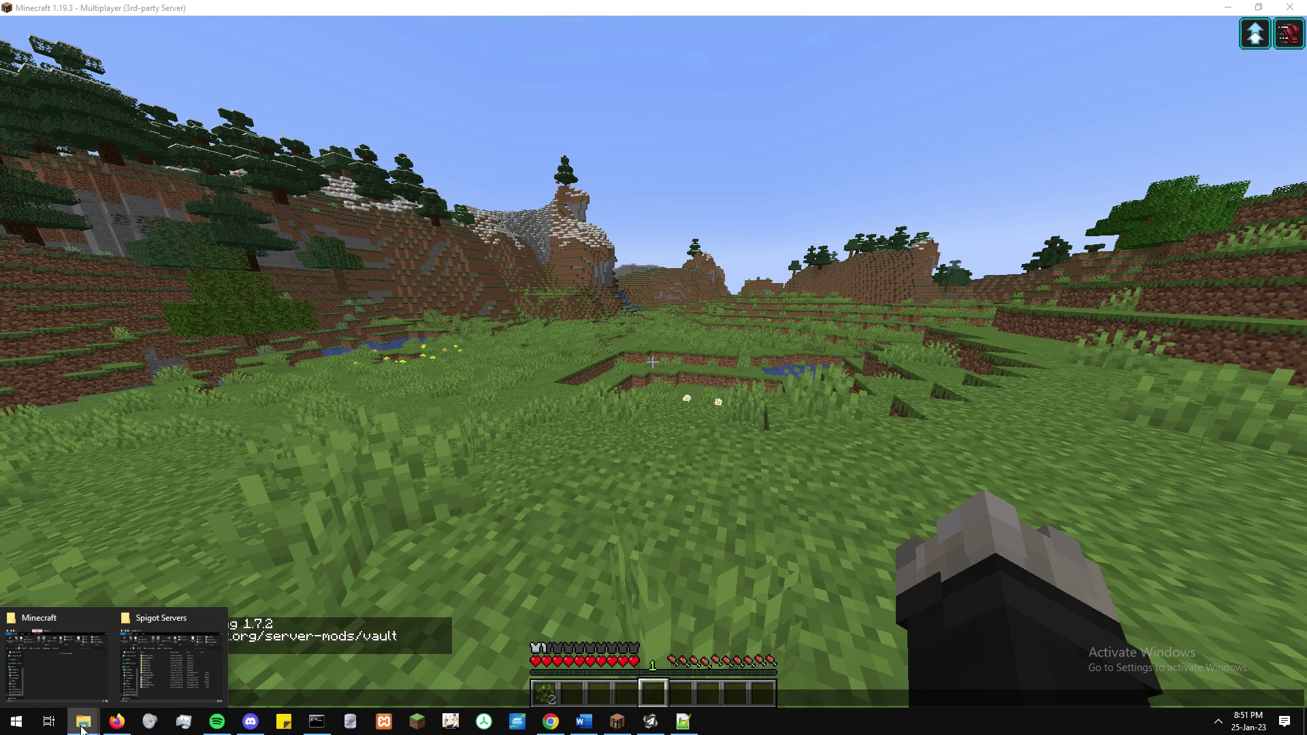
click(173, 686)
double_click(644, 399)
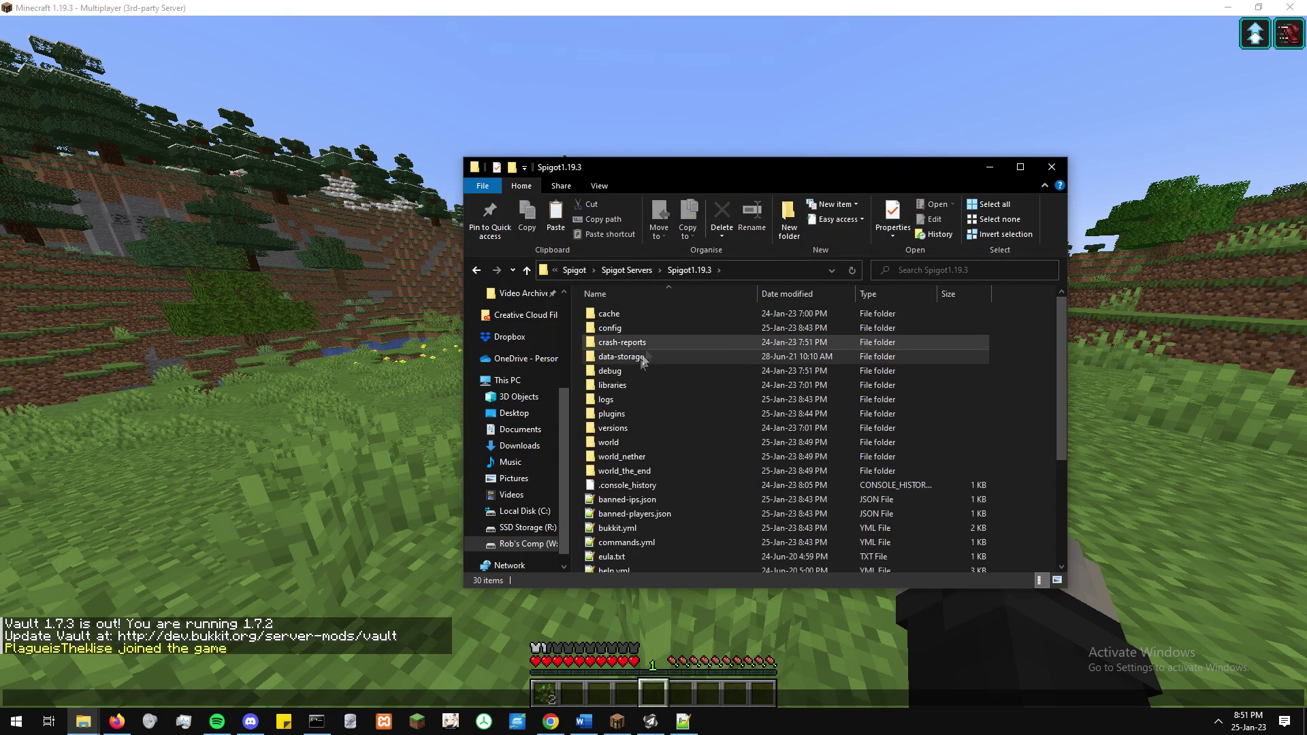
double_click(622, 414)
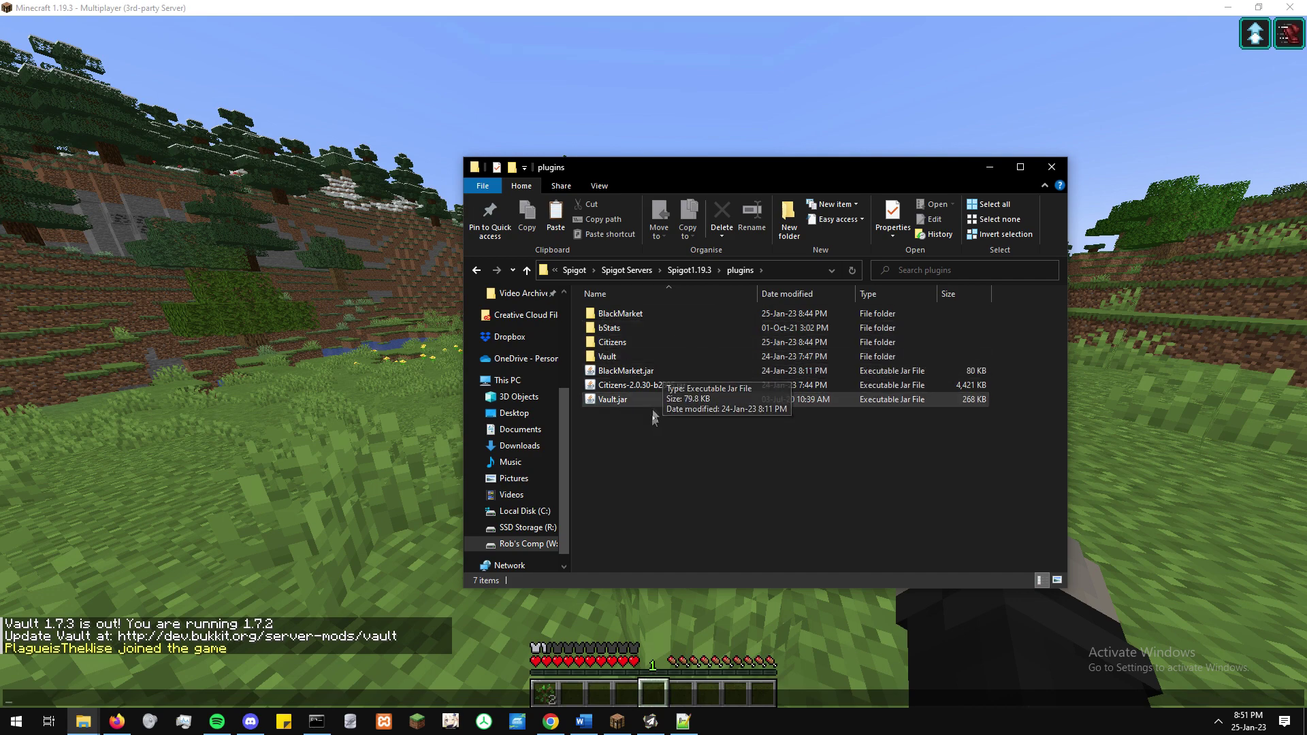
click(987, 167)
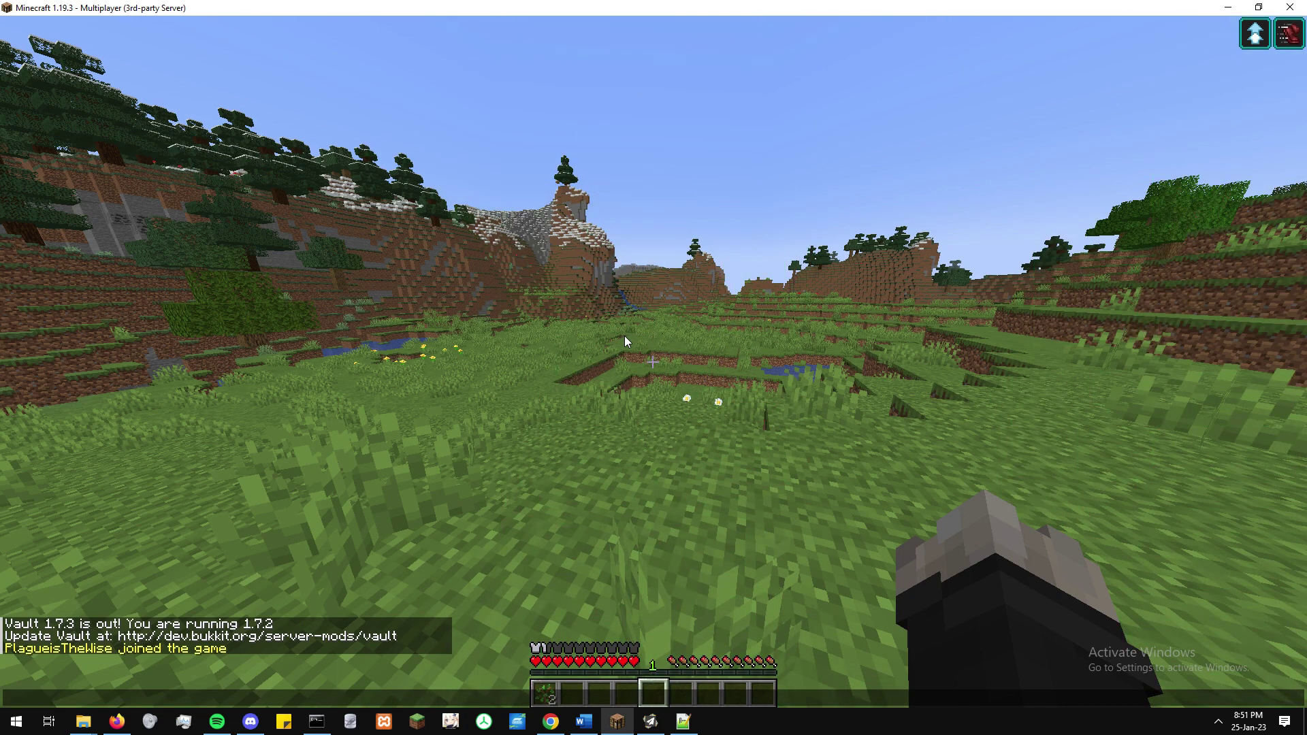
Run /npc create Barry to spawn an NPC named Barry.
text(/npc creat)
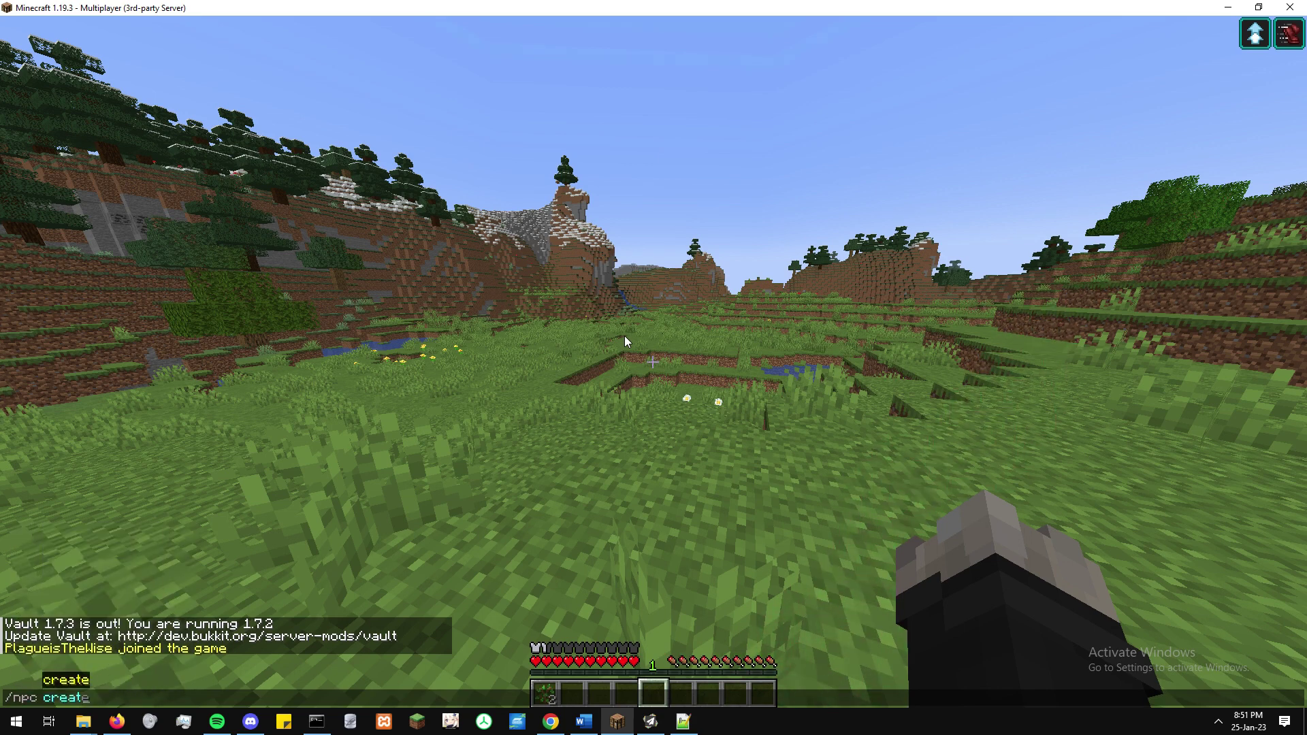
text(e)
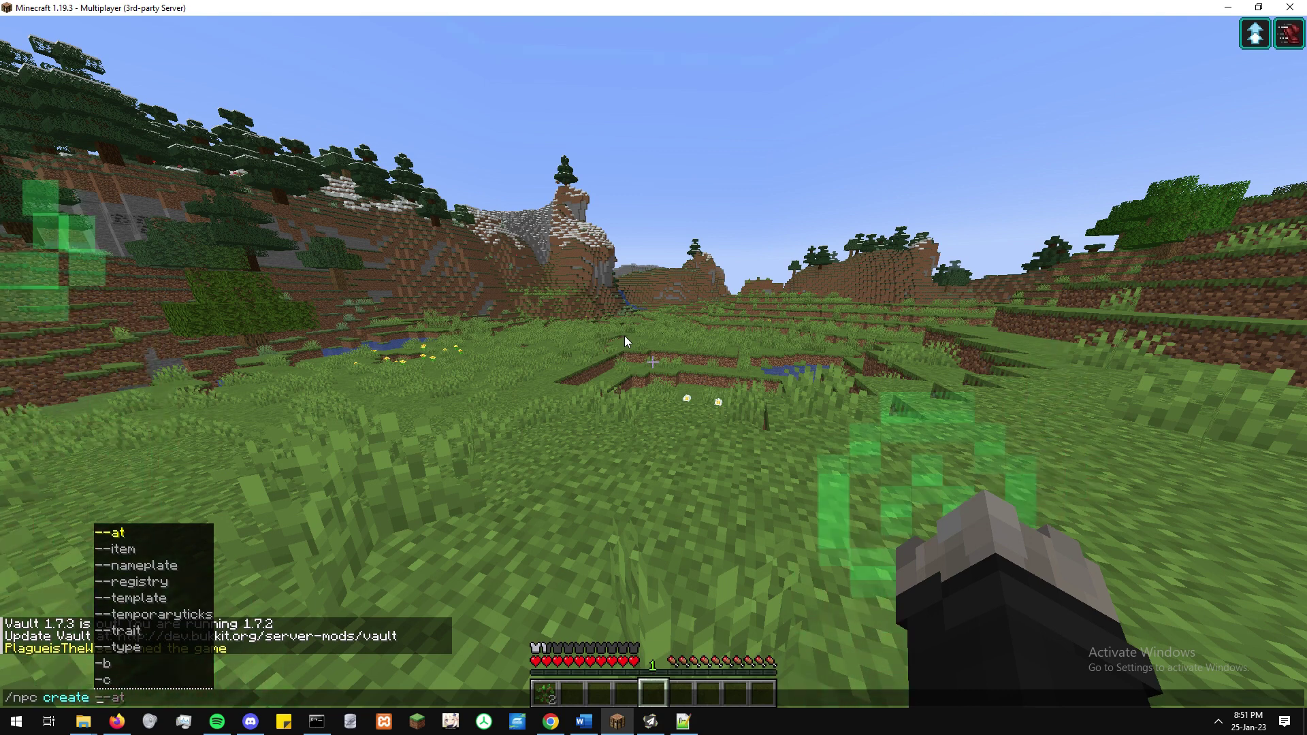
text(Barry)
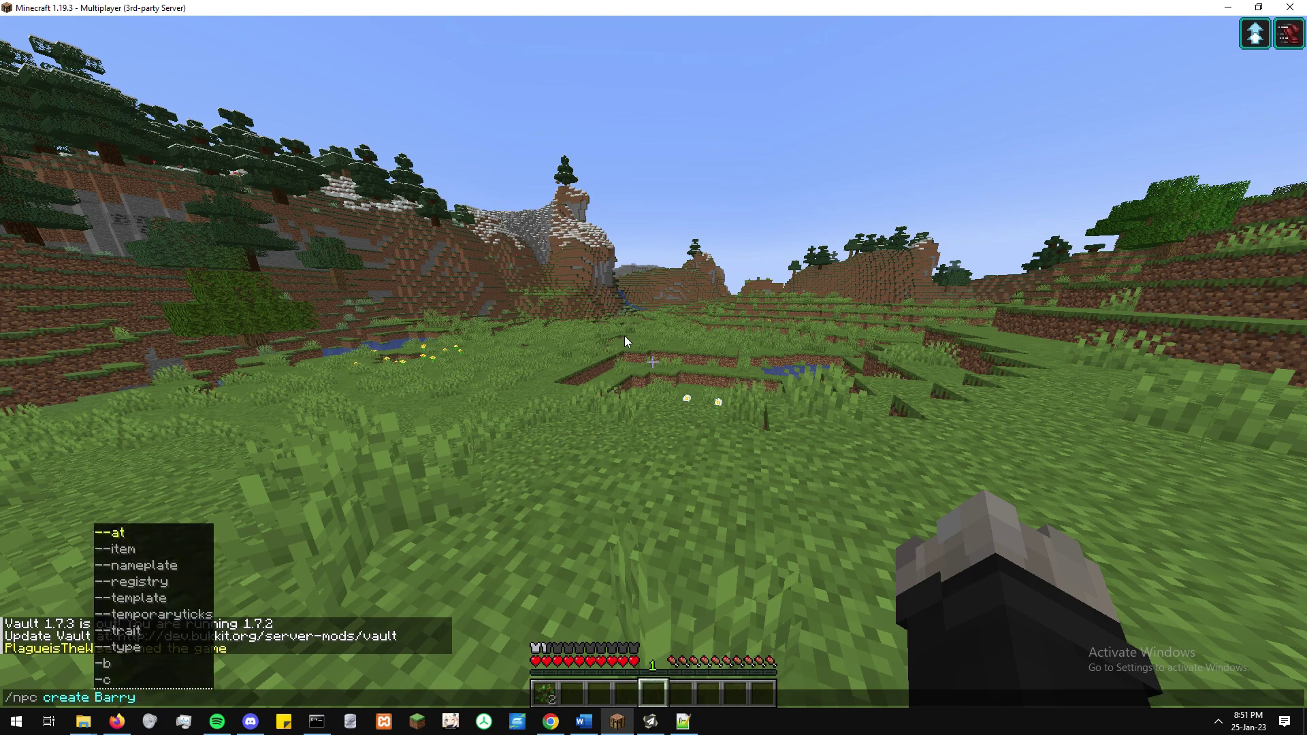
key(Return)
Walk around Barry to view him, then bring up BlackMarket's config.yml in Notepad++.
key(s)
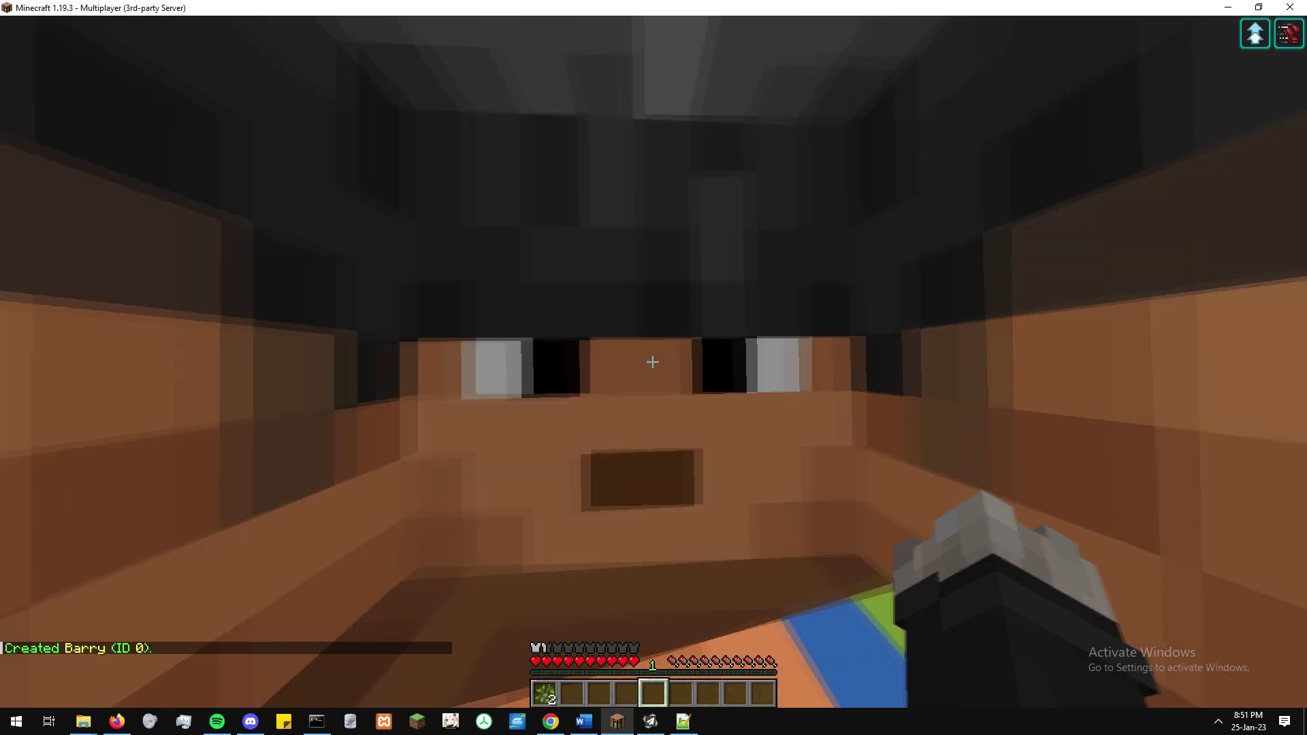
key(w)
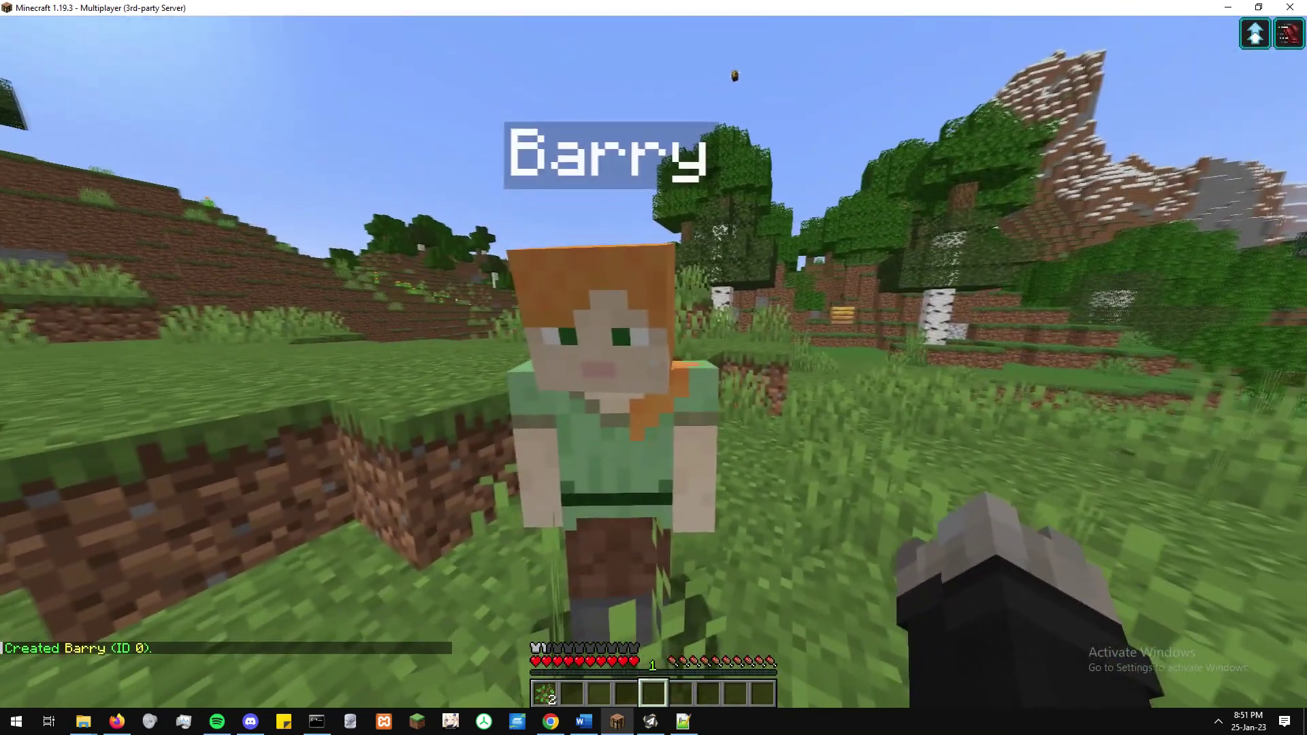
key(s)
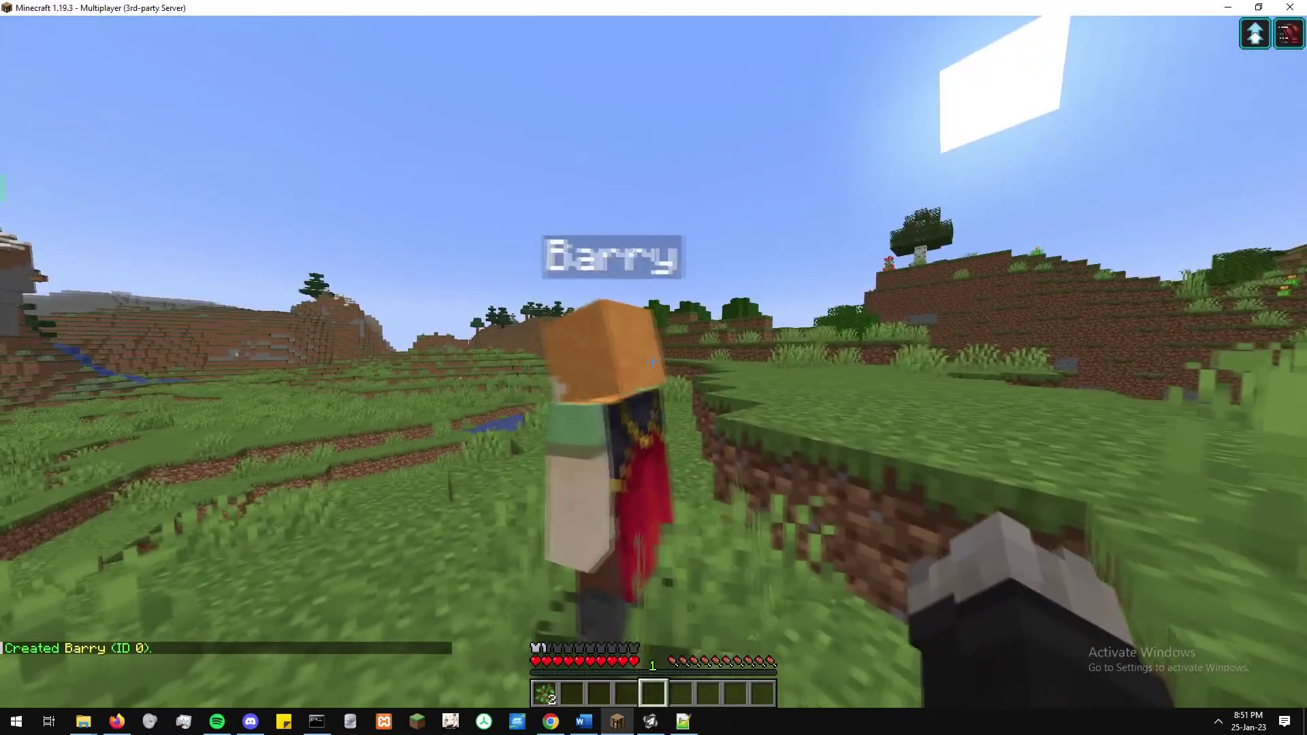
key(t)
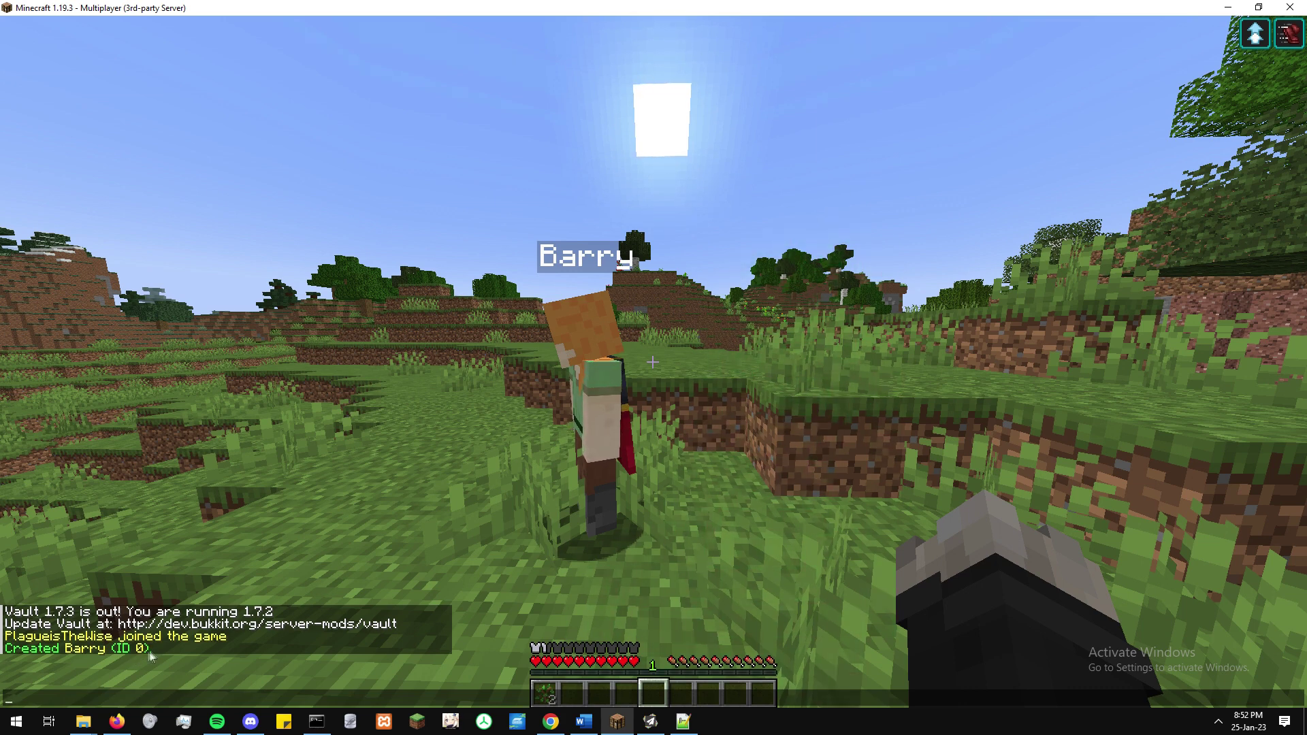
click(683, 722)
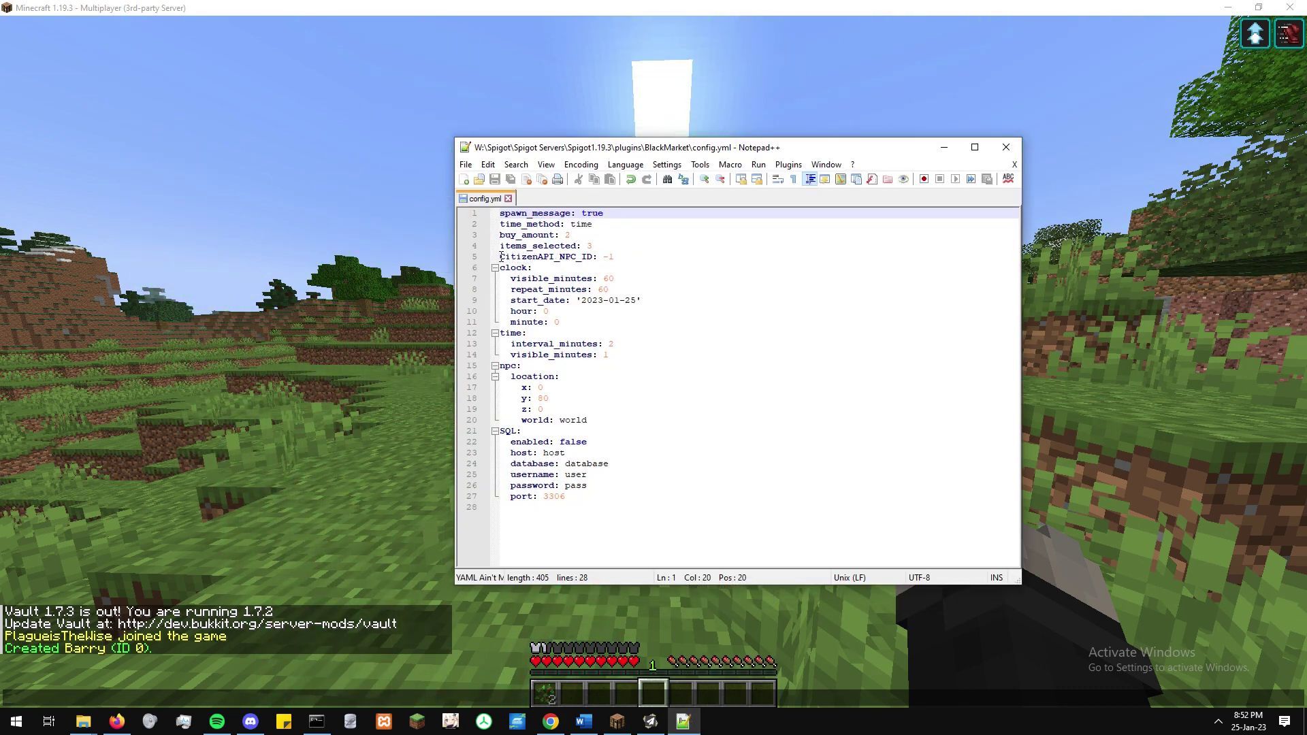
Replace CitizenAPI_NPC_ID's -1 with 0 on line 5 of config.yml and save.
drag(501, 257, 606, 258)
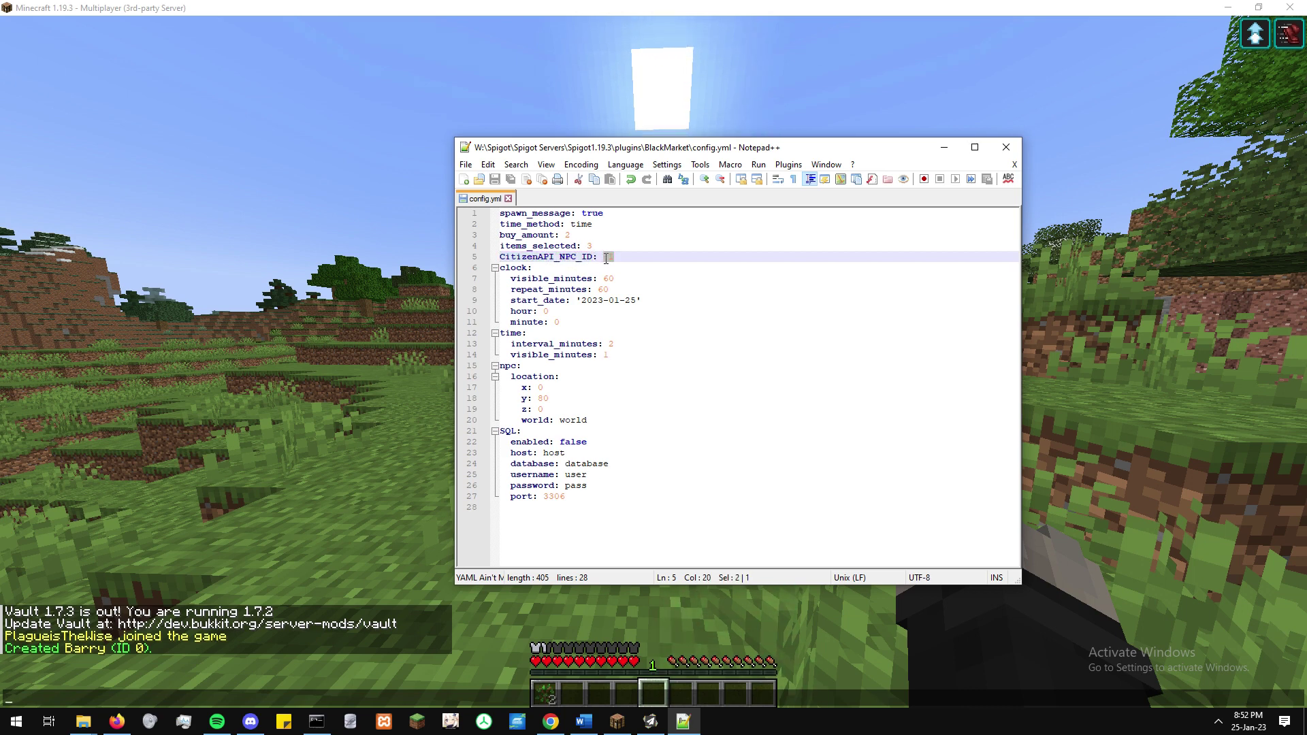
text(0)
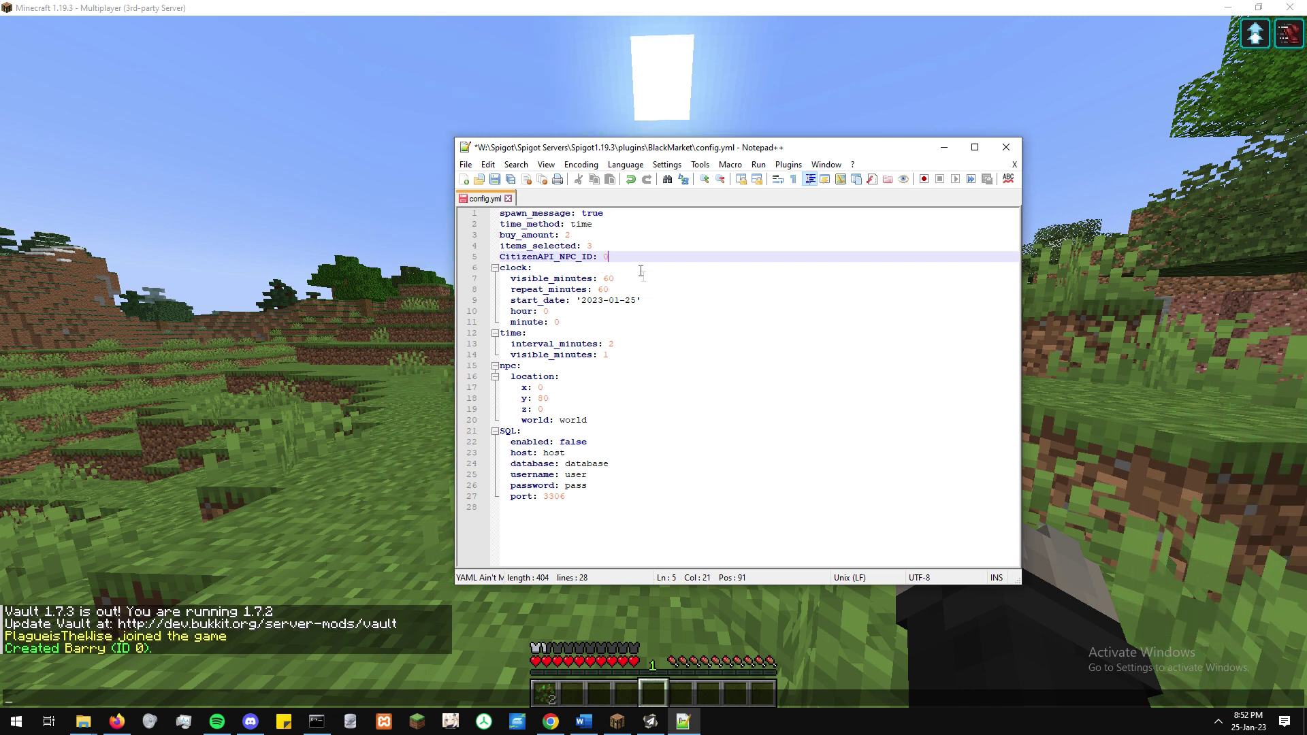
key(ctrl+s)
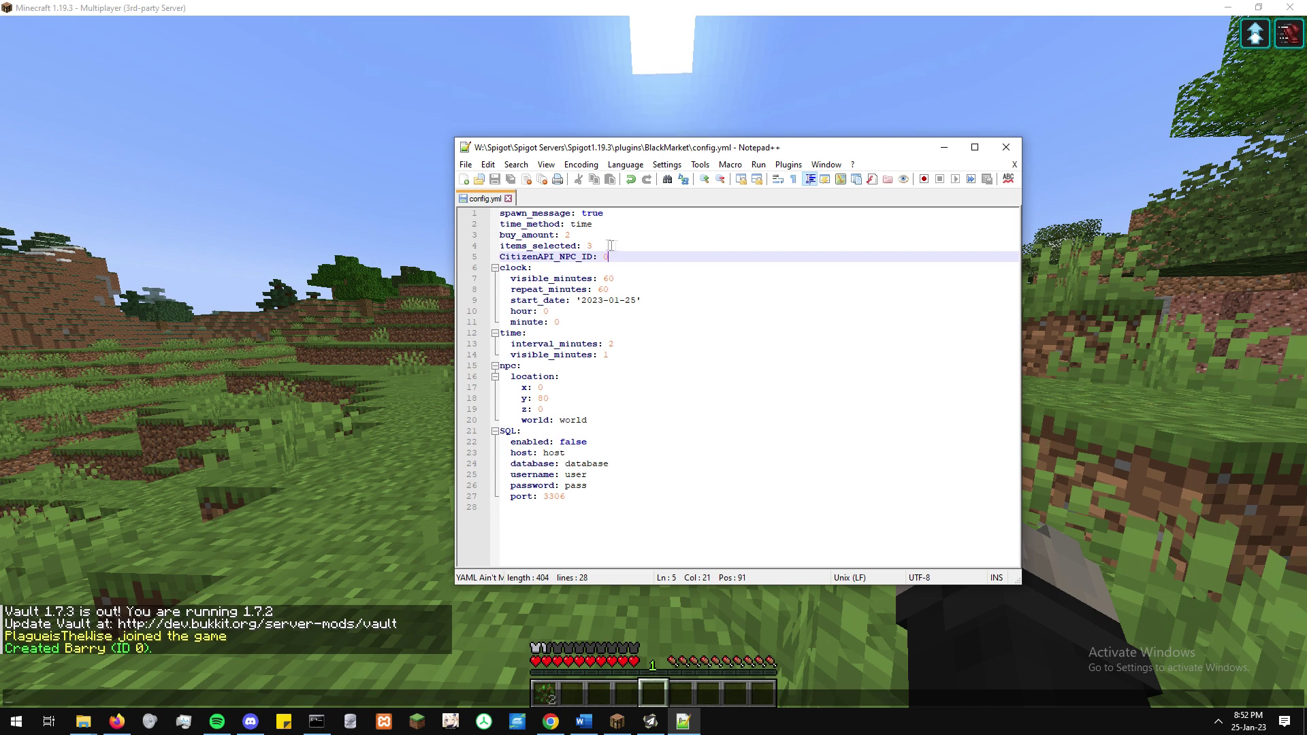
double_click(519, 216)
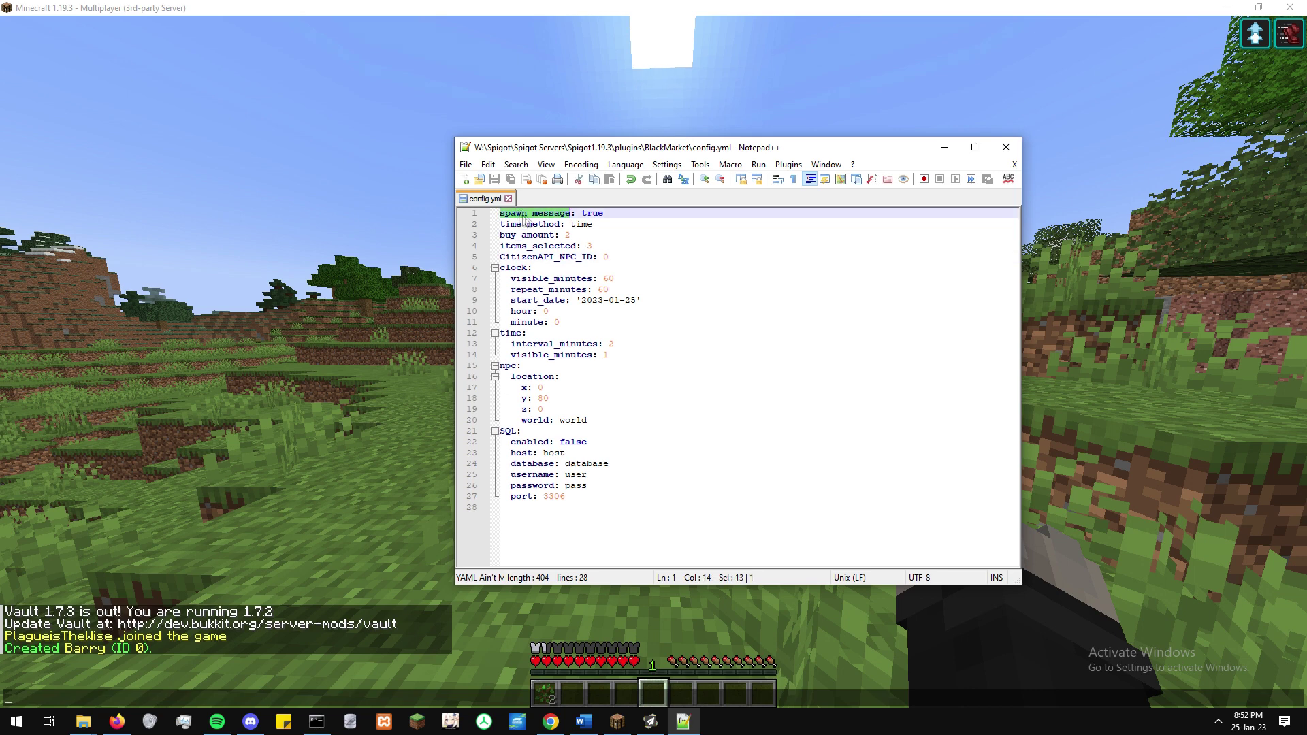
click(571, 214)
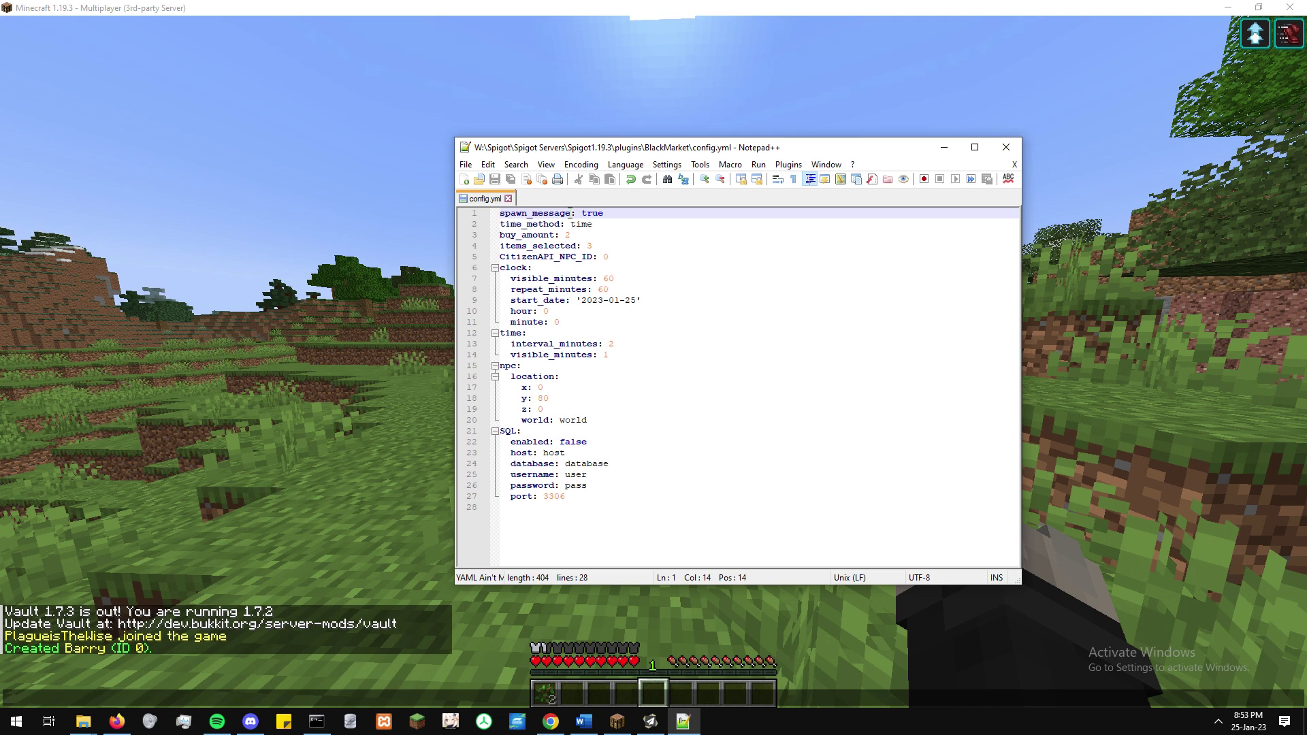
double_click(545, 226)
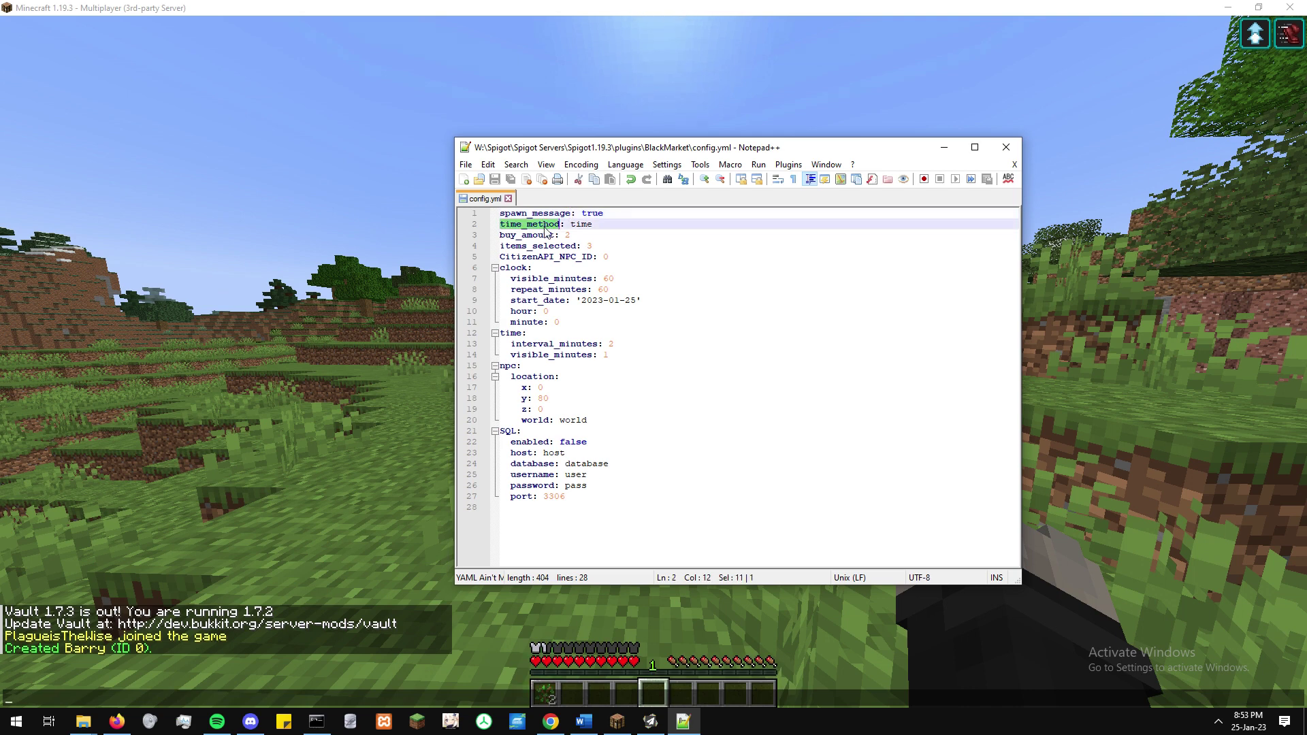
click(559, 227)
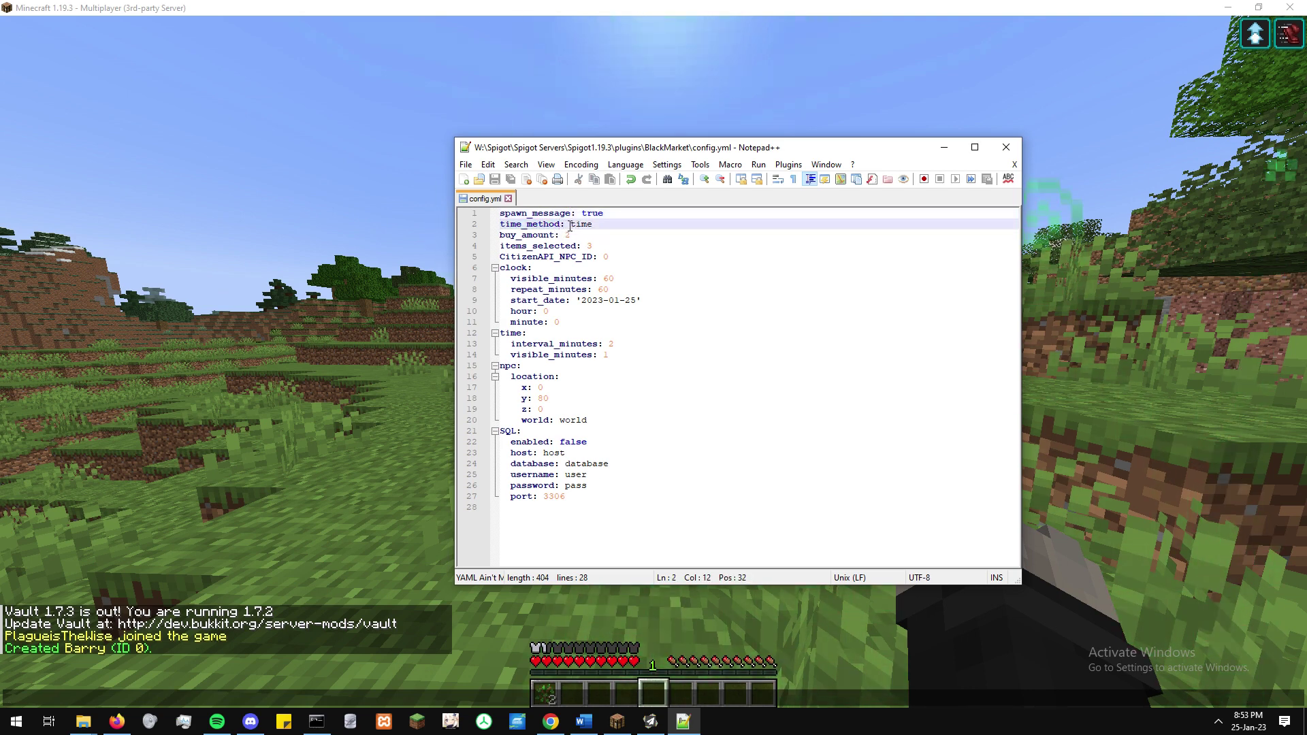
double_click(573, 227)
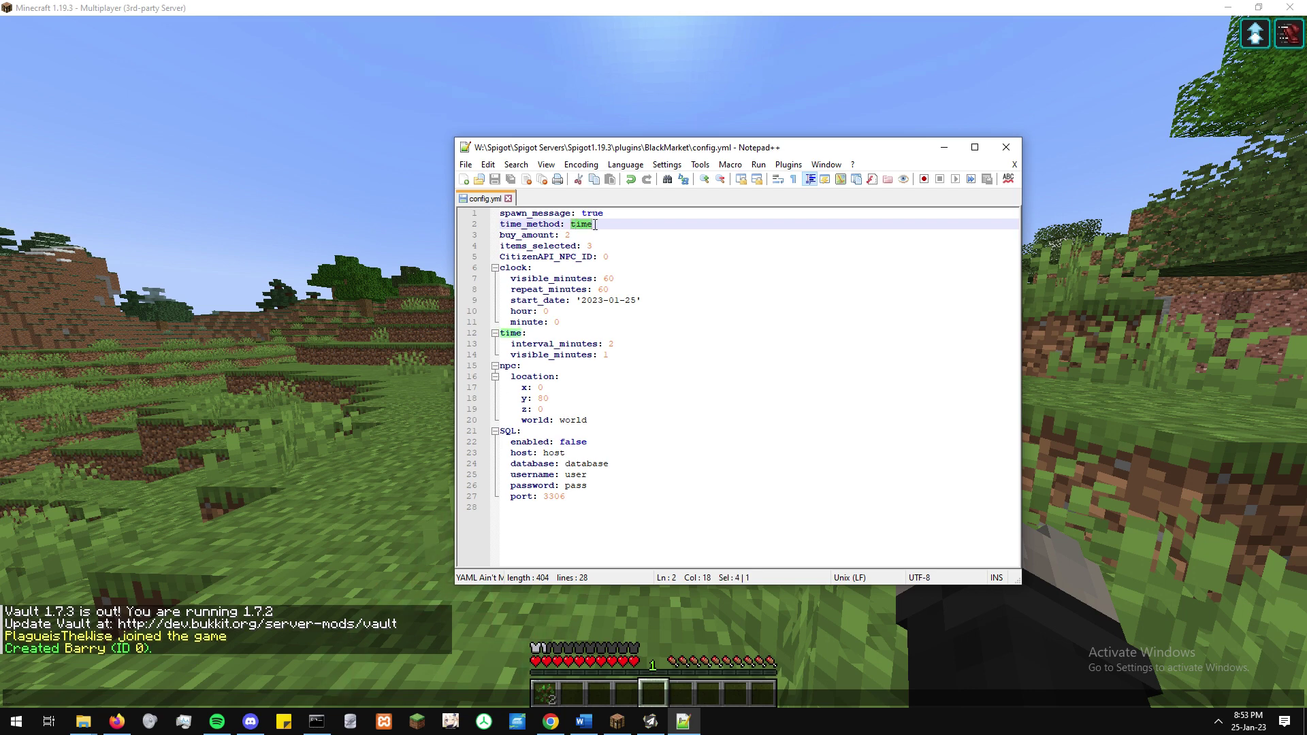
click(595, 225)
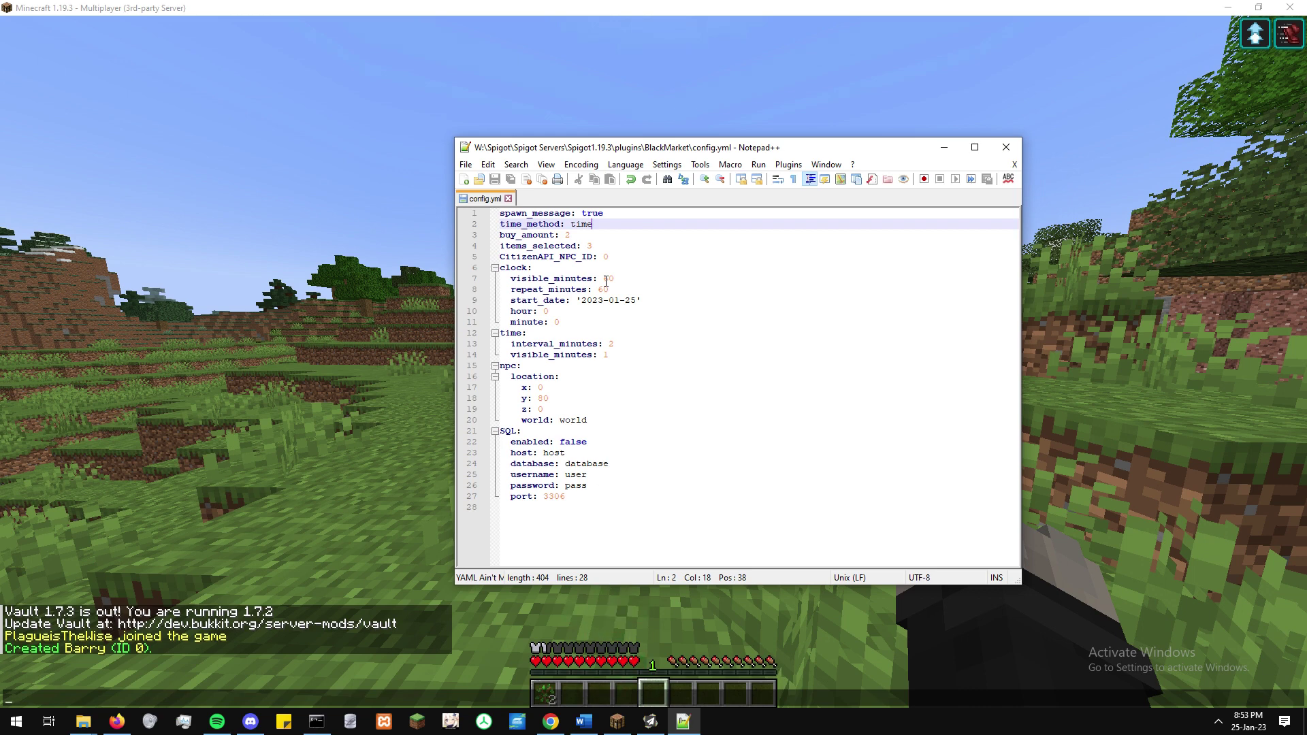
Change the clock's visible_minutes on line 7 from 60 to 1.
double_click(606, 280)
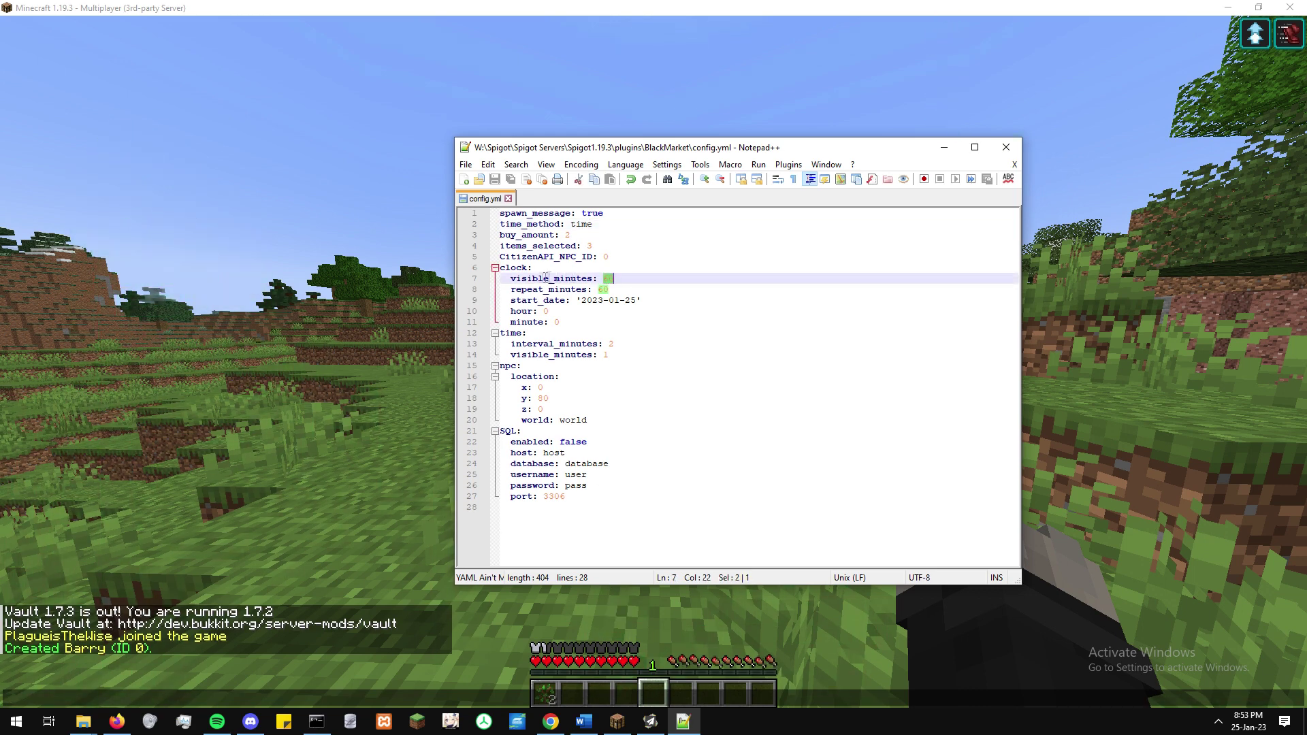
double_click(548, 278)
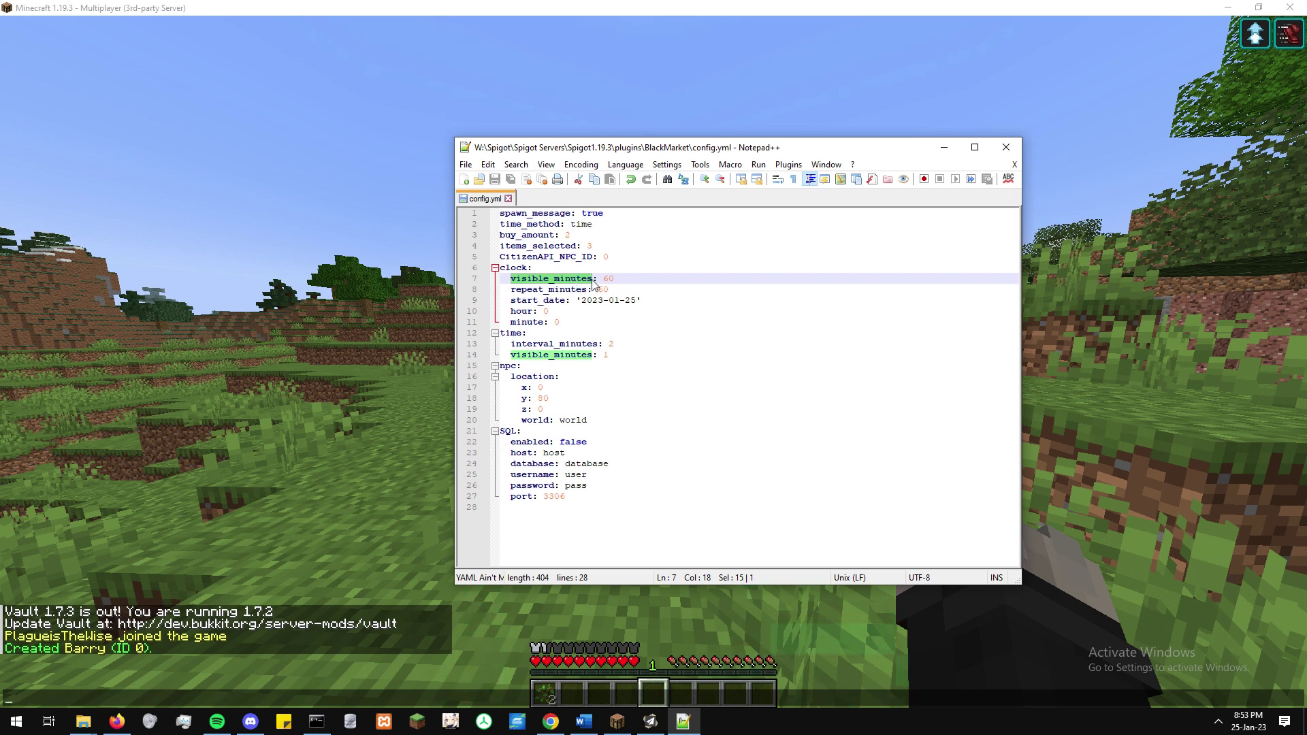
click(583, 281)
double_click(580, 287)
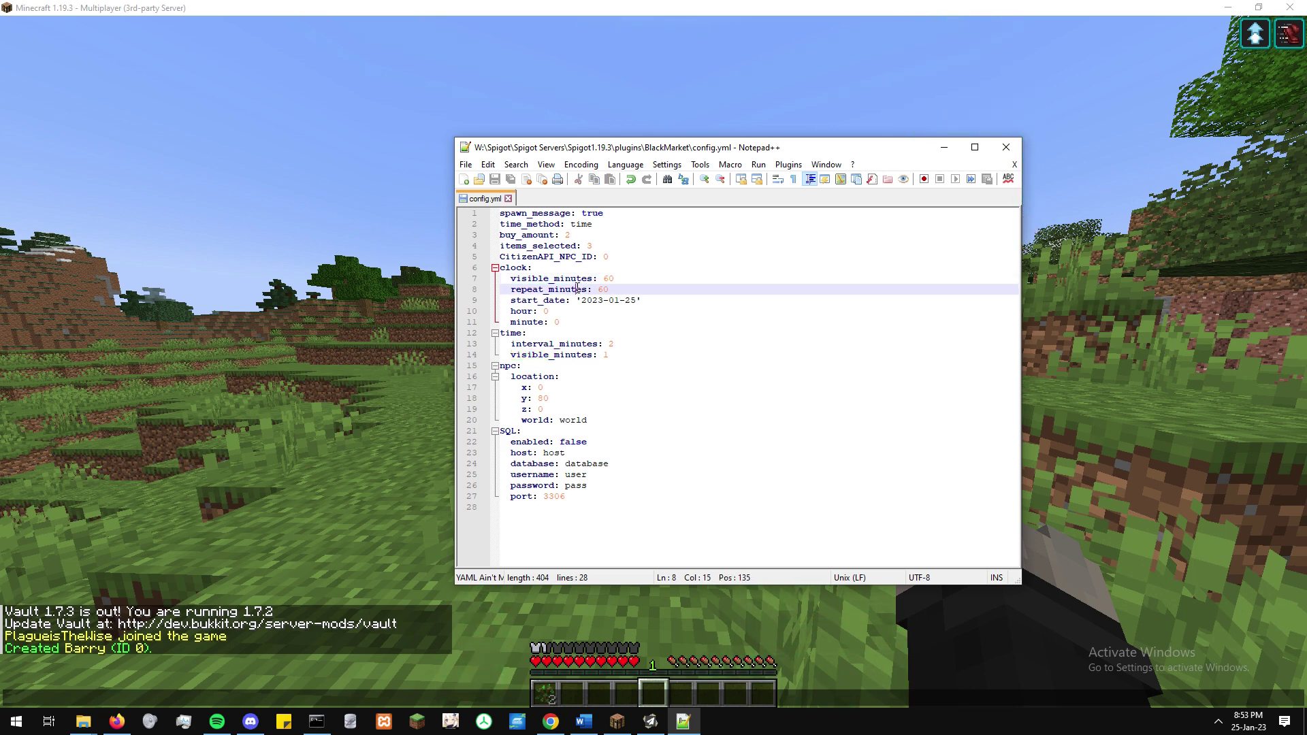
click(587, 290)
drag(587, 290, 590, 289)
click(597, 292)
drag(614, 280, 604, 280)
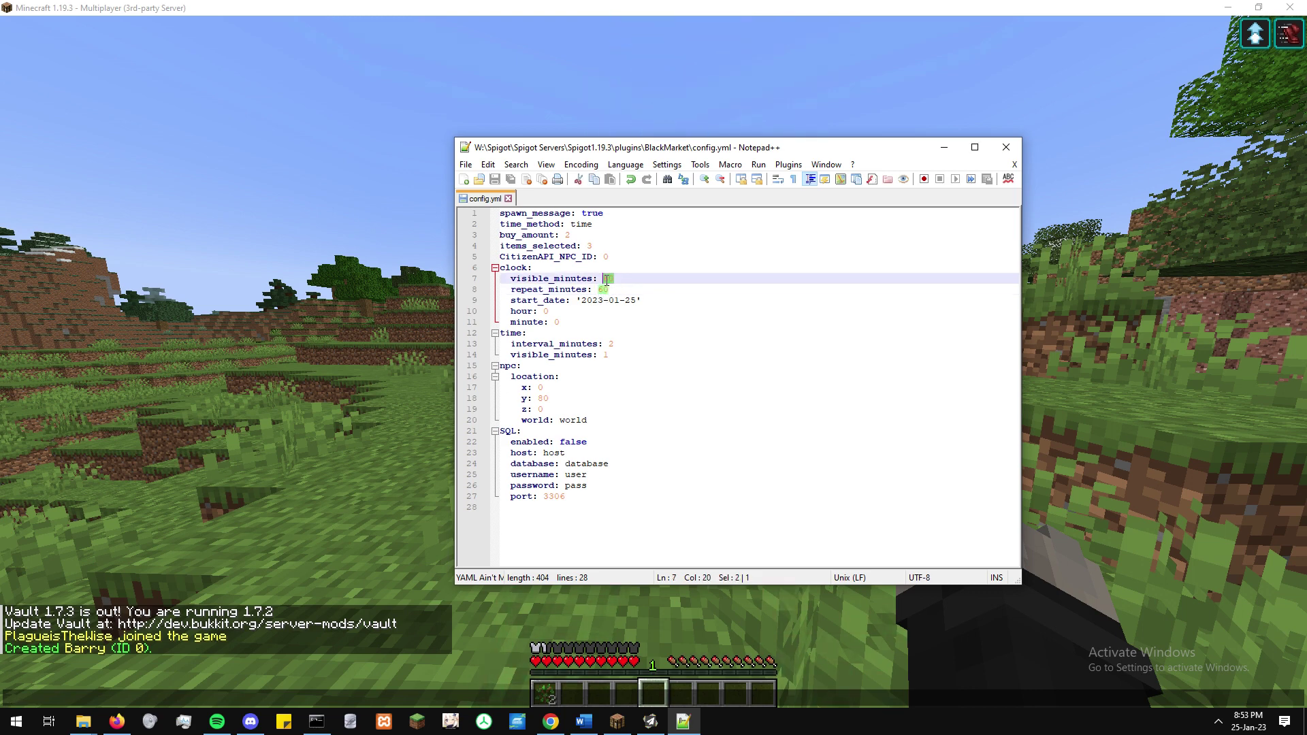
text(1)
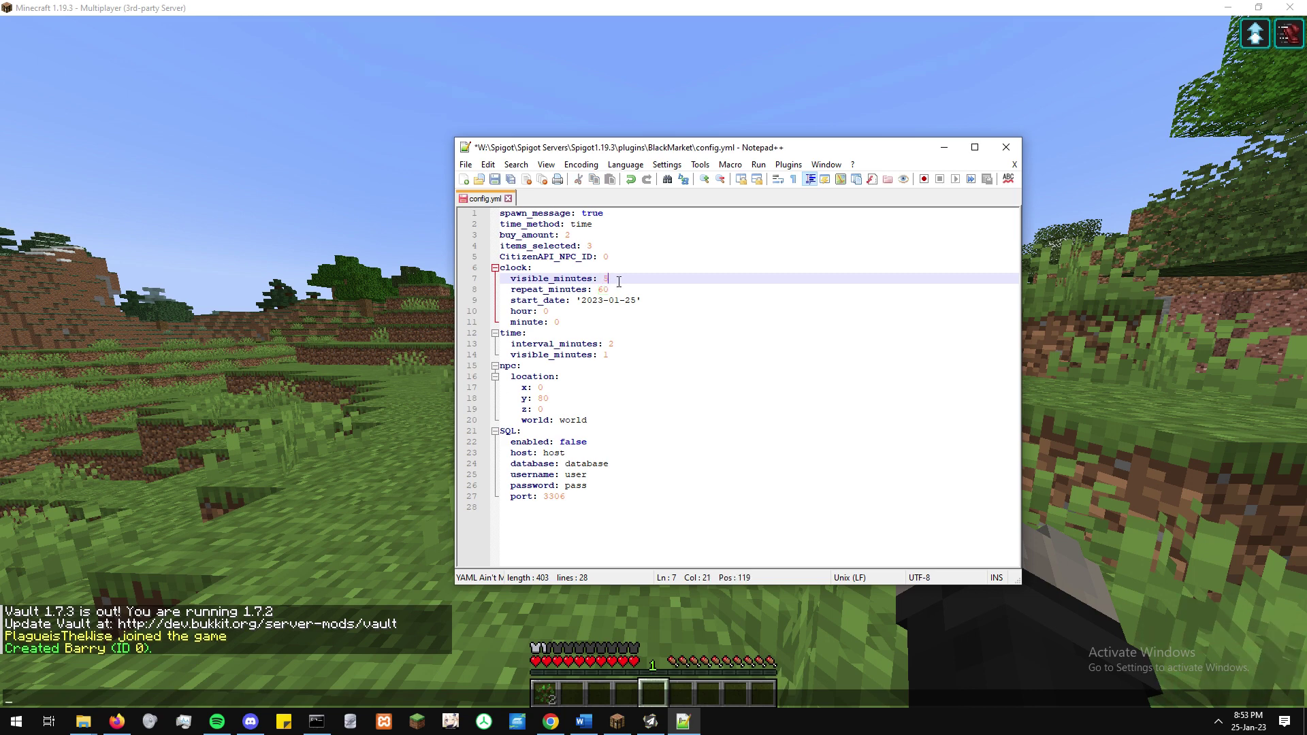
key(Down)
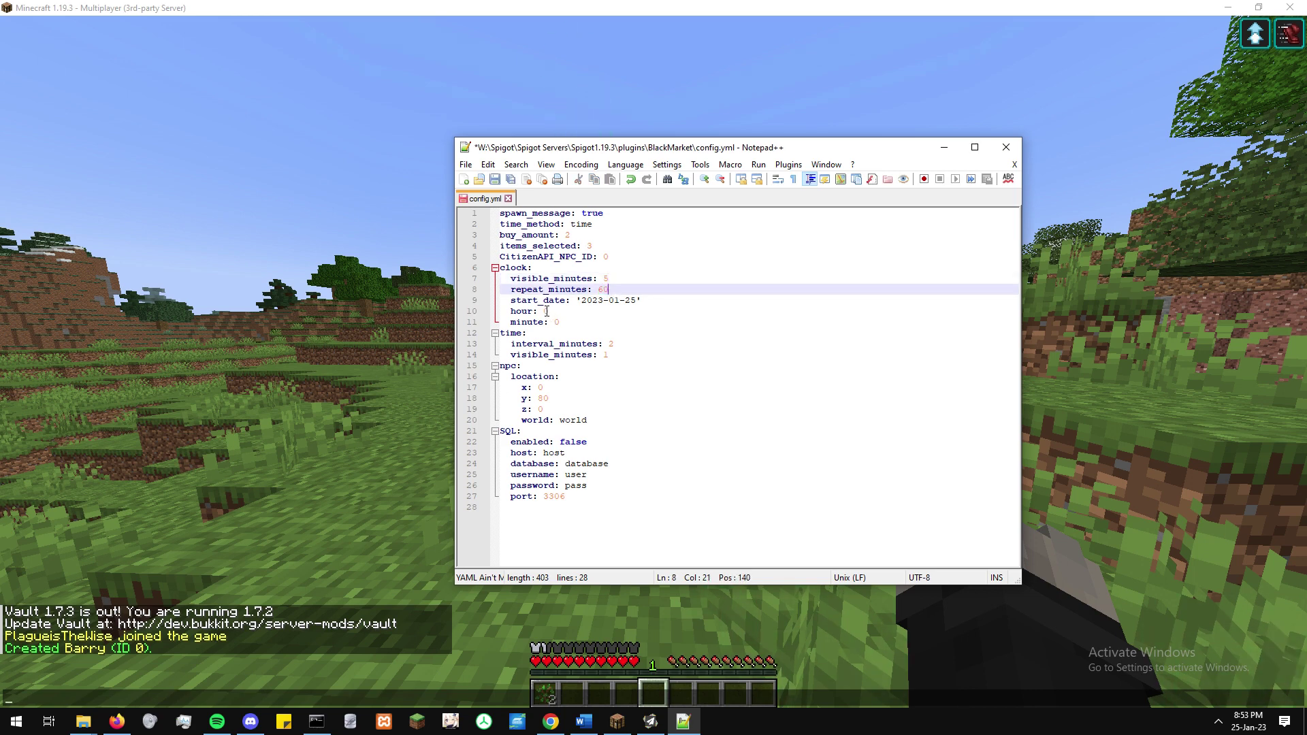
Inspect the clock's start_date entry, dated 2023-01-25.
drag(510, 301, 640, 297)
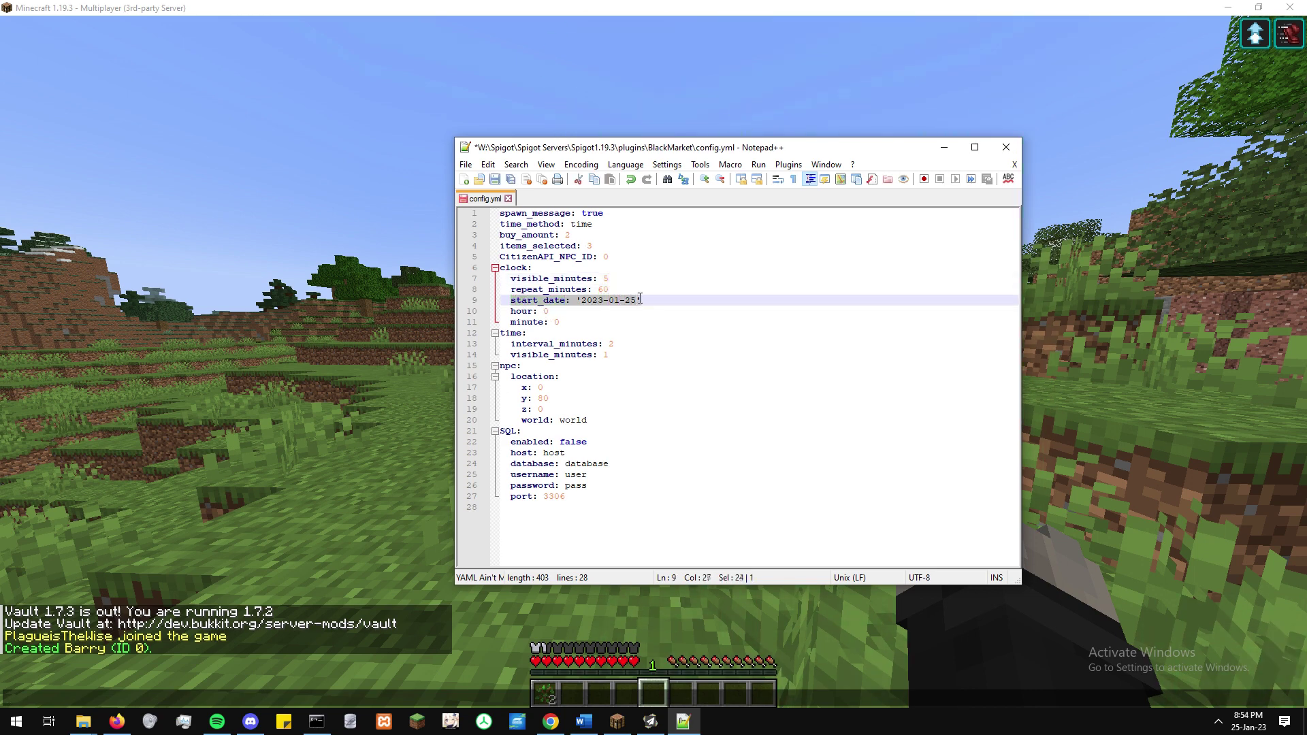
click(641, 303)
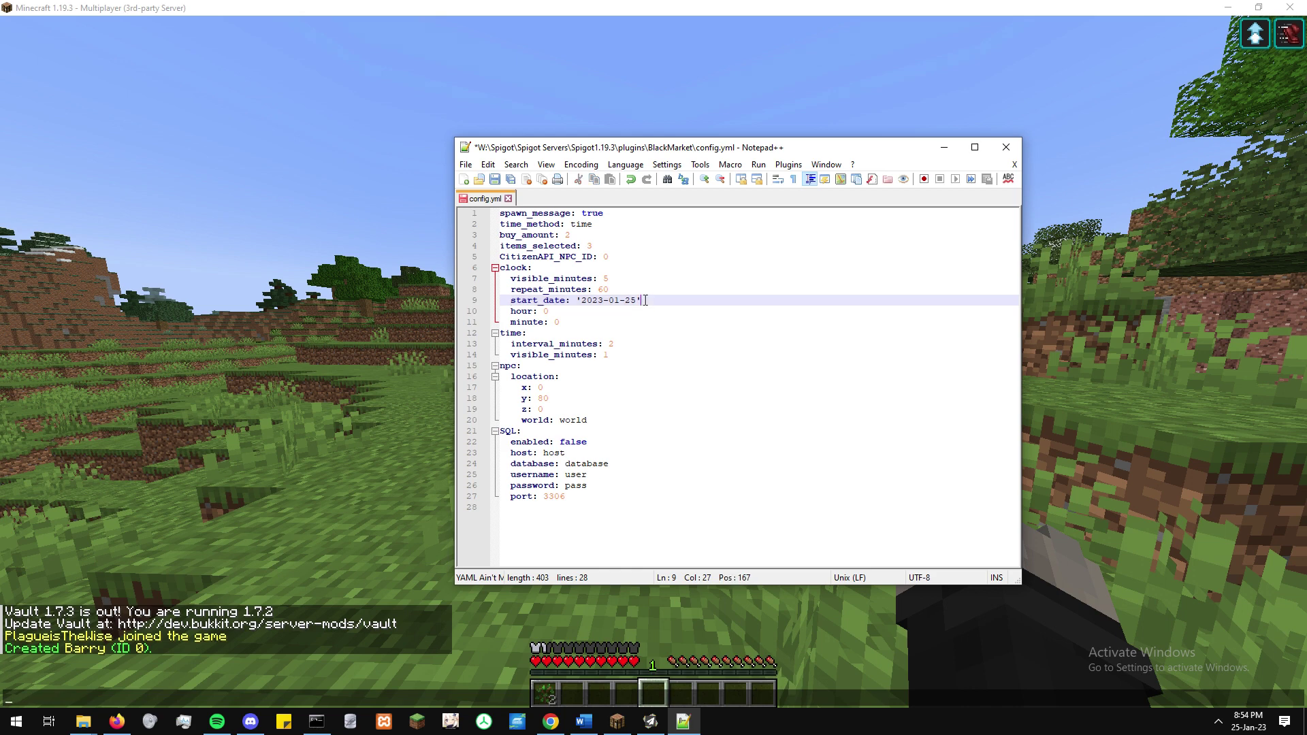
click(548, 267)
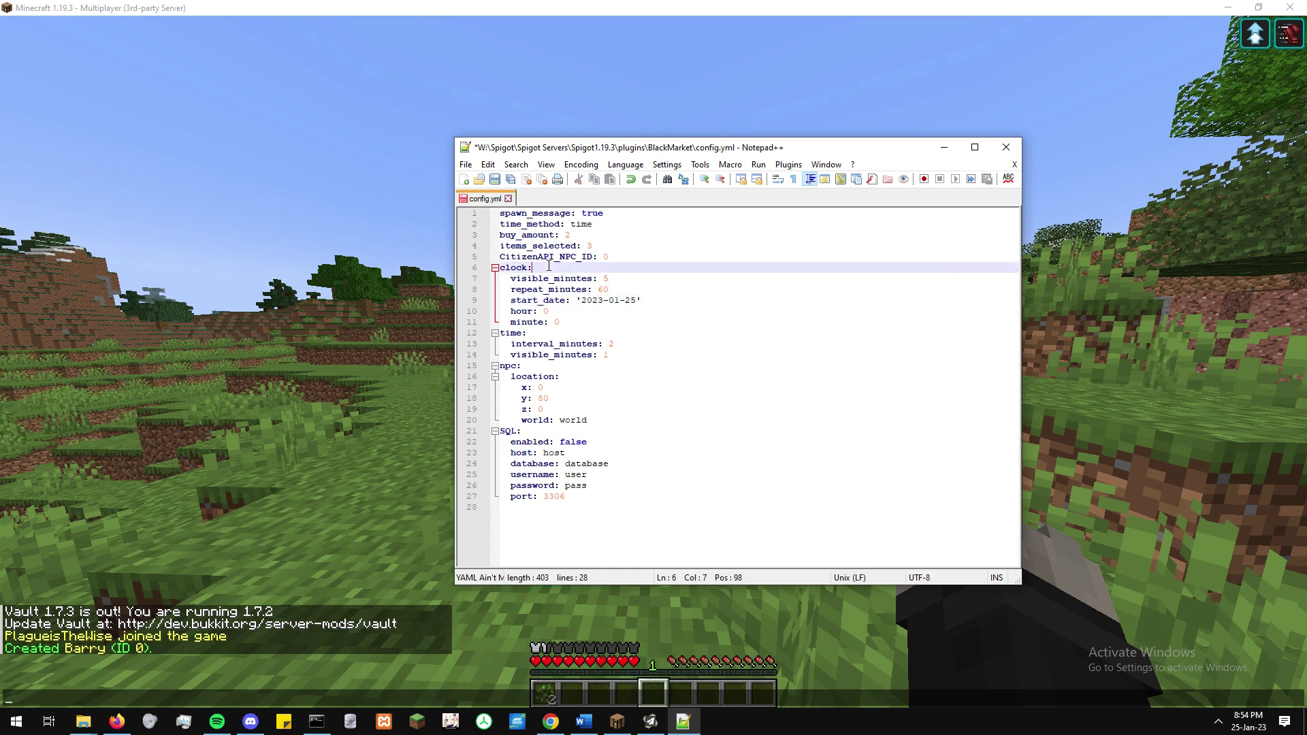
double_click(550, 300)
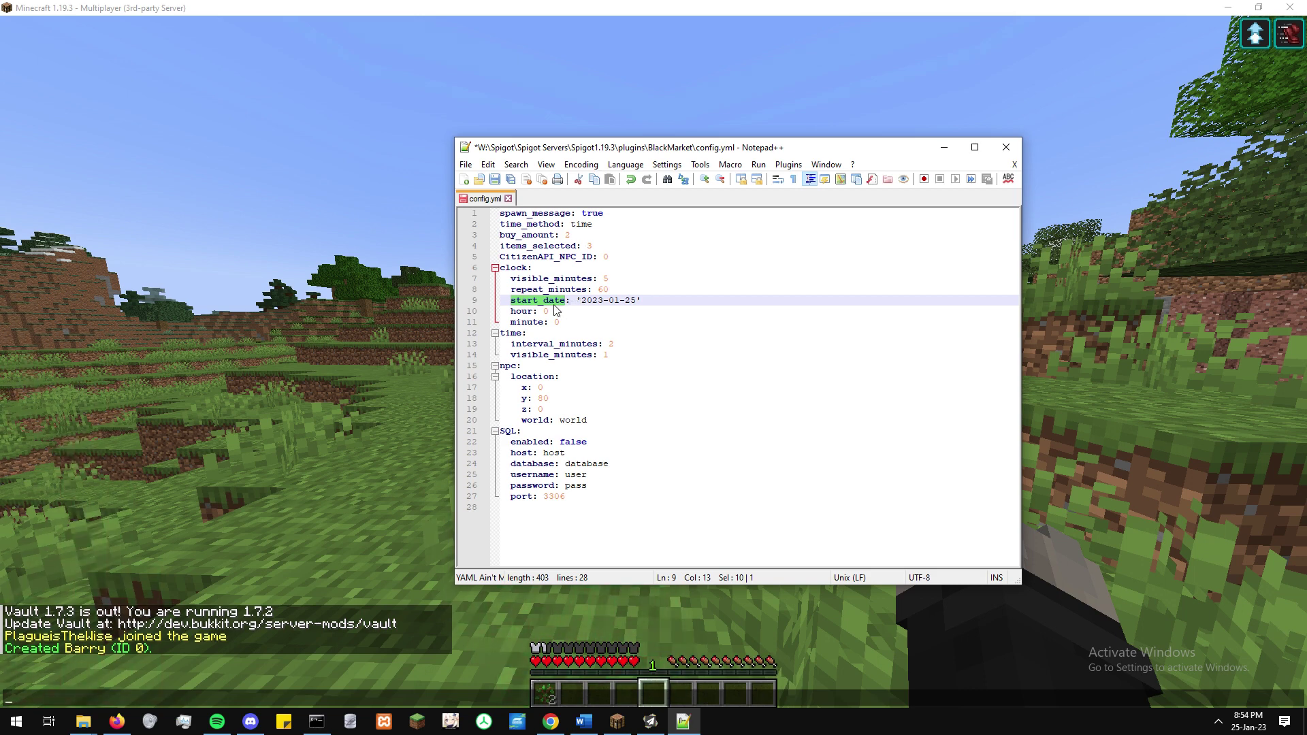
drag(578, 301, 633, 301)
click(630, 301)
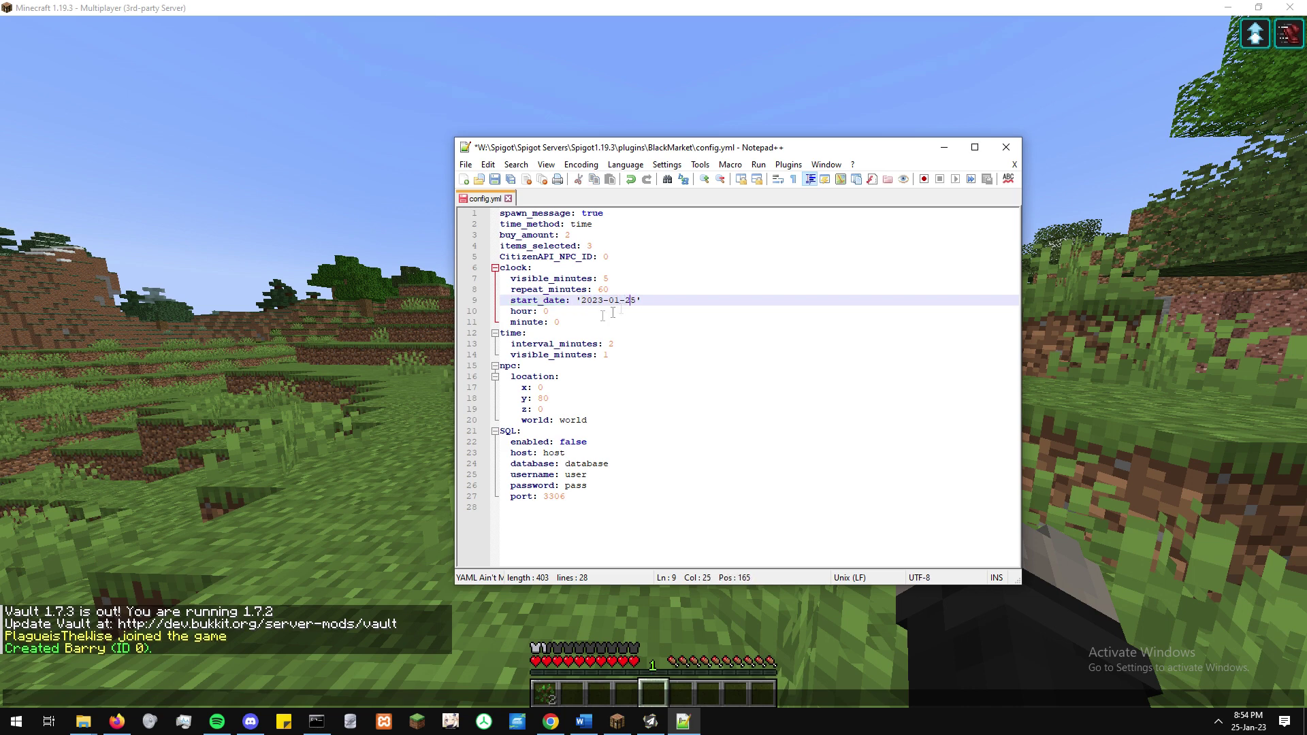
Set the clock's hour to 20 and minute to 30.
double_click(549, 311)
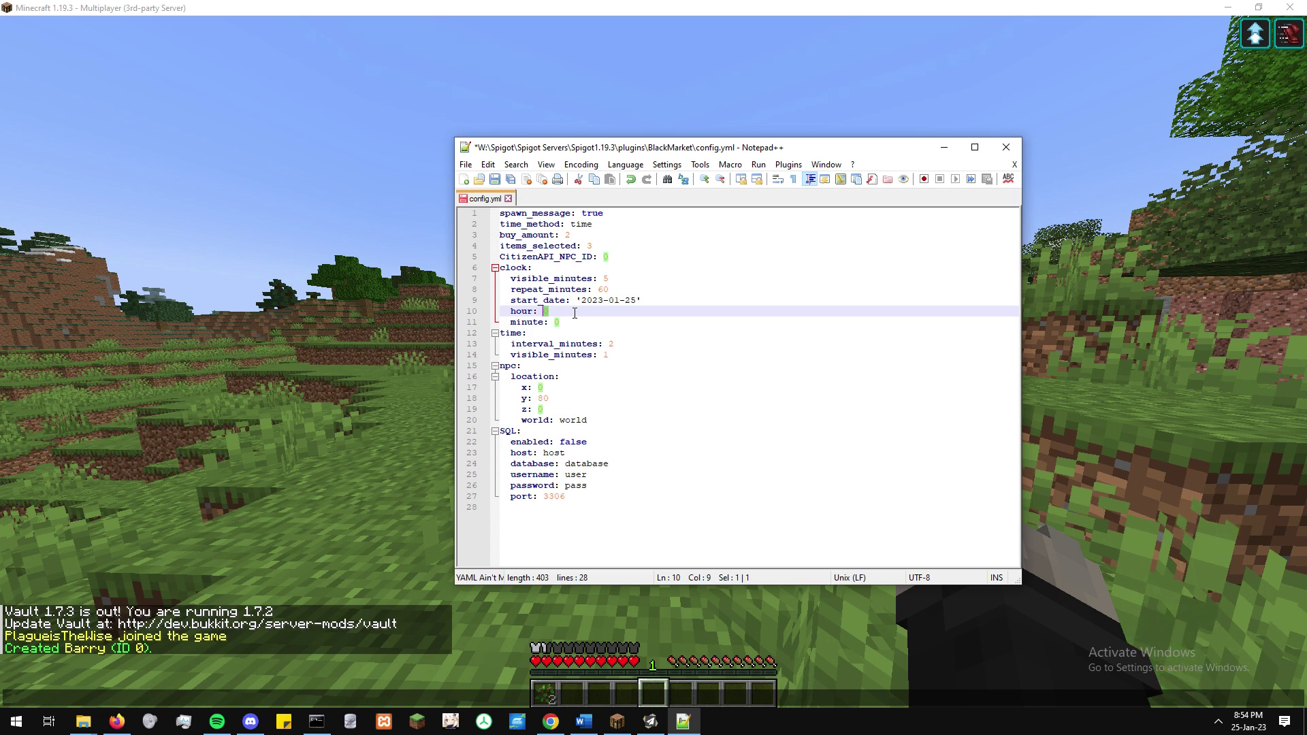
text(20)
double_click(557, 323)
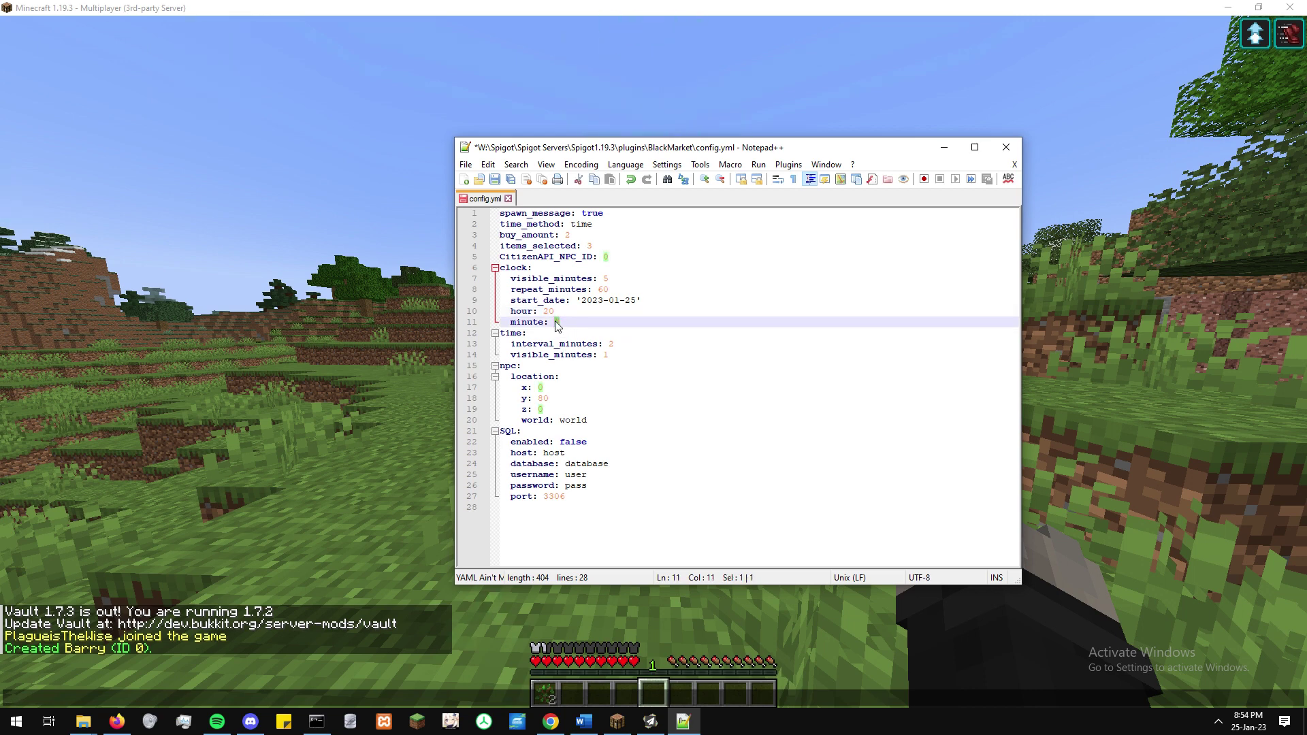
text(30)
click(565, 311)
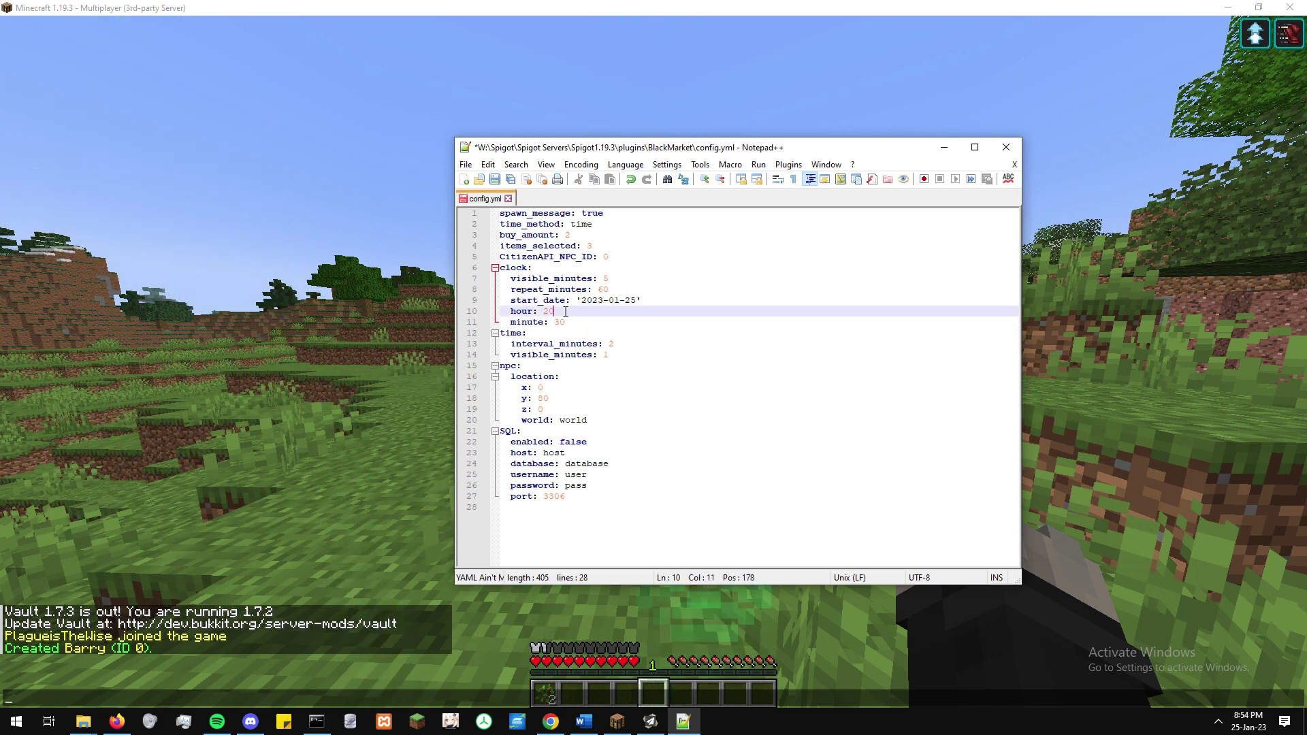
double_click(547, 311)
click(568, 312)
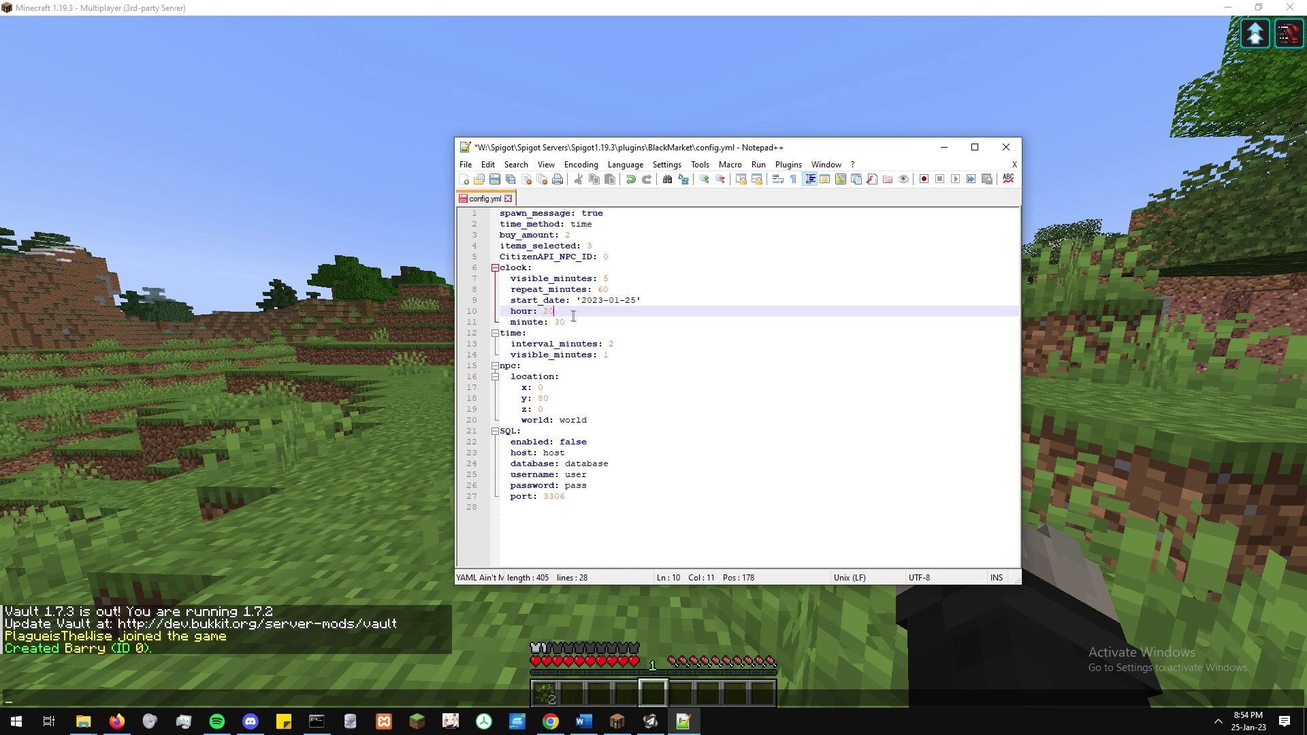
click(570, 322)
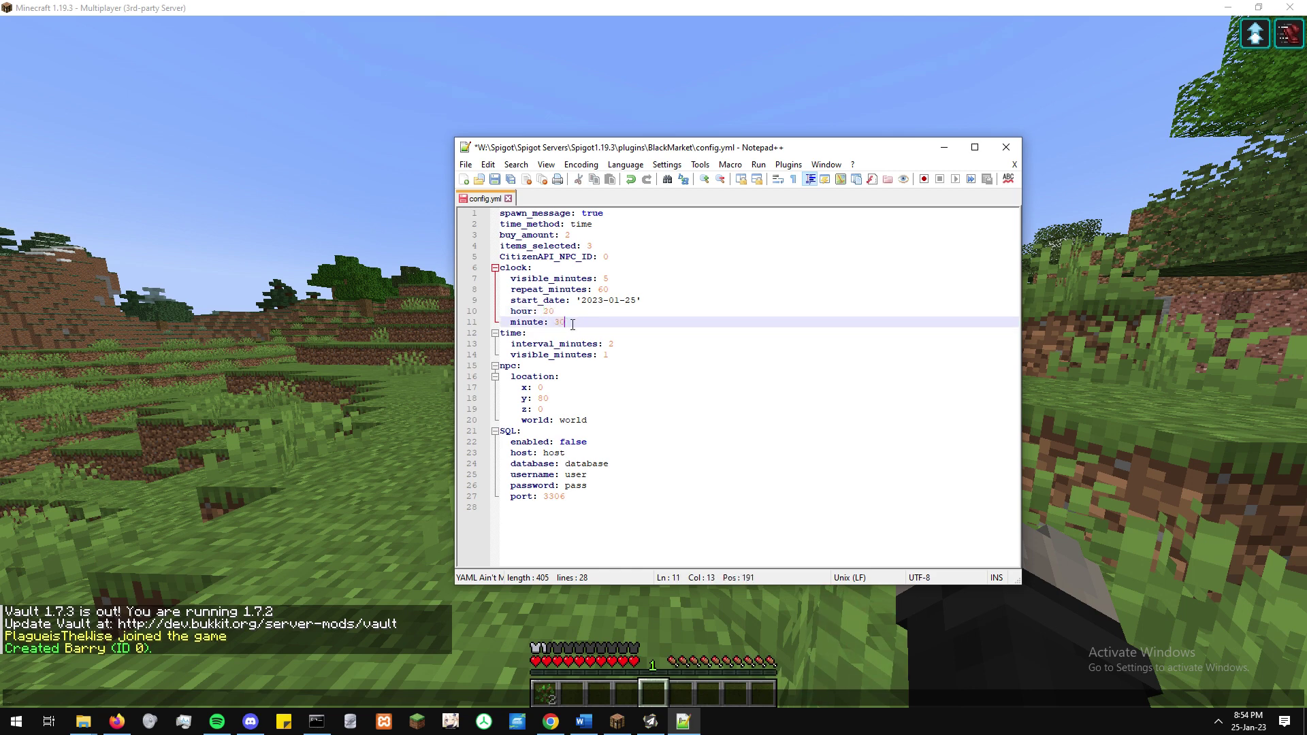
Change visible_minutes under clock to 5.
double_click(604, 279)
text(5)
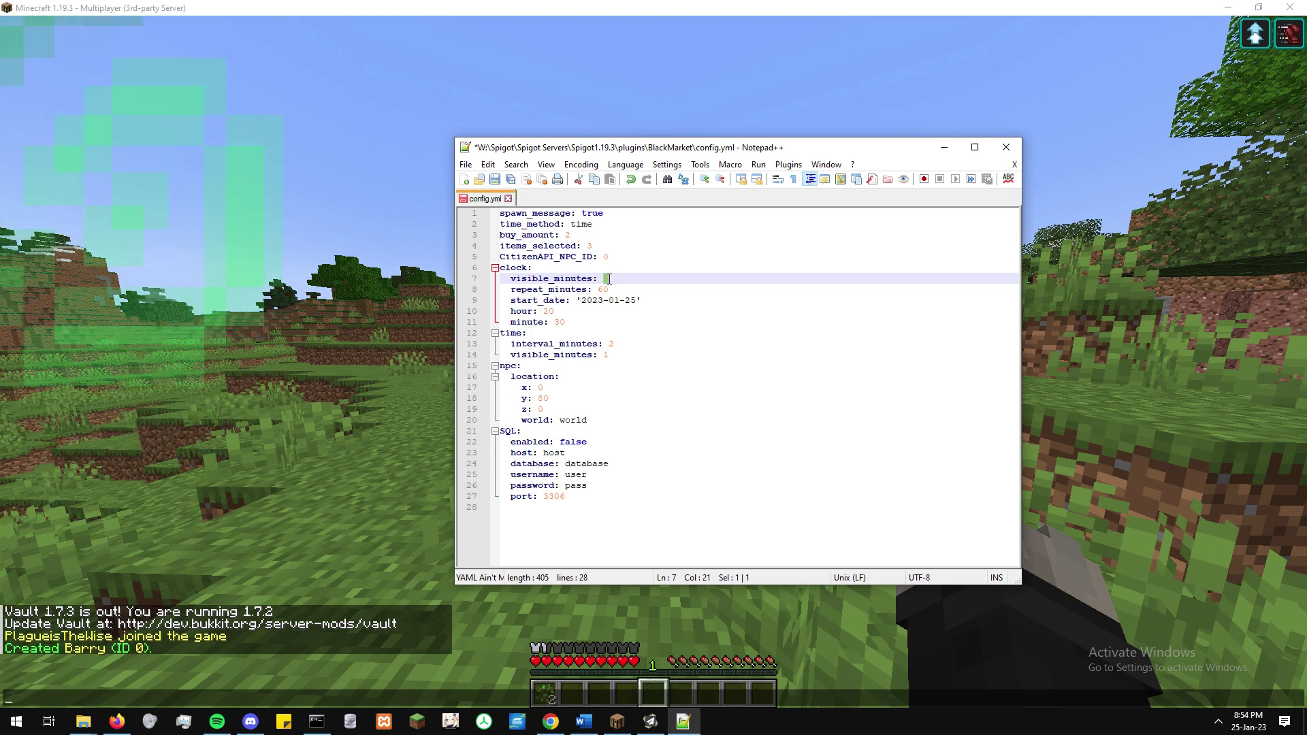
drag(599, 289, 603, 290)
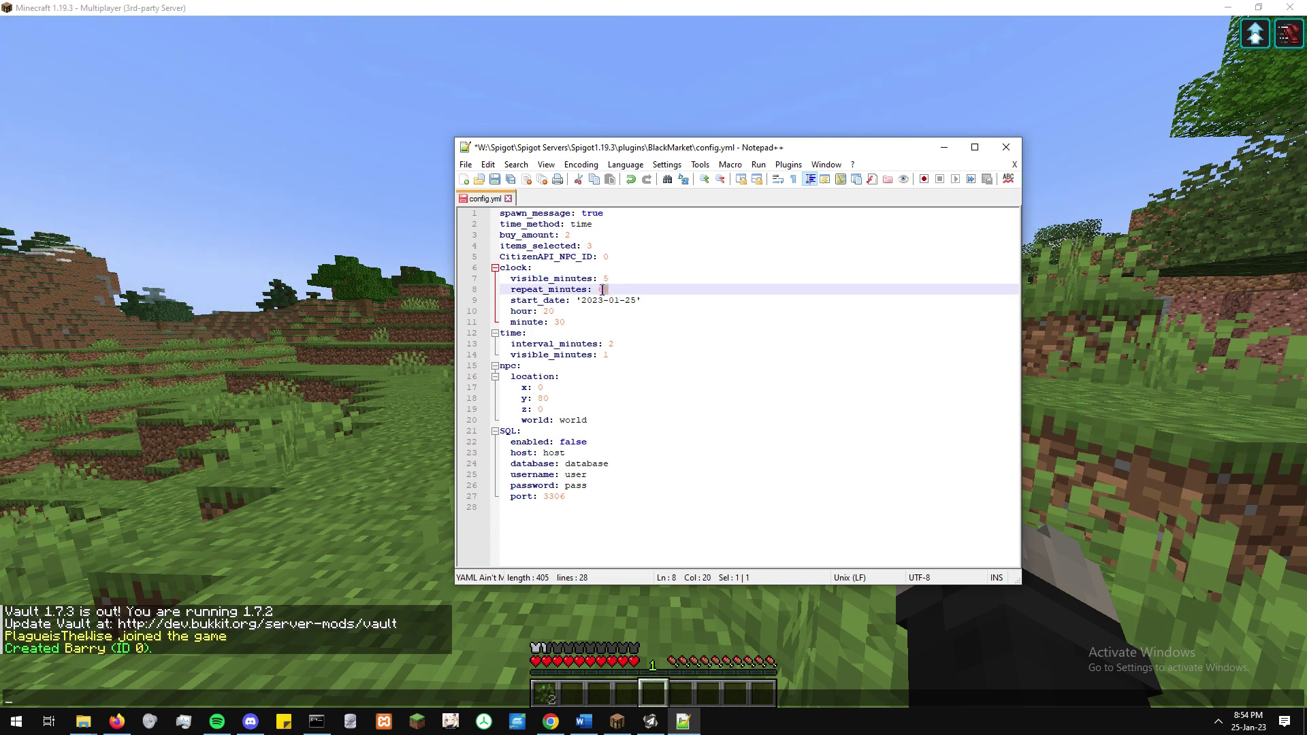
click(599, 290)
click(585, 333)
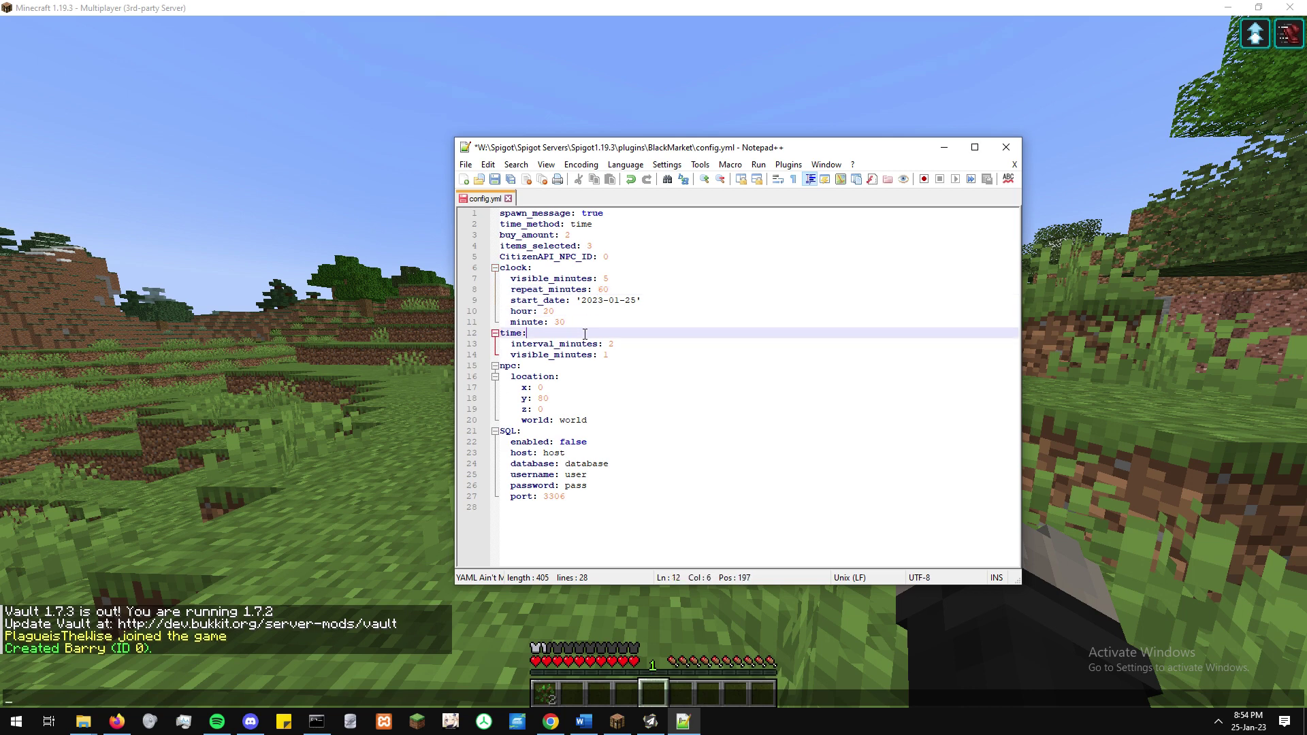
click(638, 303)
key(Down)
key(Down)
key(Down)
drag(511, 300, 583, 322)
click(567, 335)
click(619, 355)
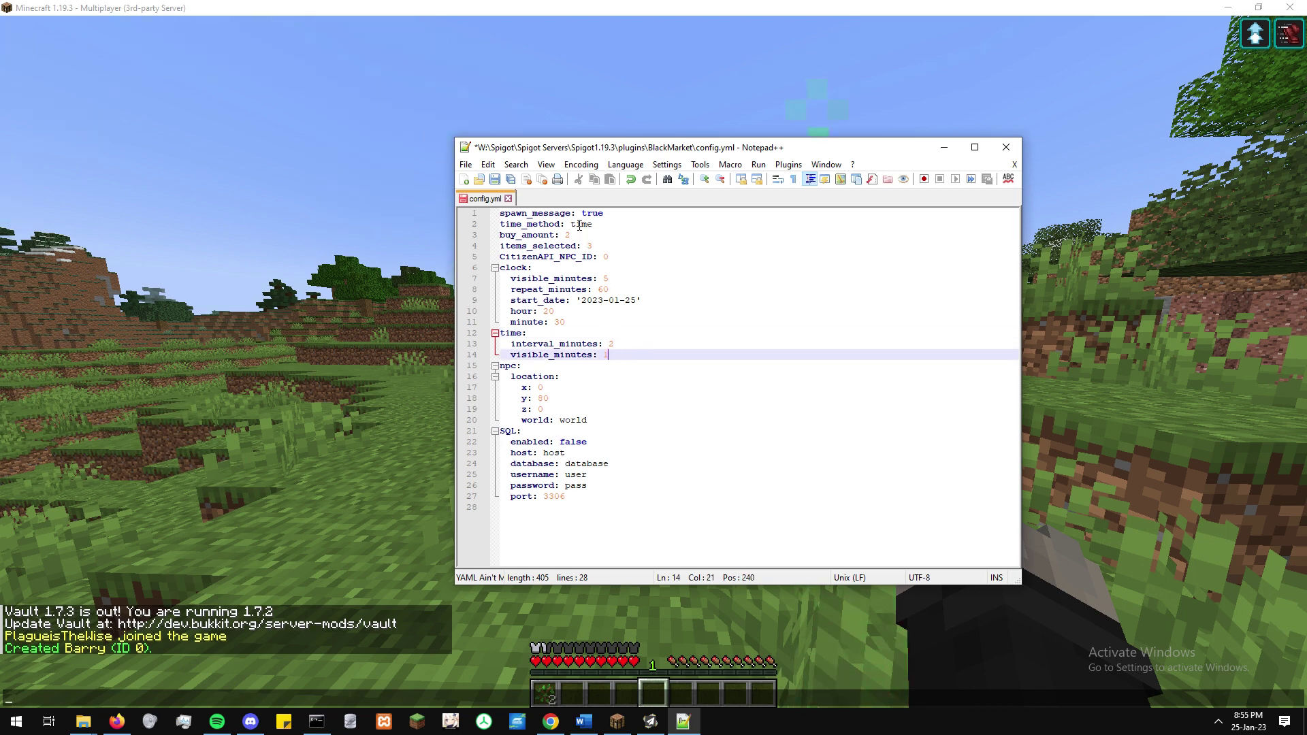
double_click(534, 344)
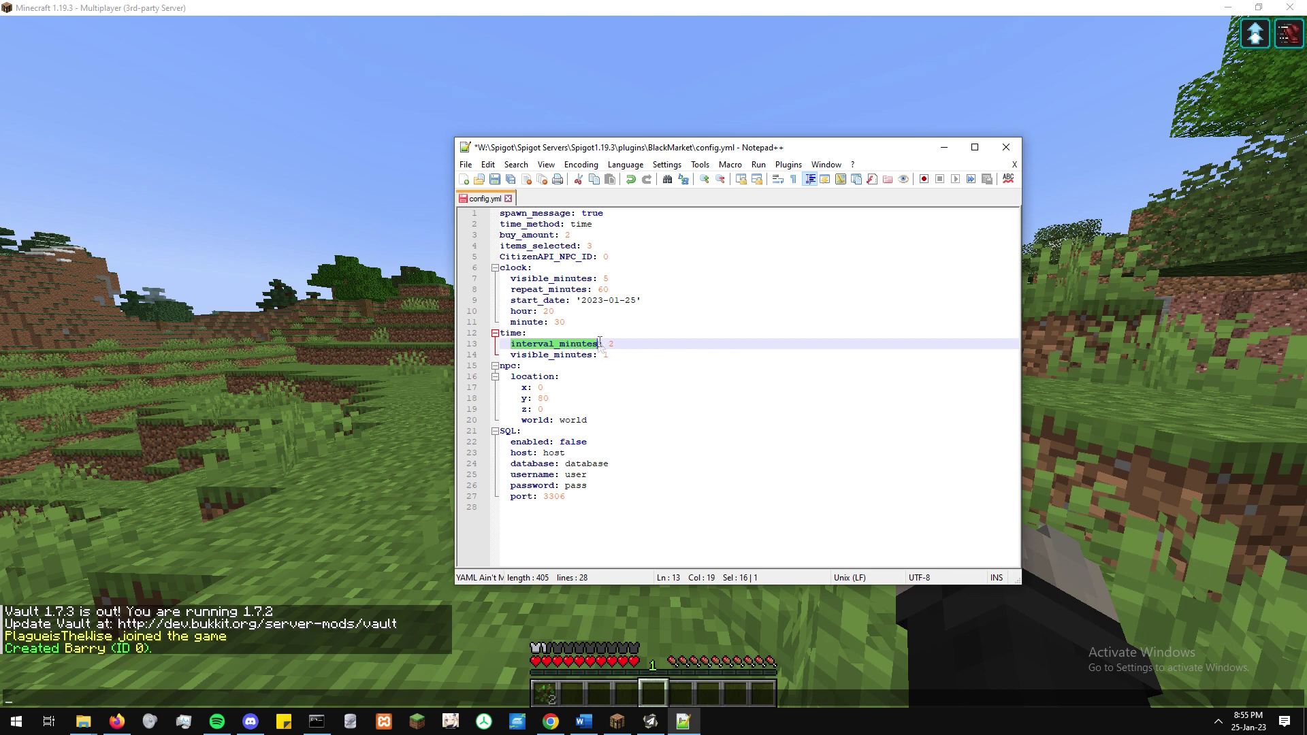
double_click(568, 355)
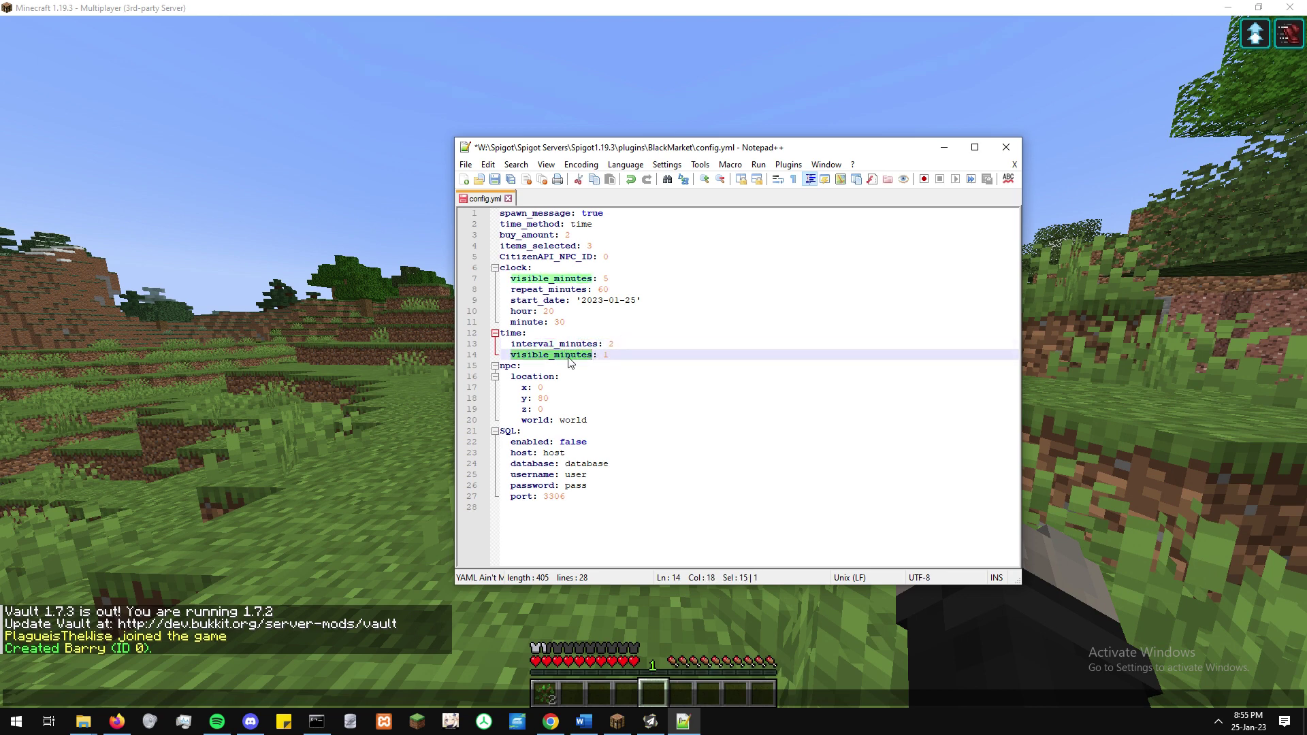
click(612, 356)
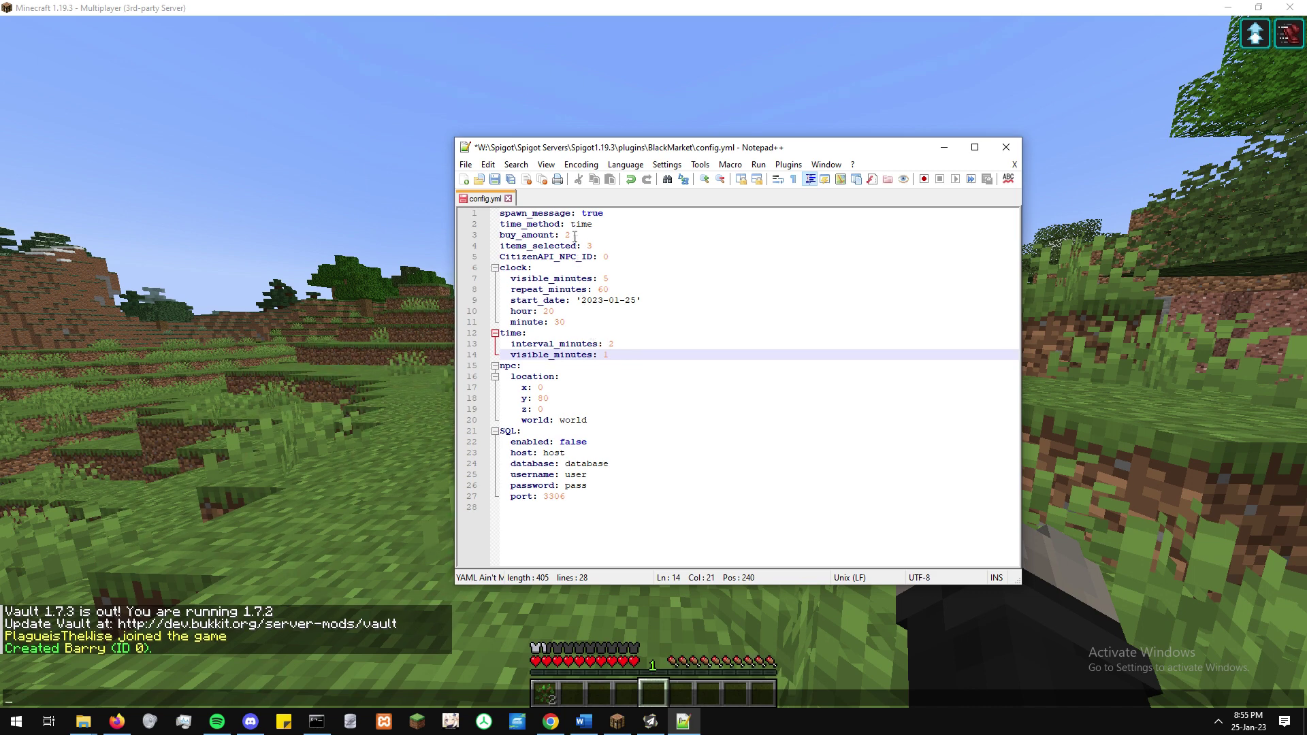
drag(584, 237, 502, 235)
click(502, 235)
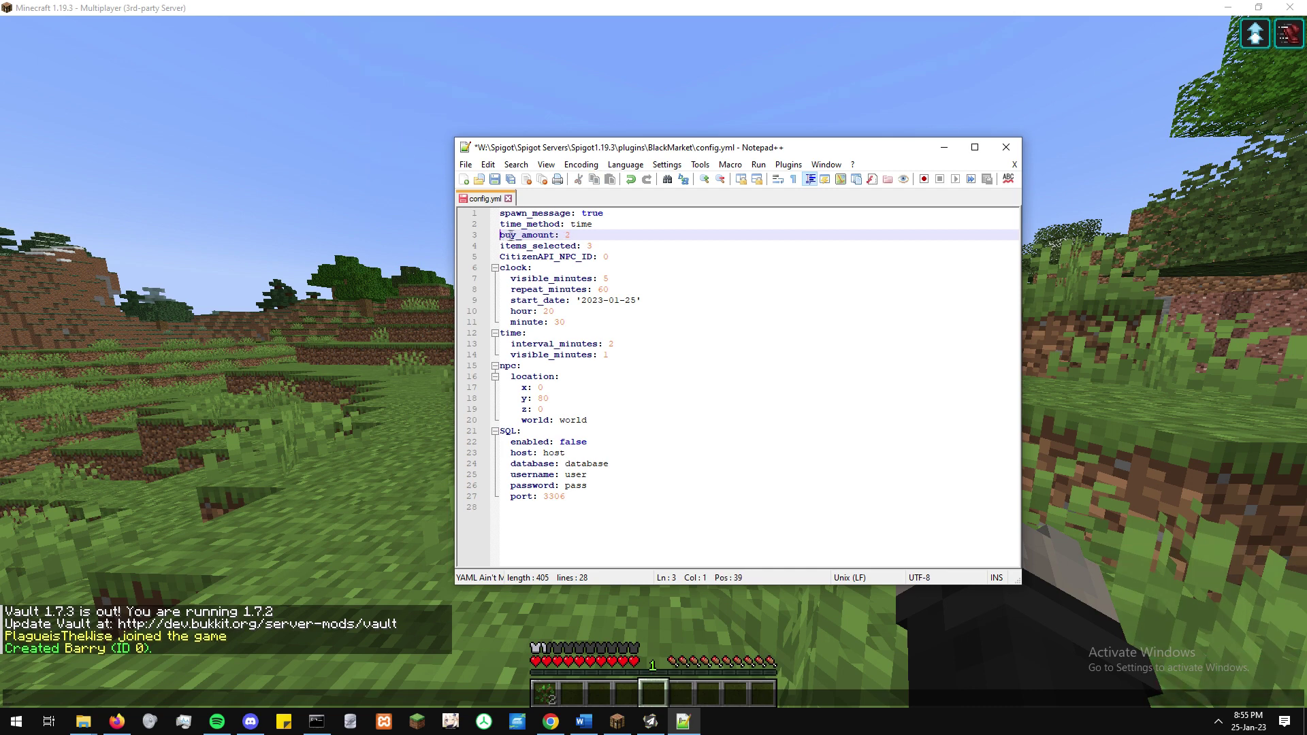
drag(579, 235, 500, 236)
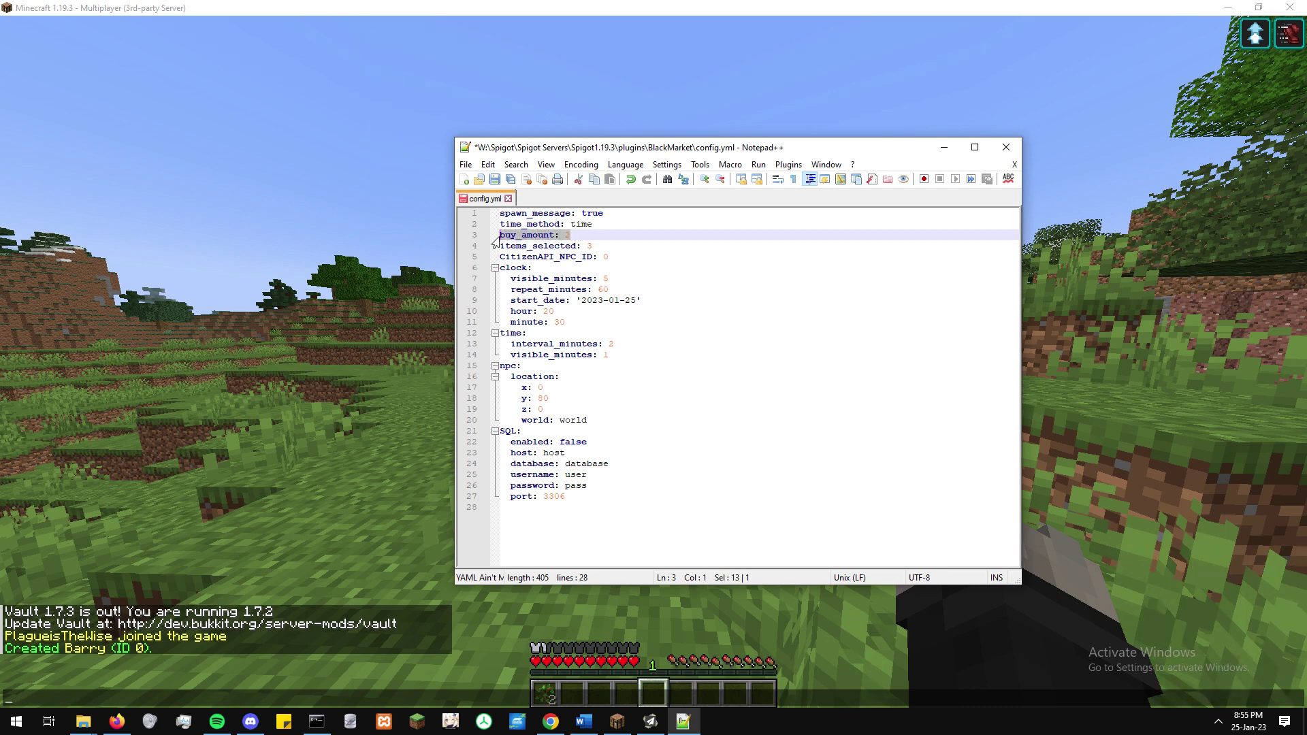
click(565, 234)
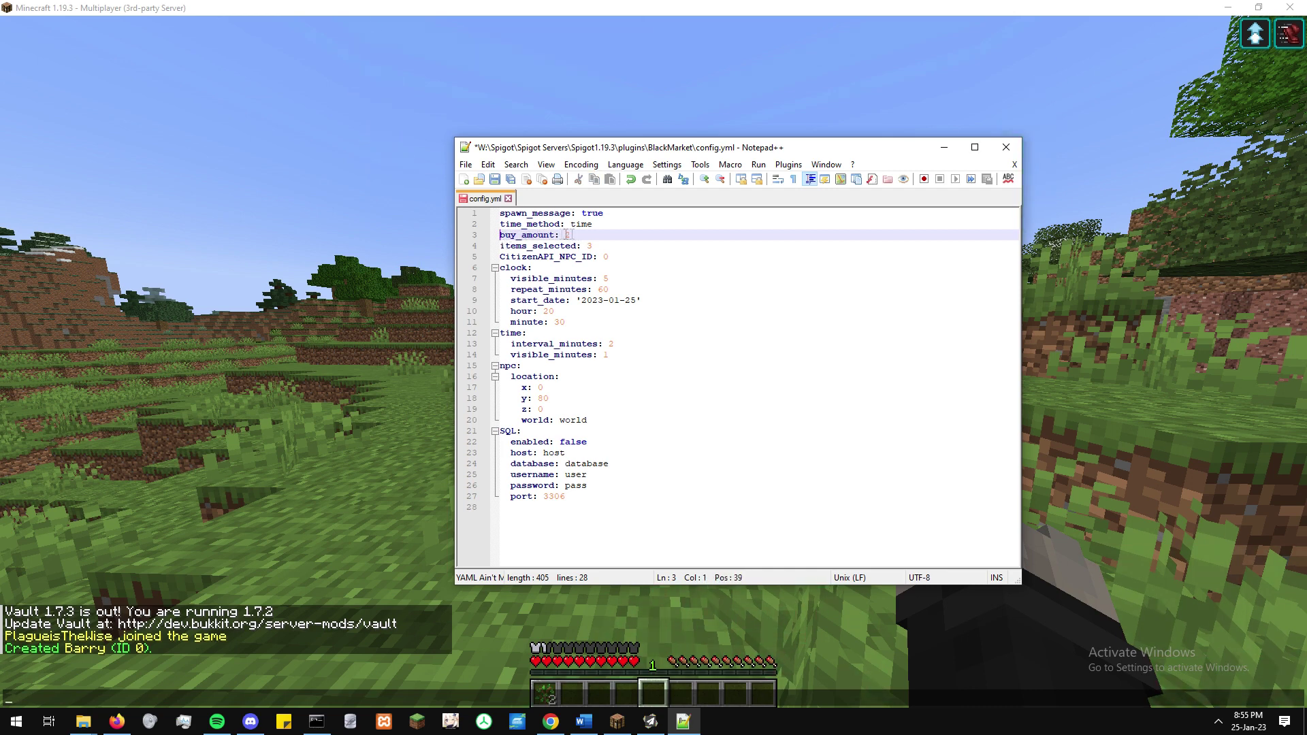
drag(565, 235, 502, 236)
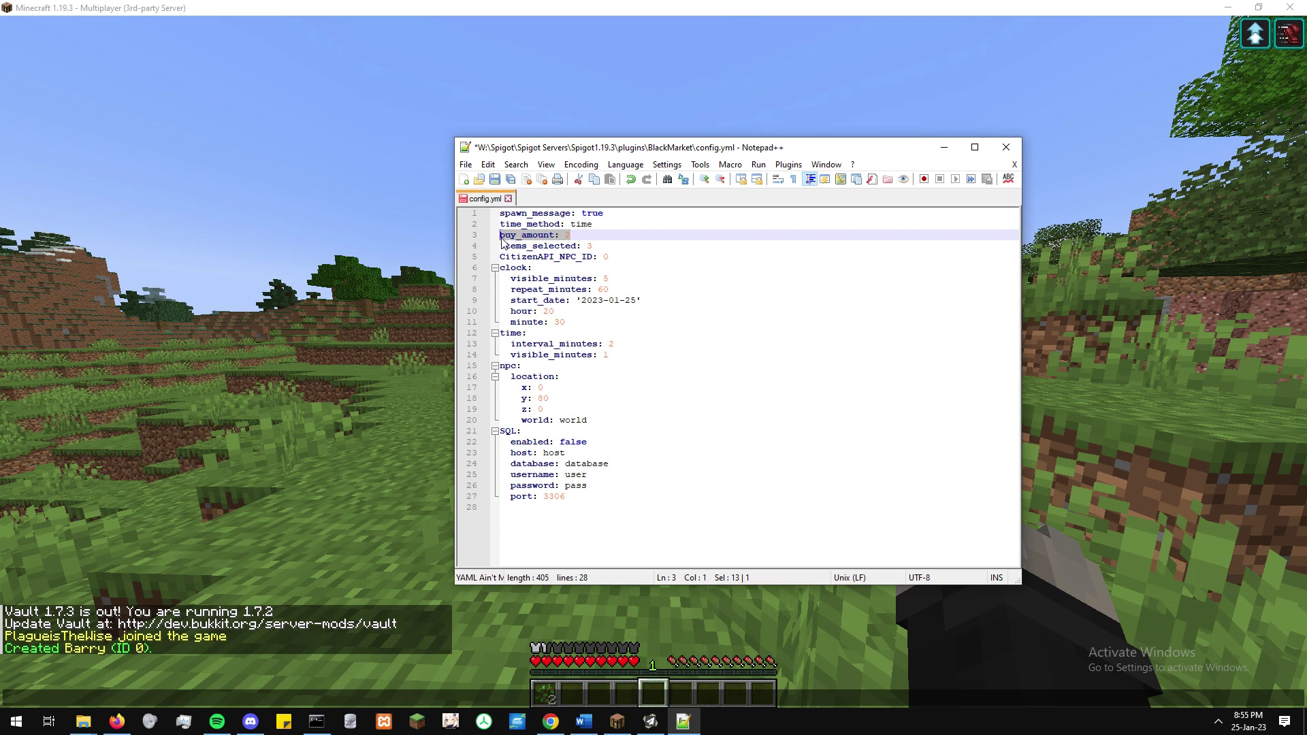
click(575, 235)
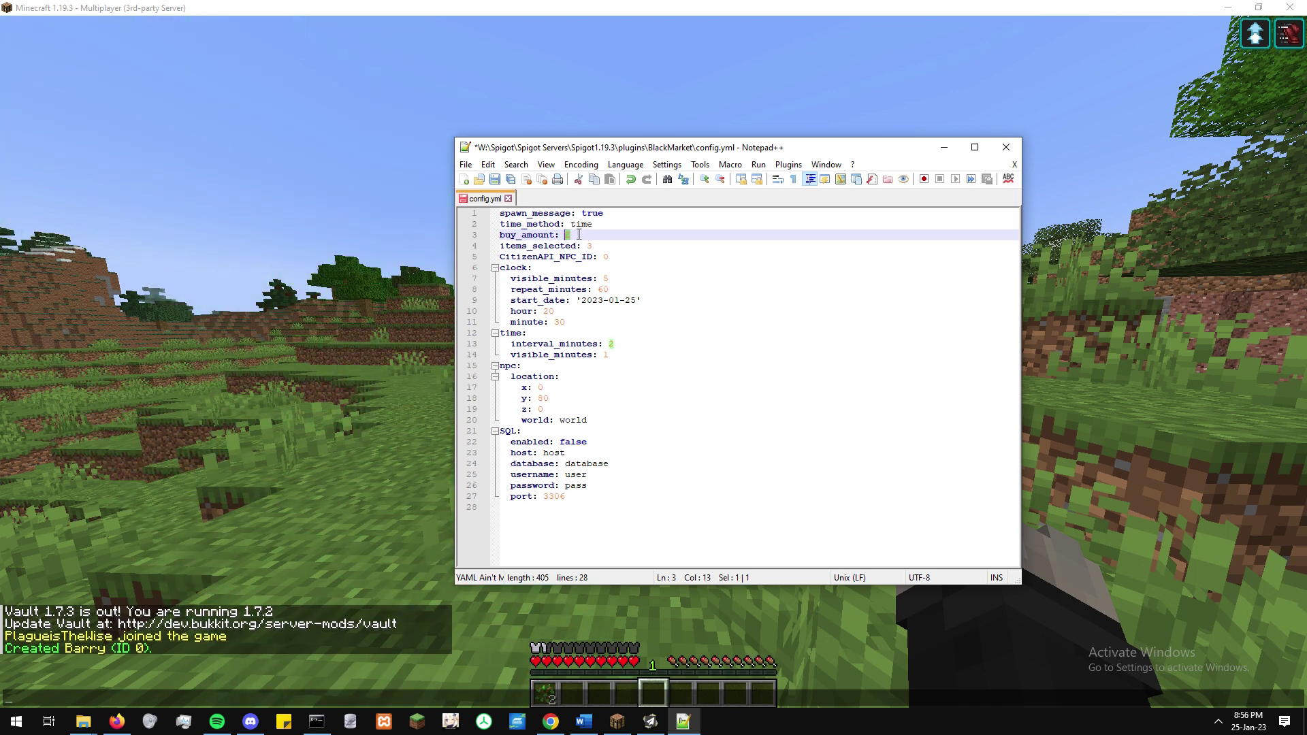
drag(573, 235, 564, 234)
click(568, 235)
click(600, 246)
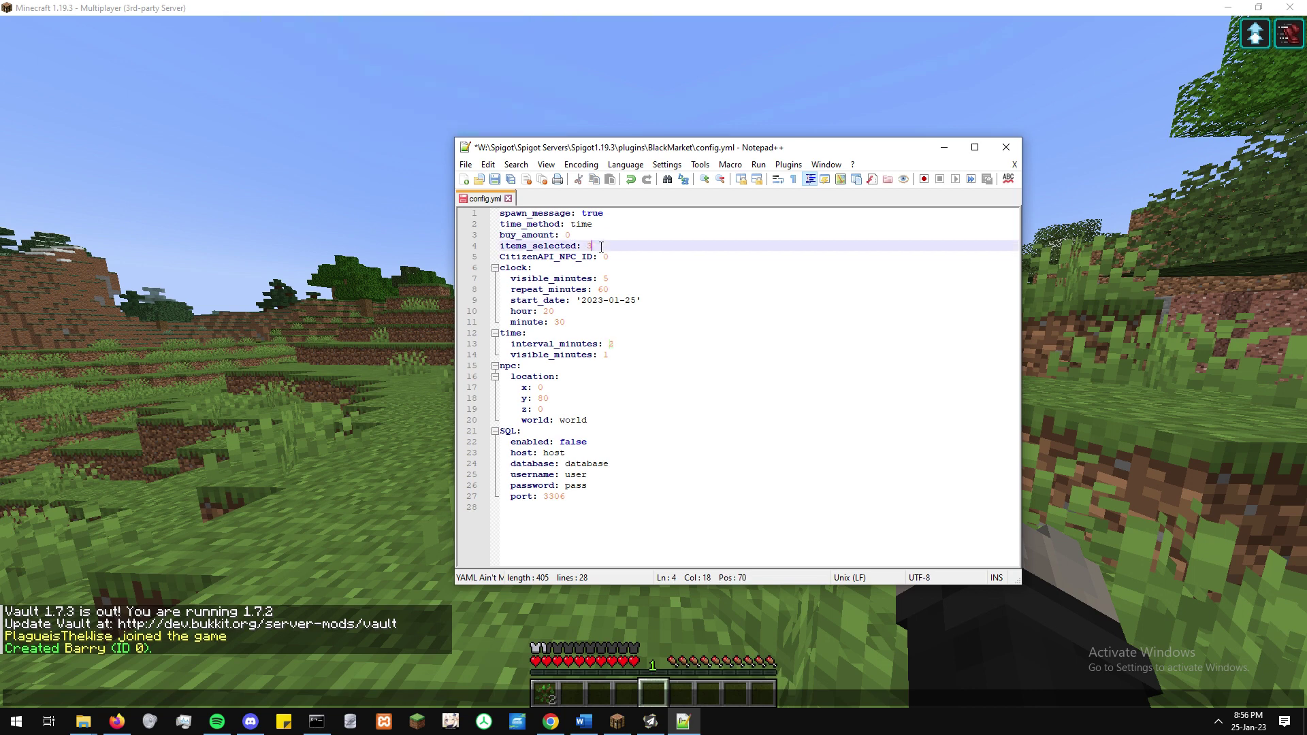
click(584, 238)
key(BackSpace)
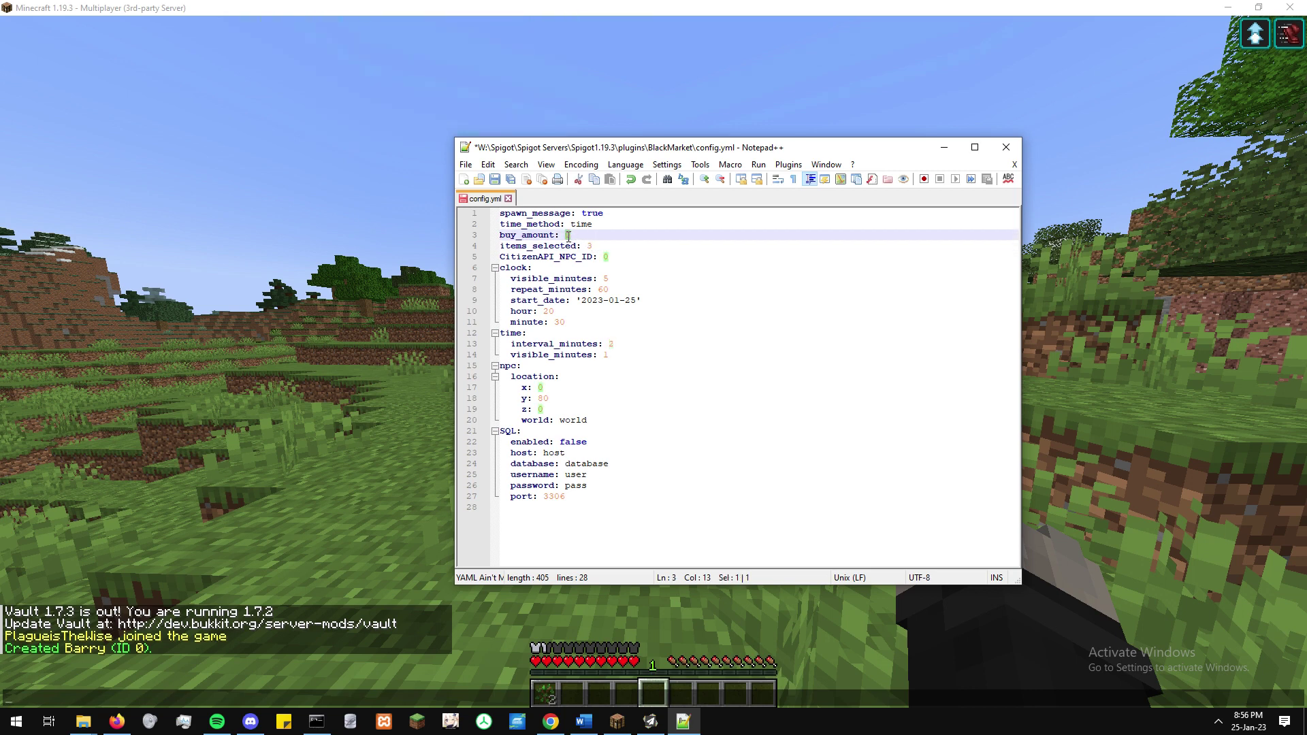
text(2)
click(602, 245)
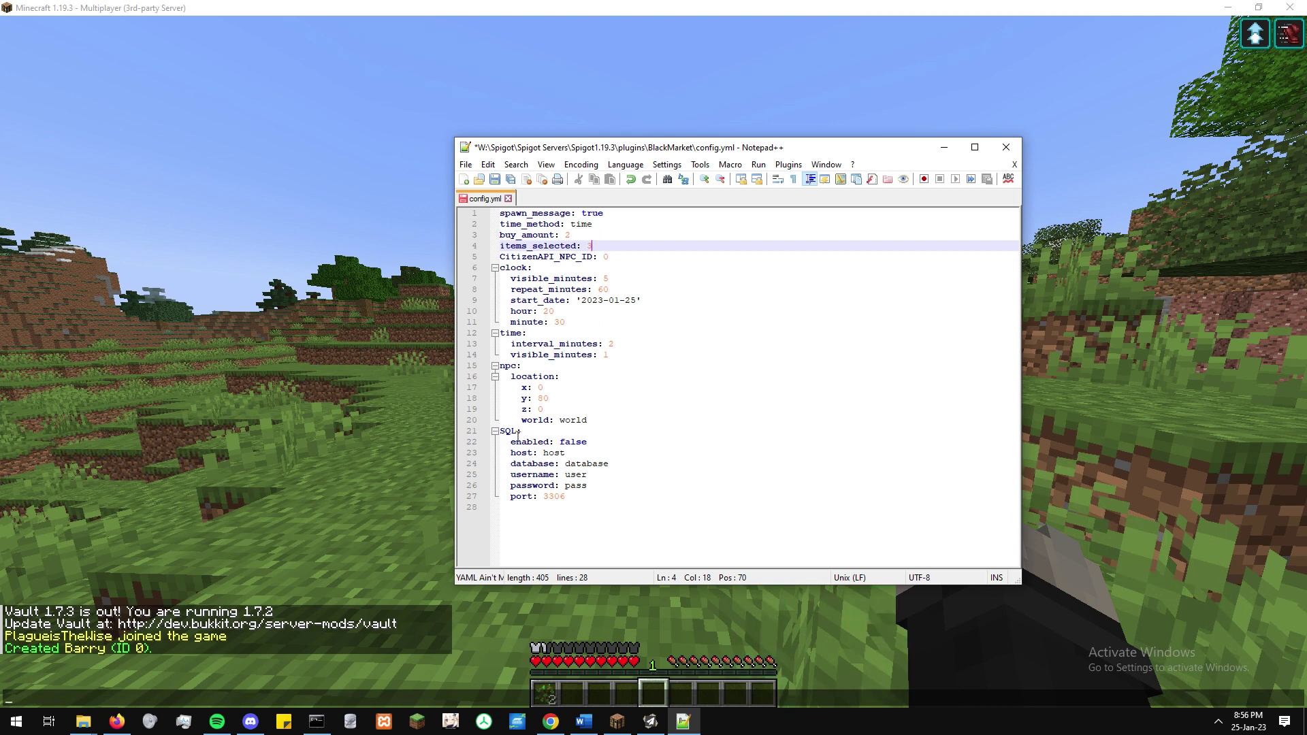
drag(502, 432, 523, 486)
click(583, 496)
click(569, 498)
Run /reload confirm so the server loads the new BlackMarket config.
click(580, 496)
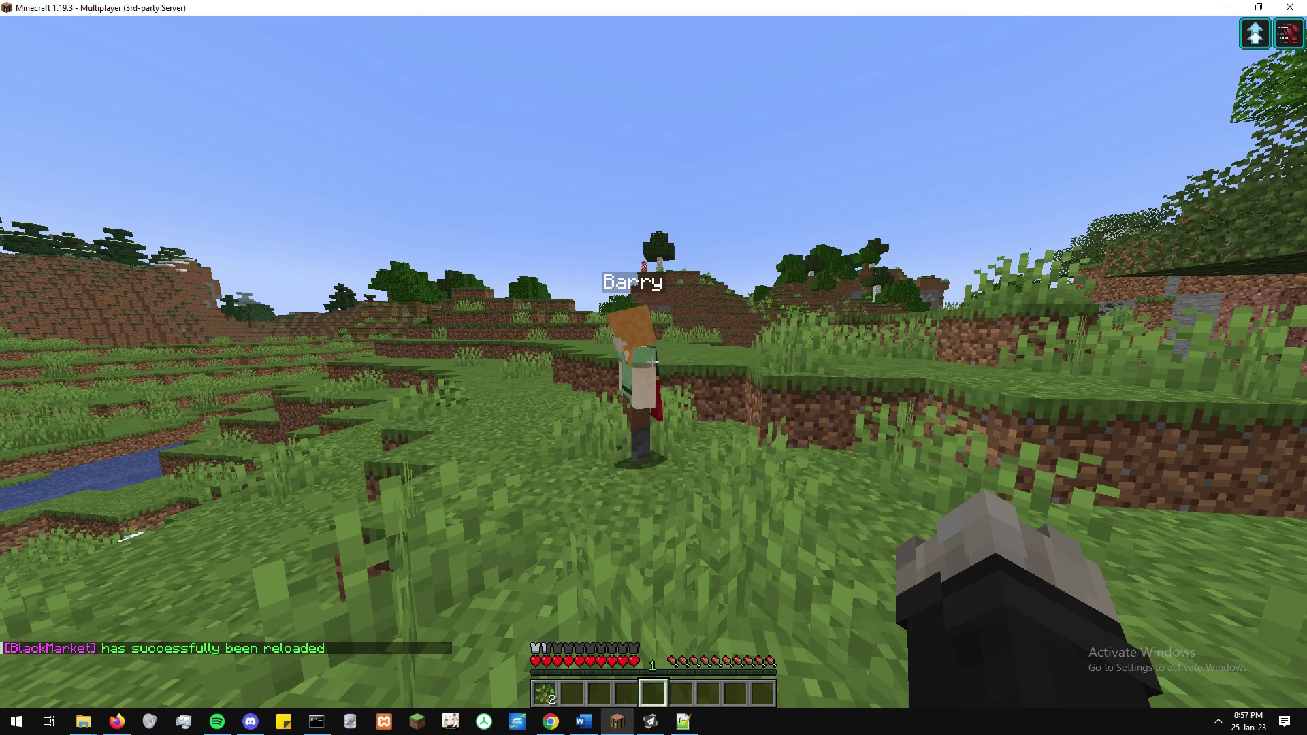
key(slash)
text(reload confirm)
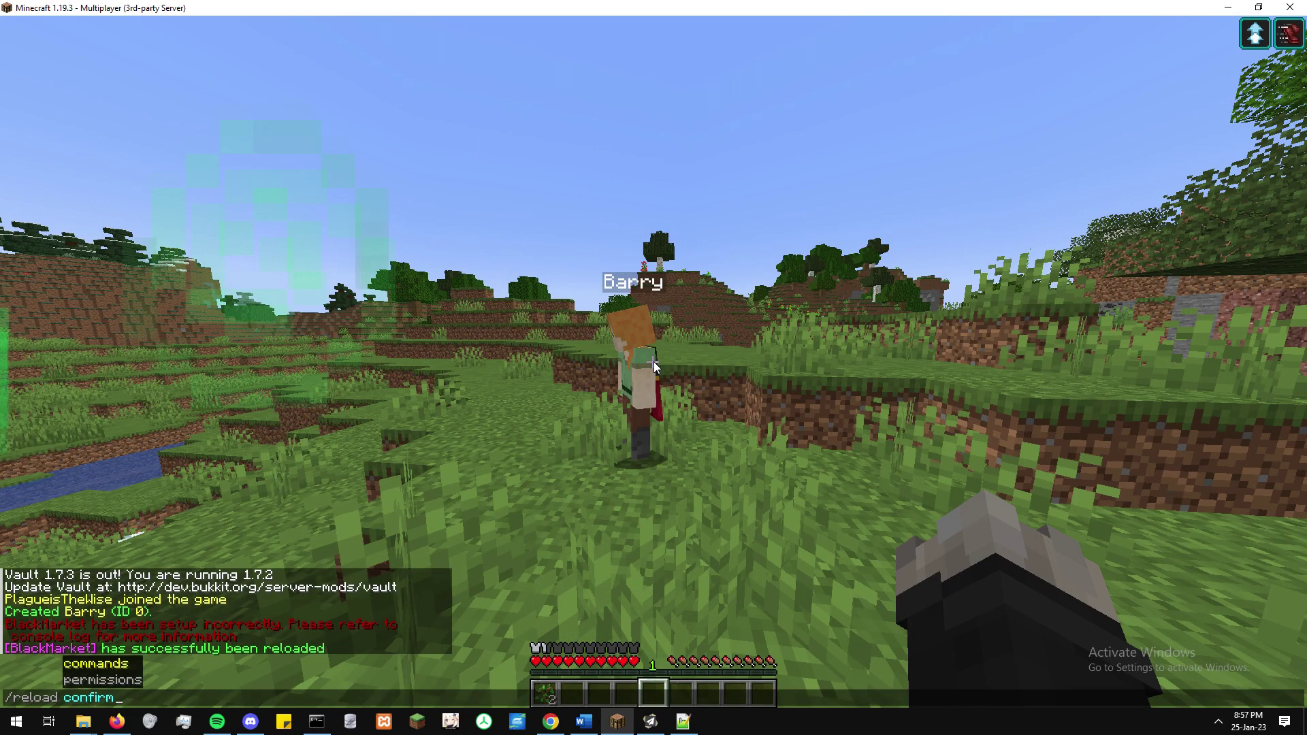
key(Return)
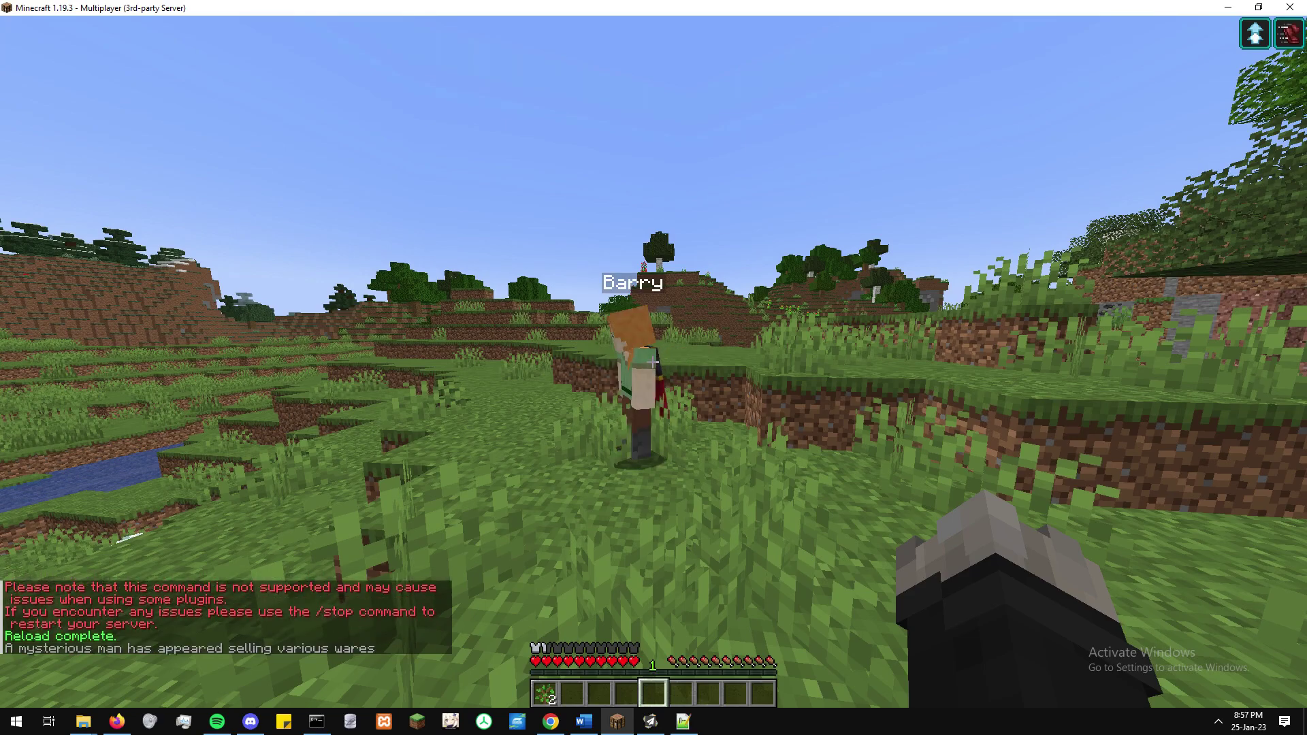
Walk to Barry and check his Black Market shop's three wares.
key(w)
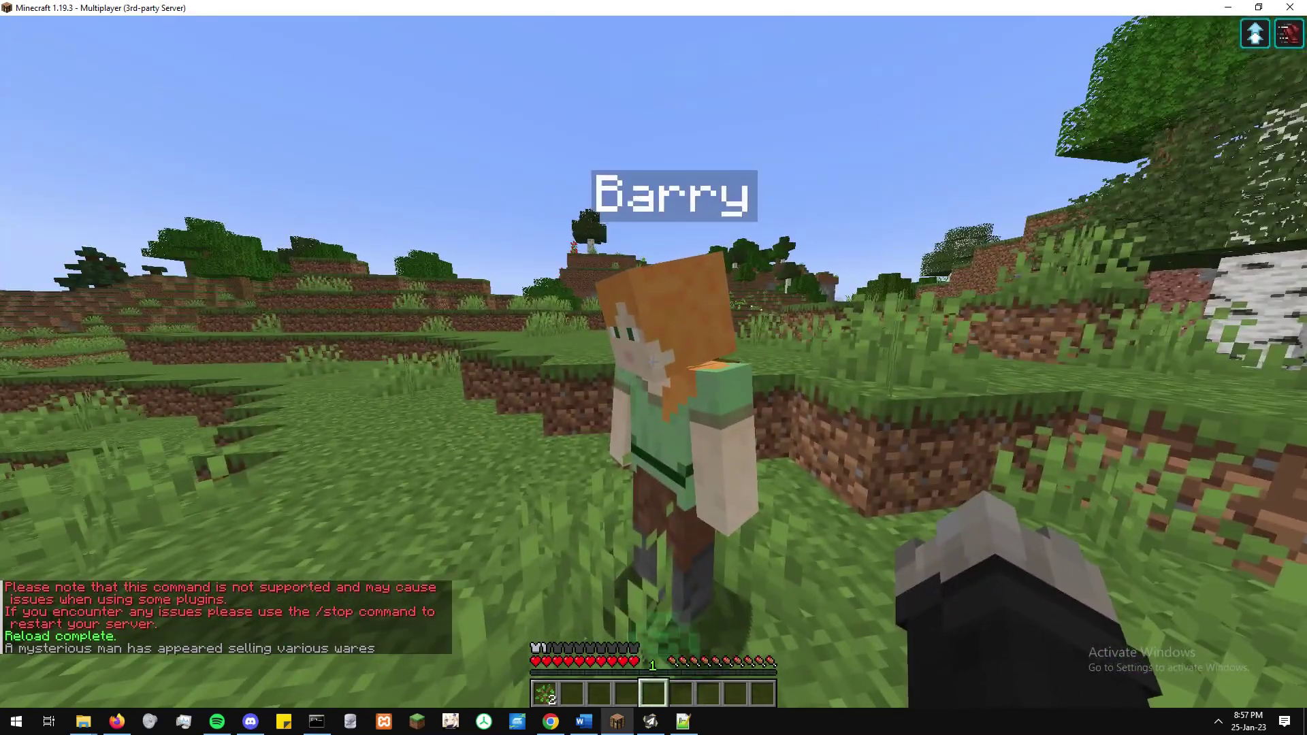
right_click(653, 367)
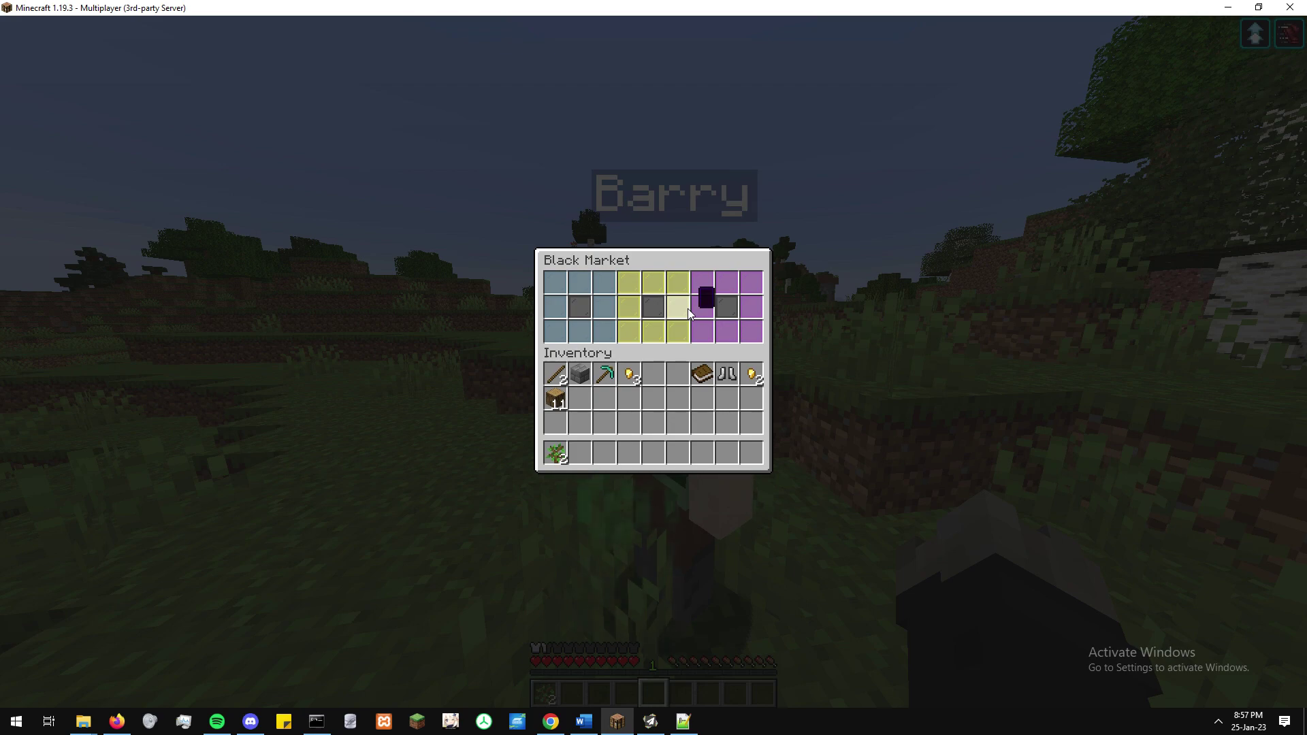
key(e)
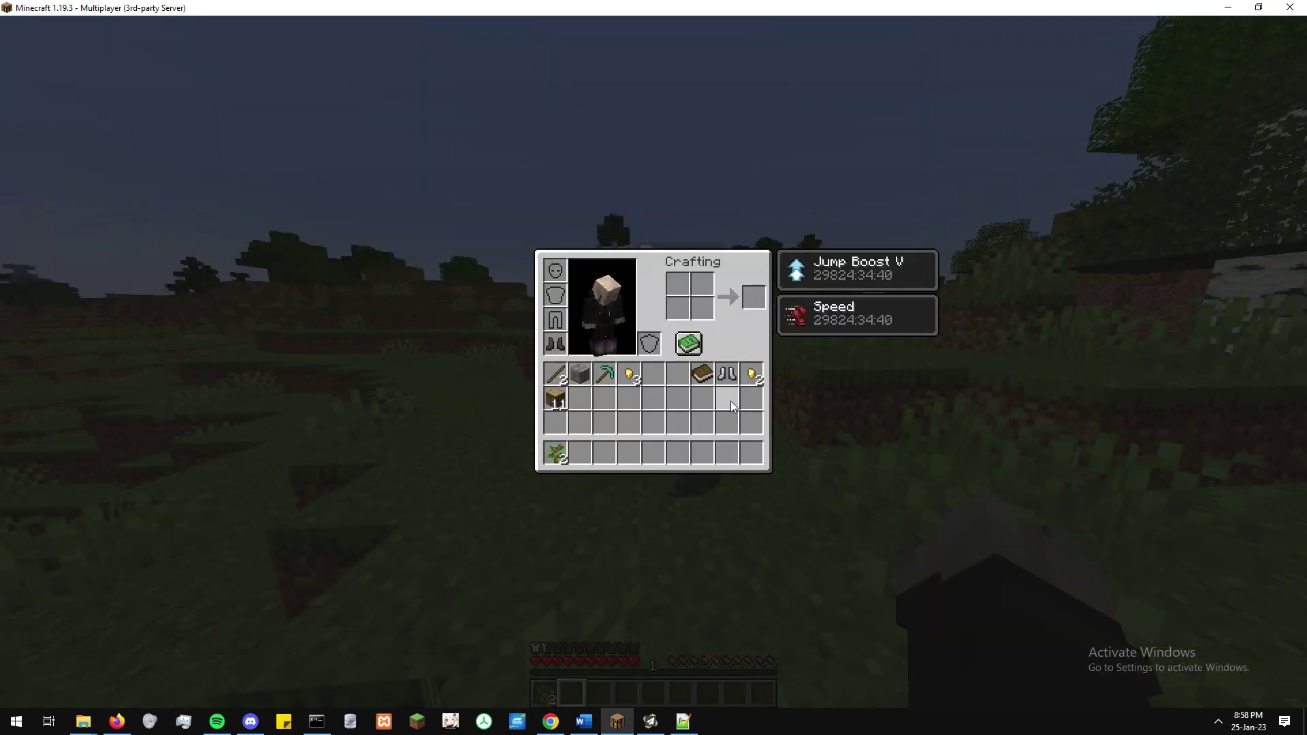
text(e)
text(/setu)
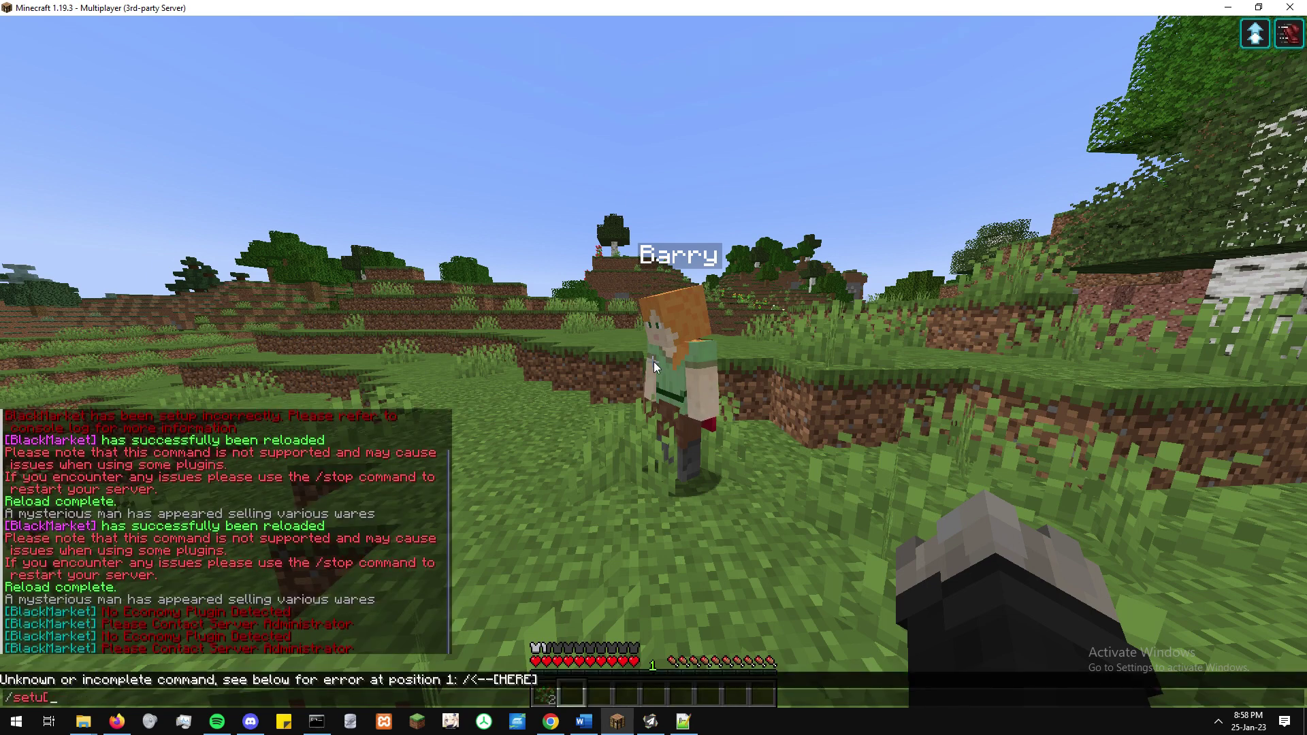
text(pmarket)
Via /setupmarket's Add Item, confirm Mission Log as the new ware and choose Select Amount.
key(Return)
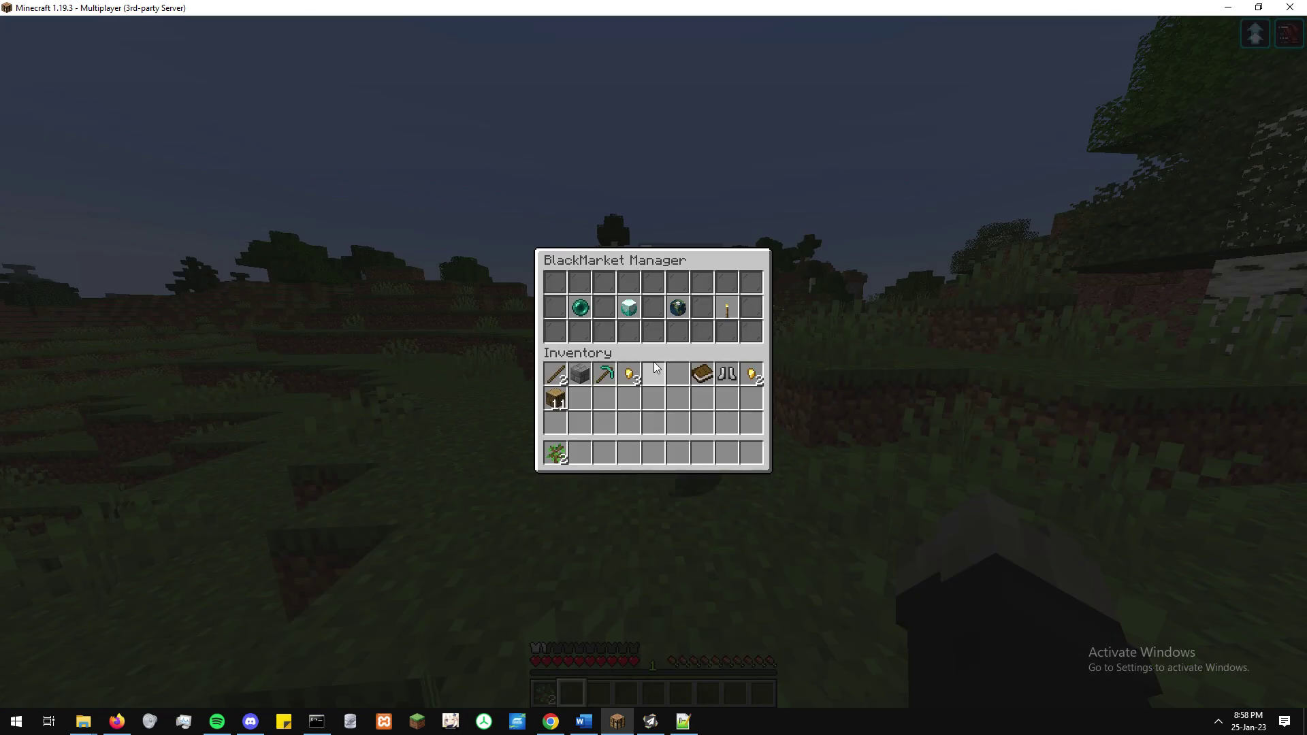
click(637, 313)
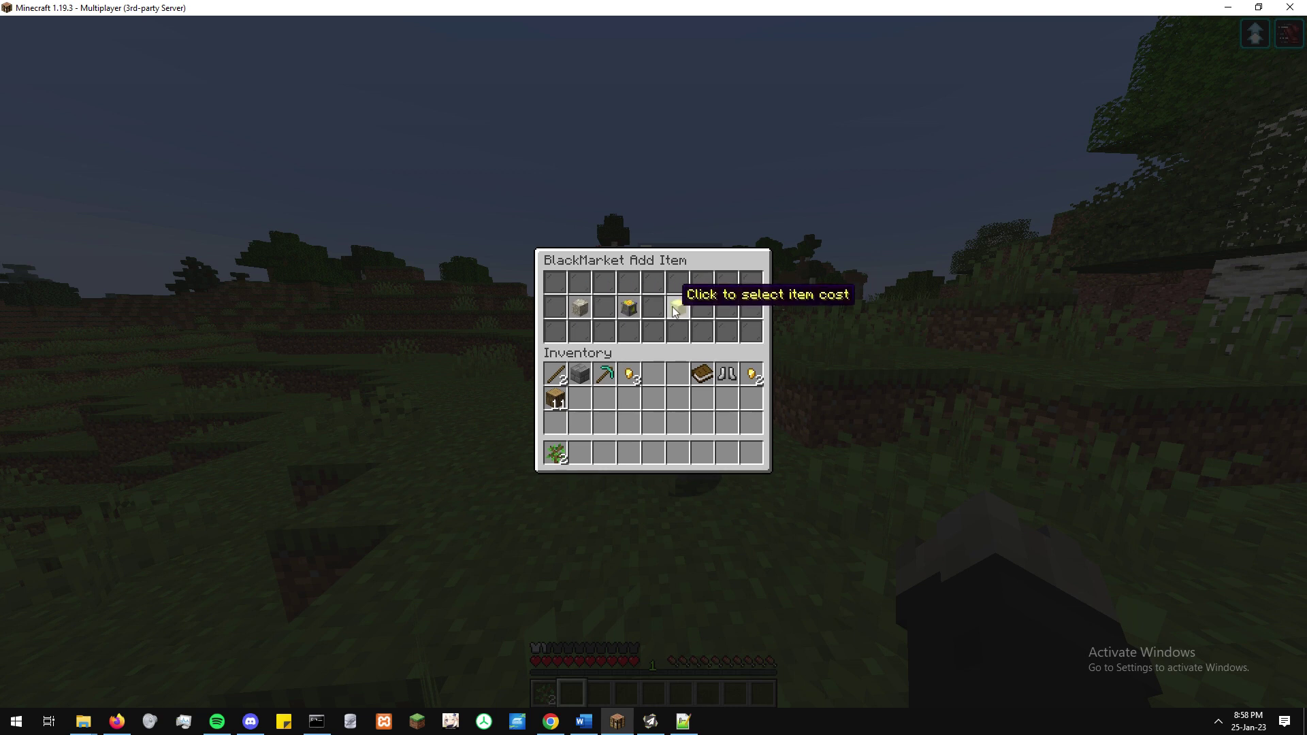
click(580, 310)
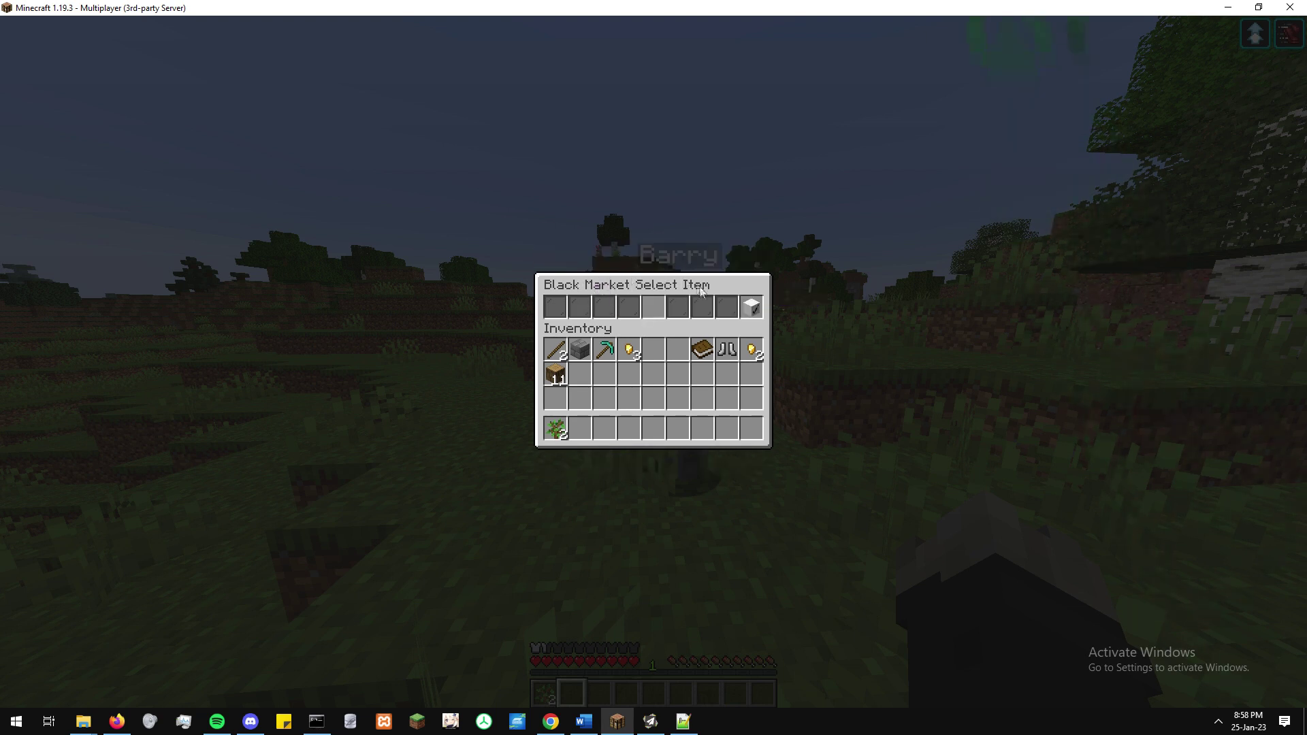
click(702, 351)
click(653, 307)
click(752, 312)
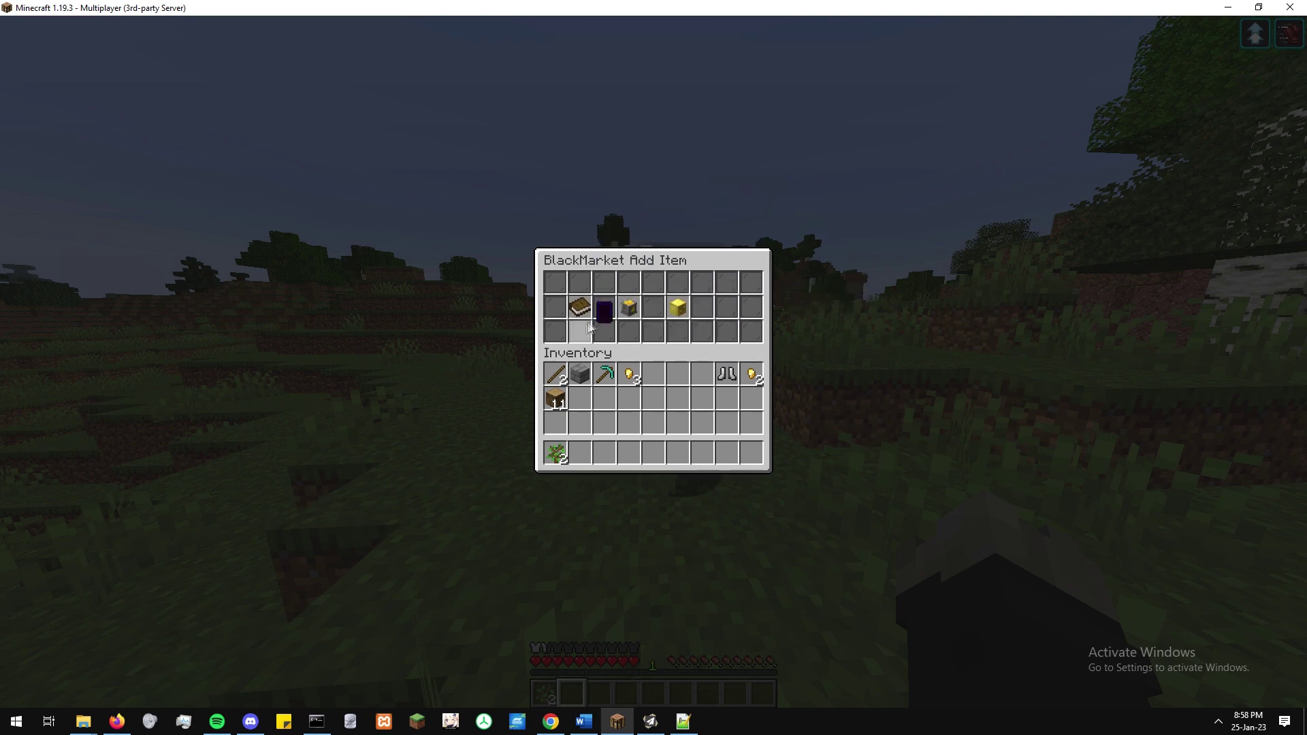
click(633, 305)
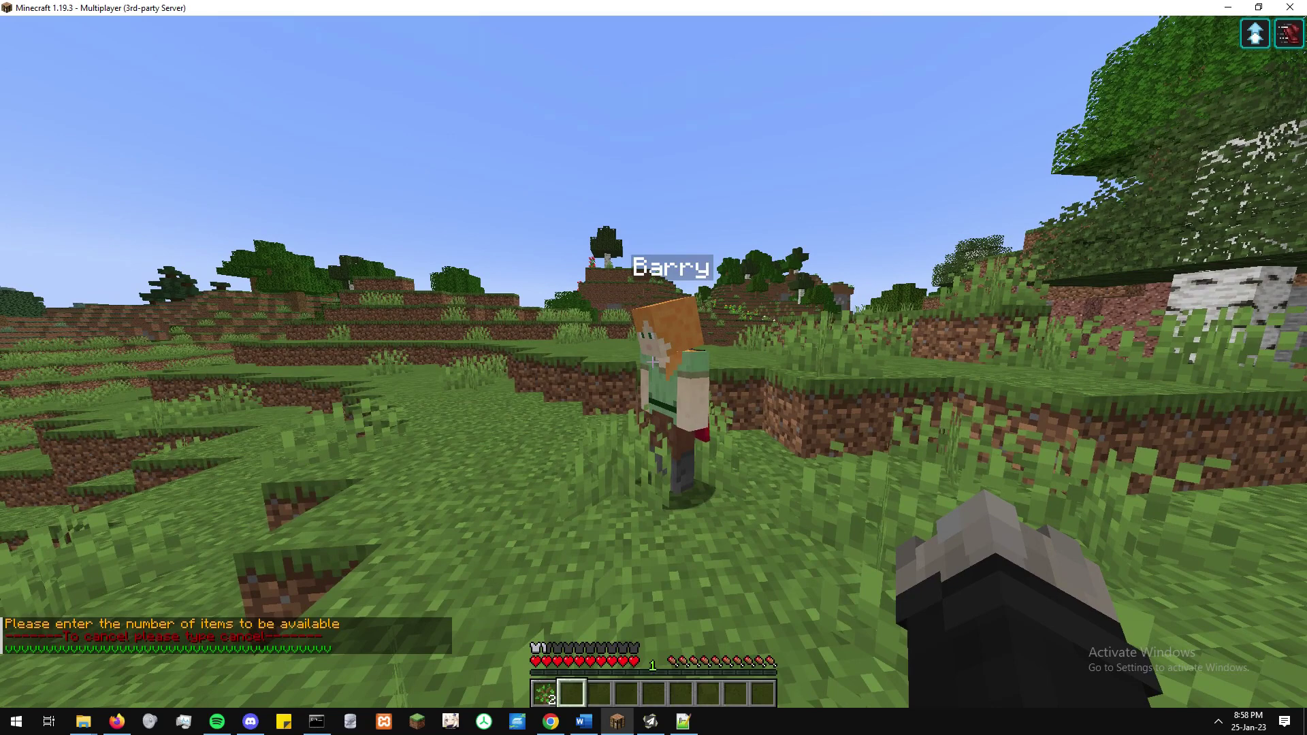
Give Mission Log a stock of 5 and a cost of 150, then submit it.
key(t)
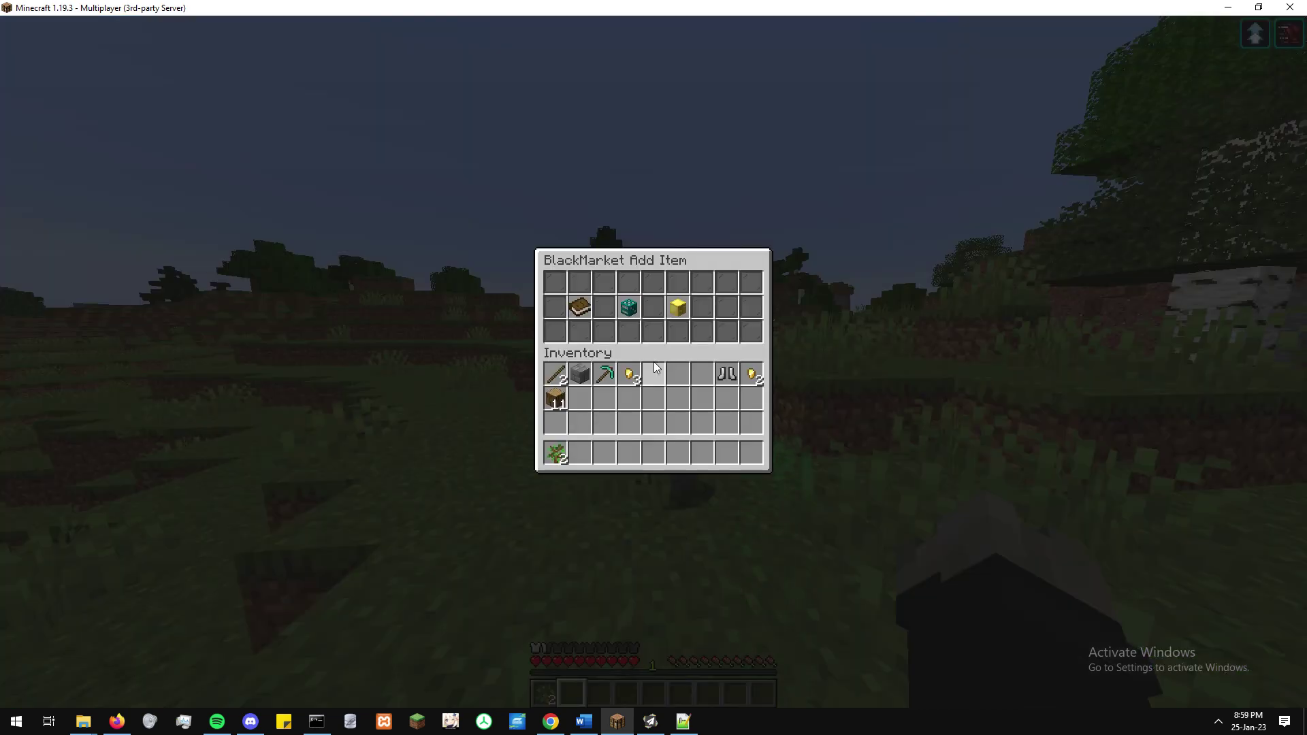
click(676, 310)
key(t)
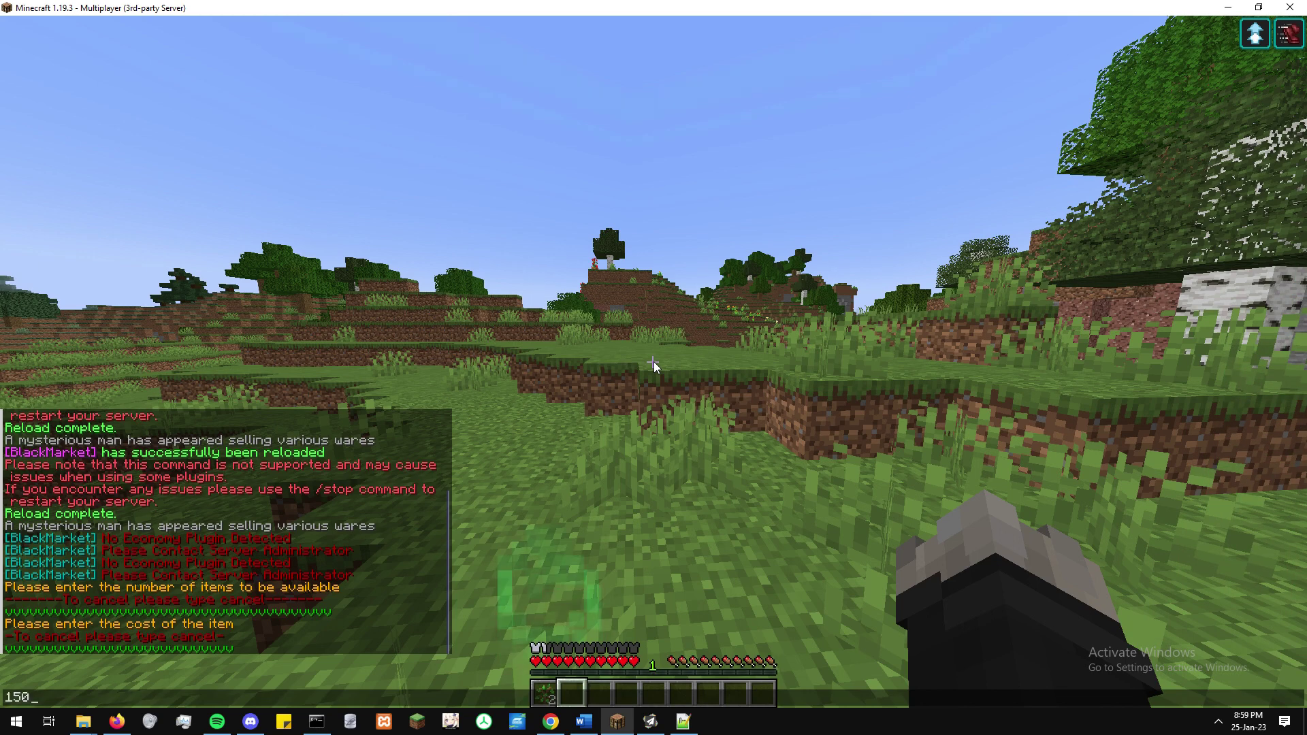
key(Return)
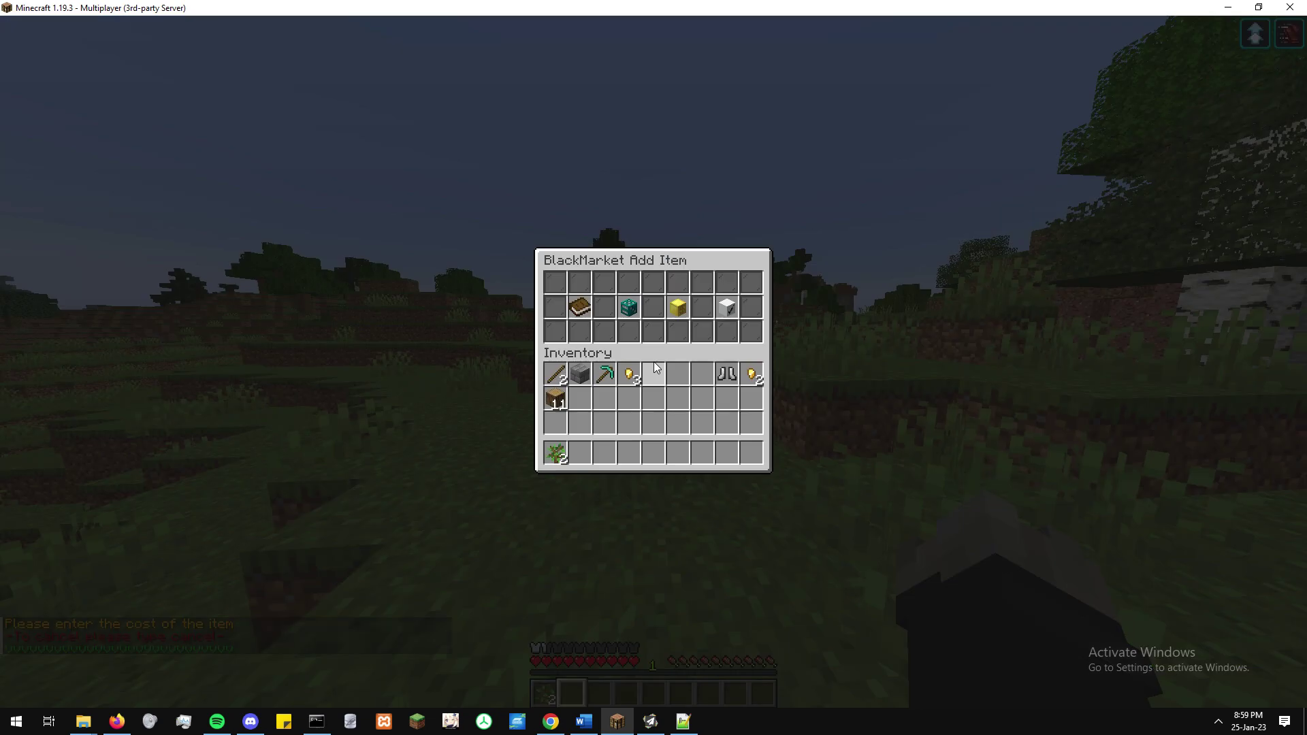
mouse_move(676, 314)
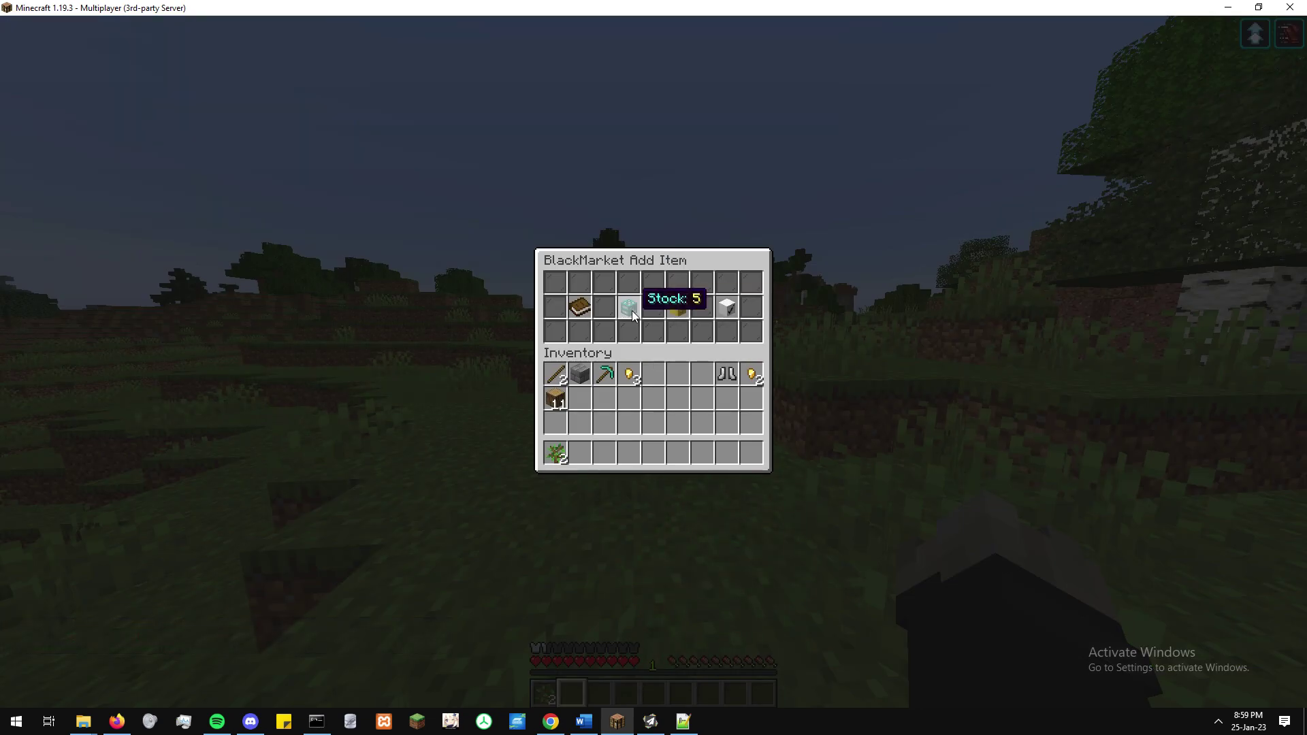
click(728, 308)
Review the chat messages and inventory items after adding the Black Market wares.
key(a)
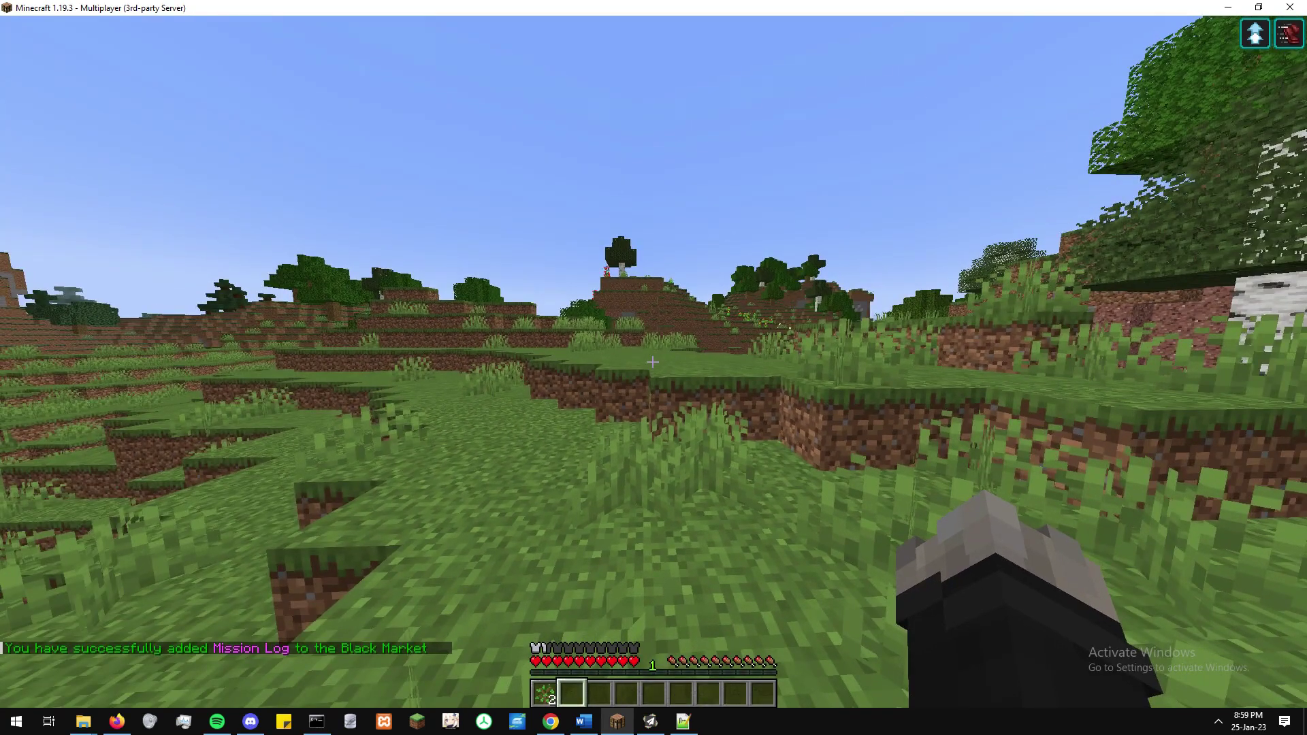
key(t)
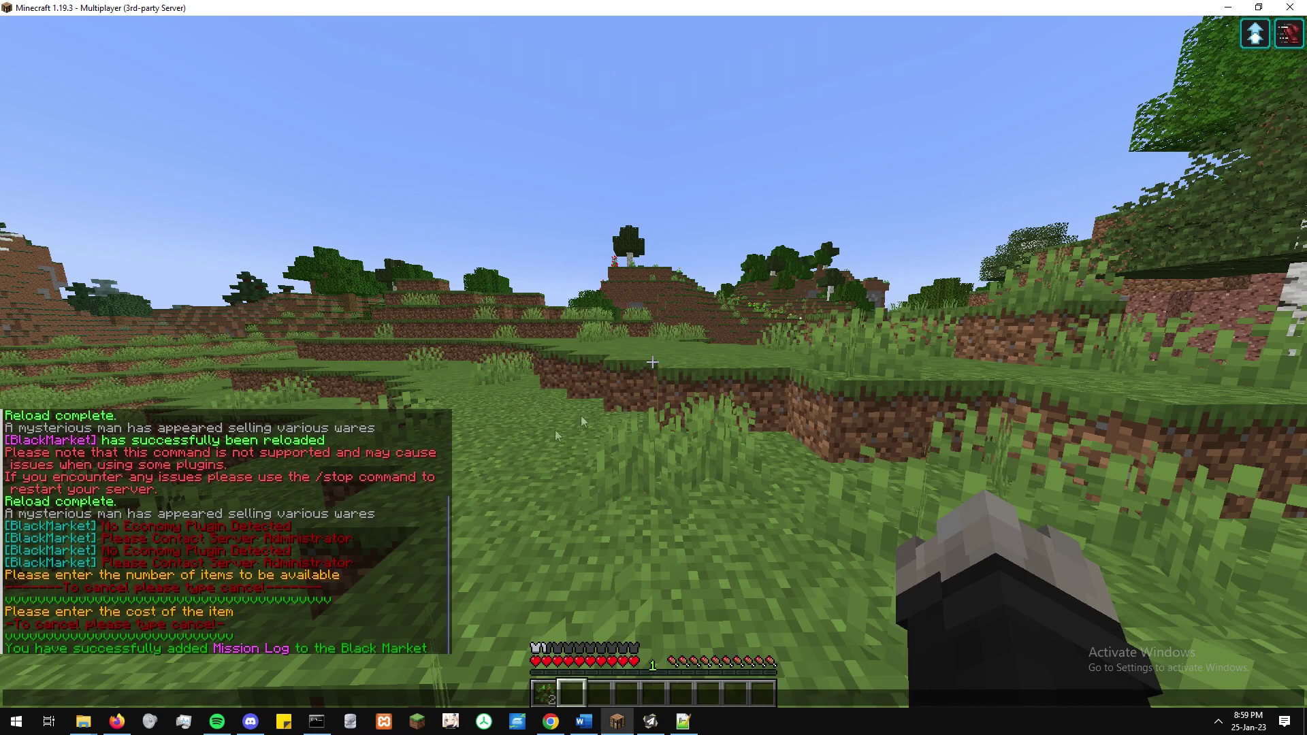
key(Escape)
key(w)
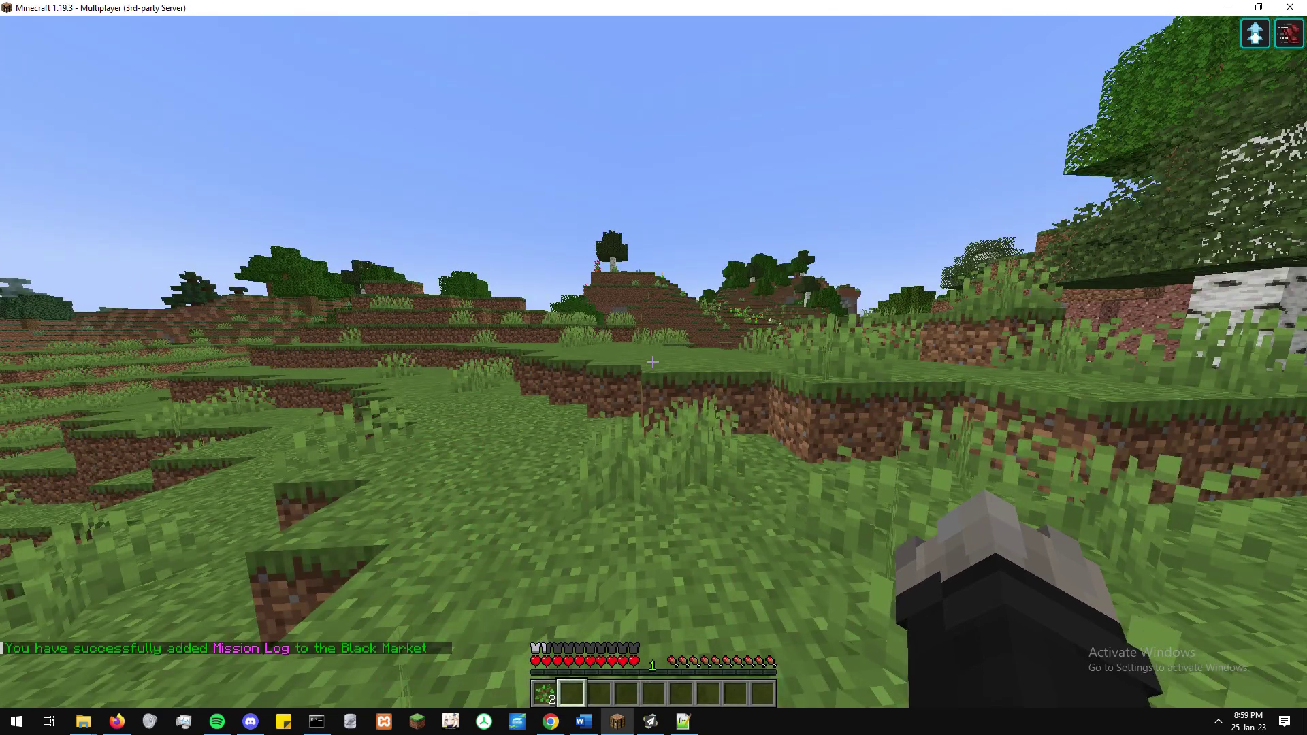
key(e)
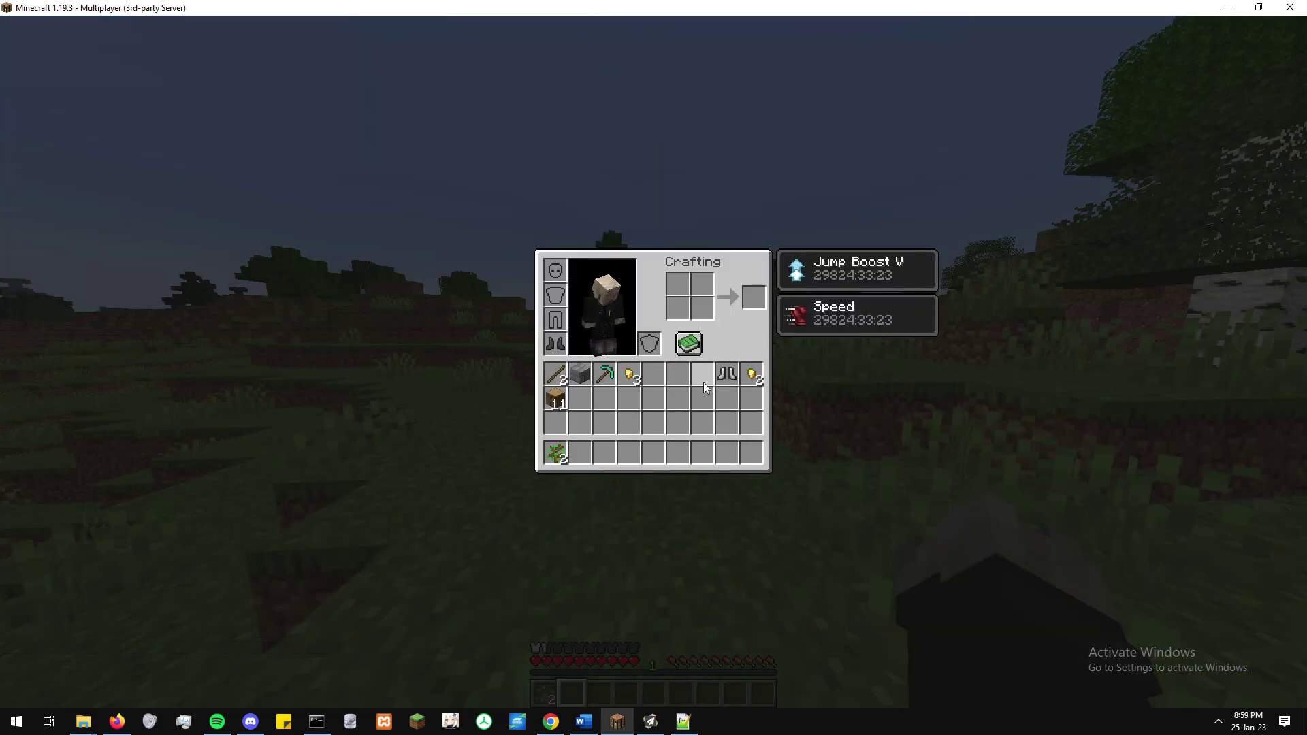
key(e)
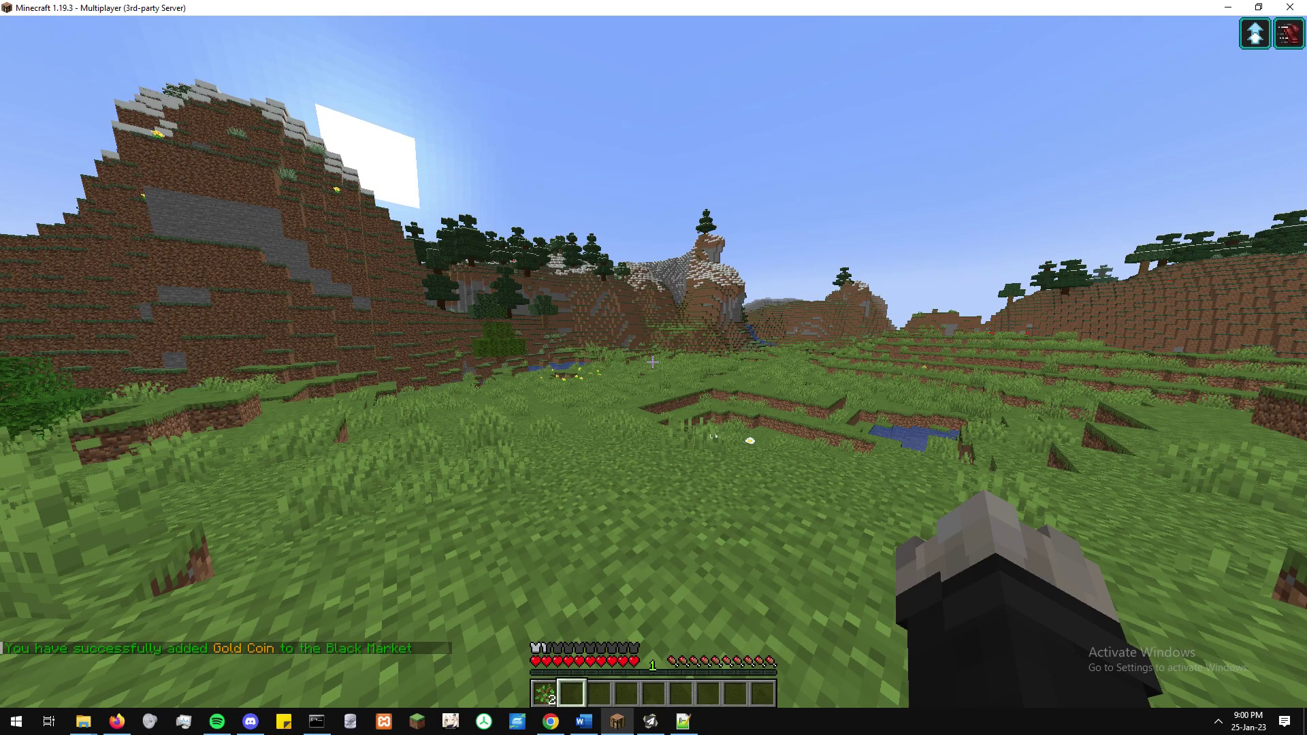
key(t)
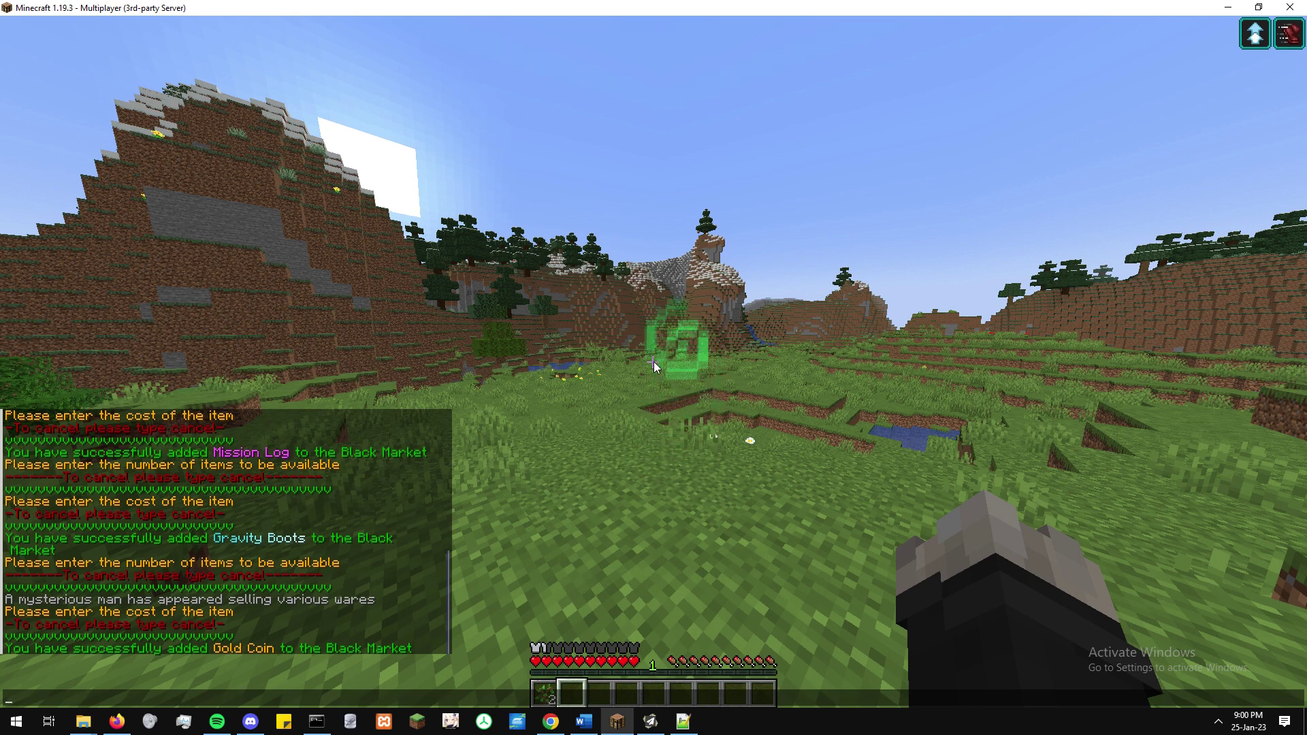
Run /setupmarket and change the NPC's default spawn location to the player's current spot.
text(18)
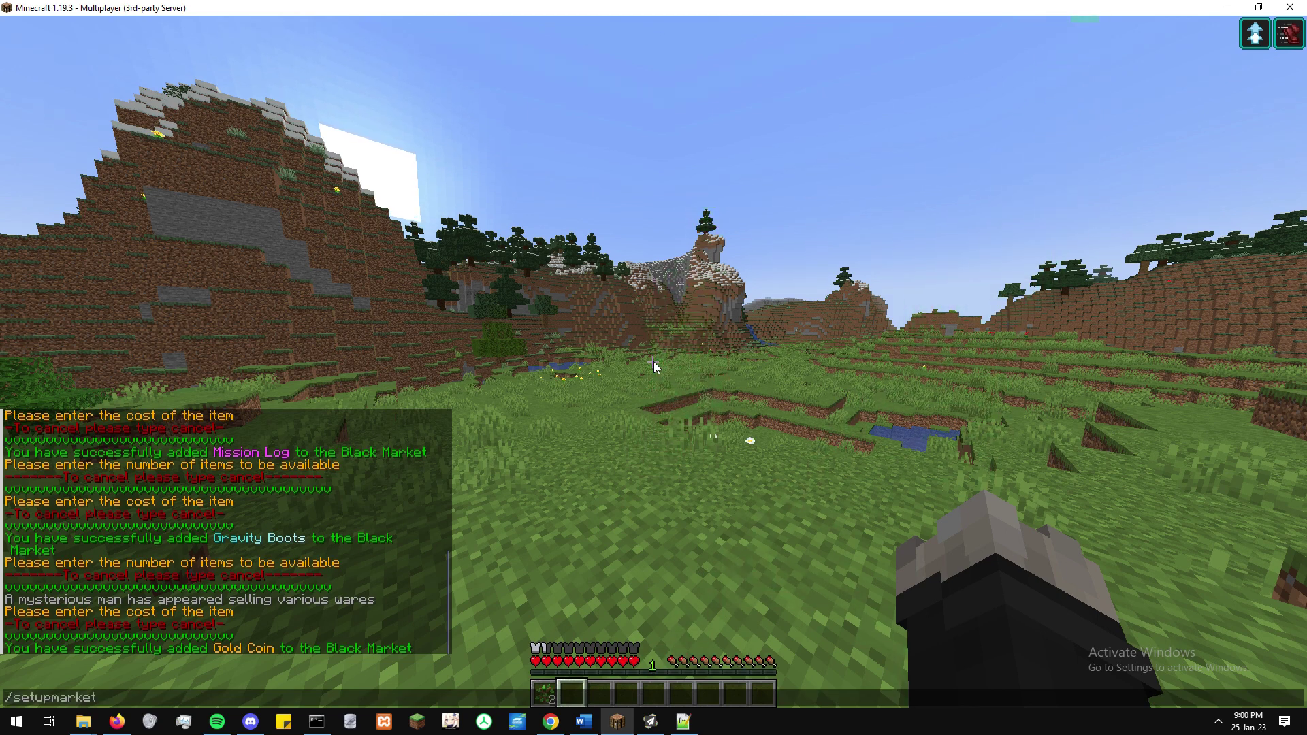
key(Return)
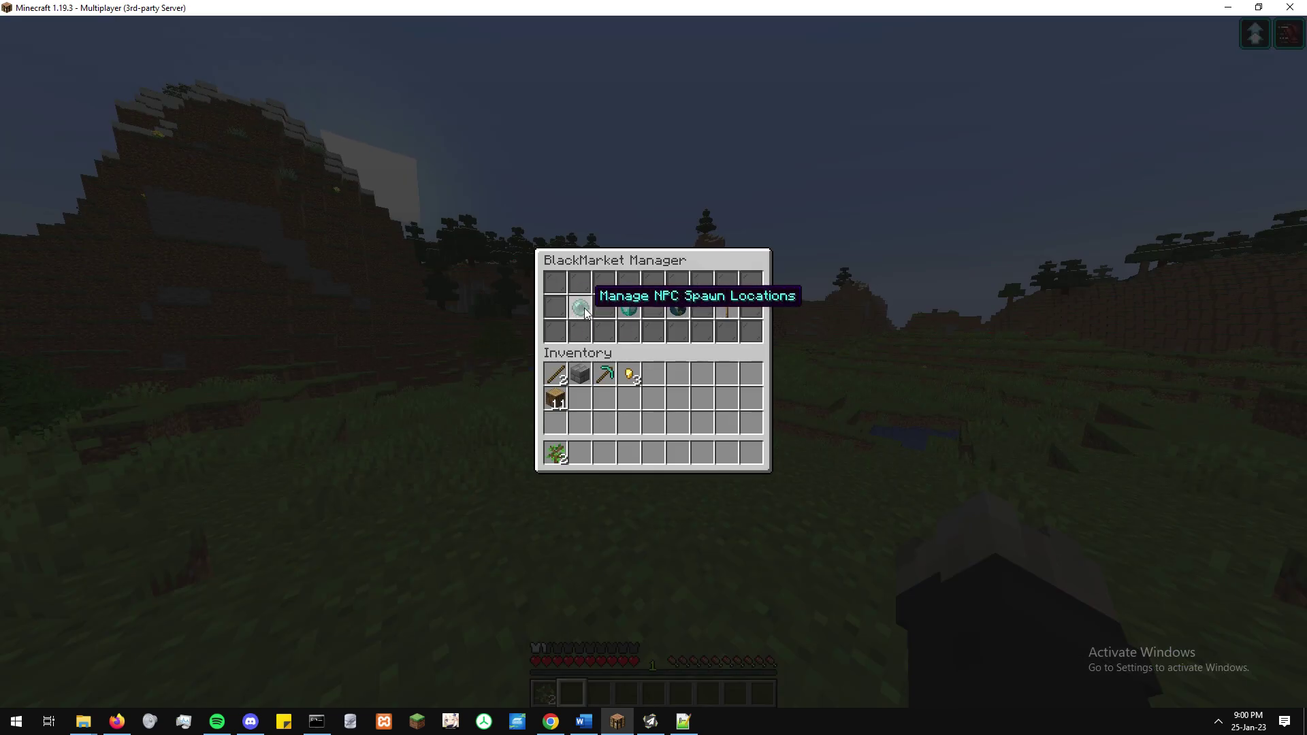
click(589, 309)
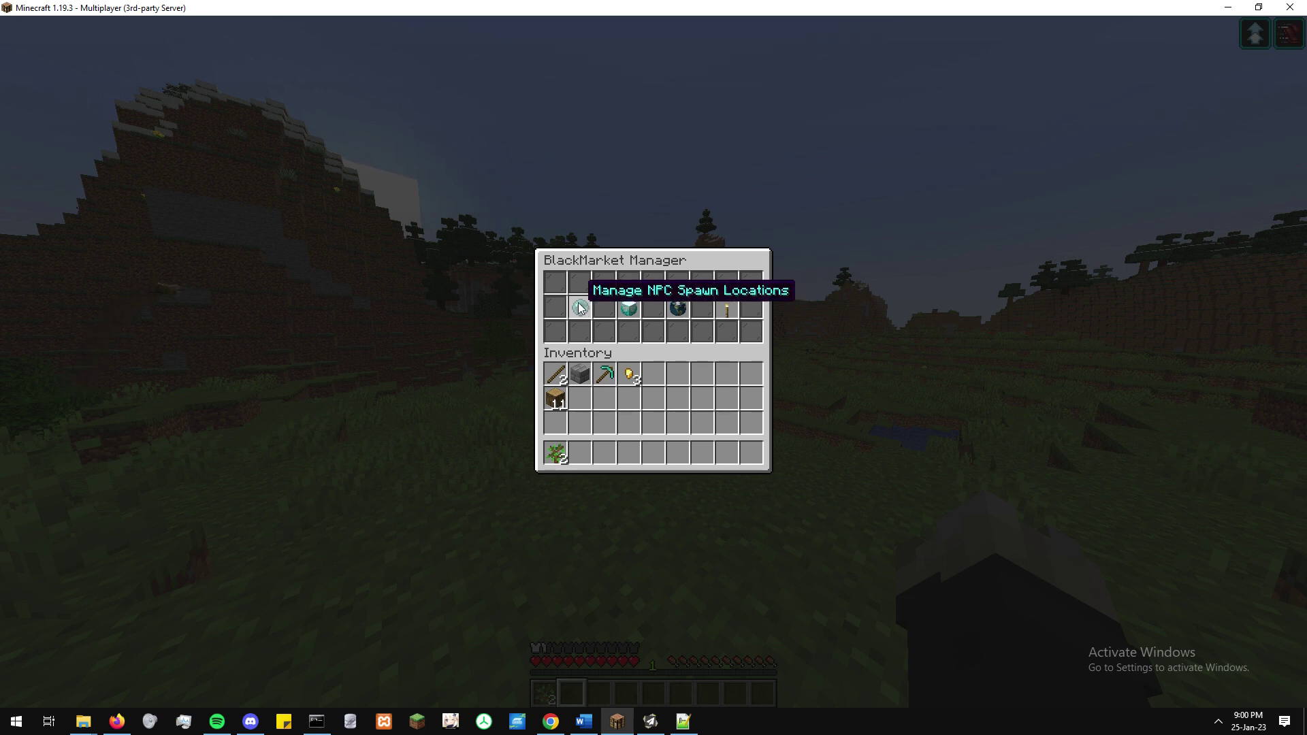
click(580, 309)
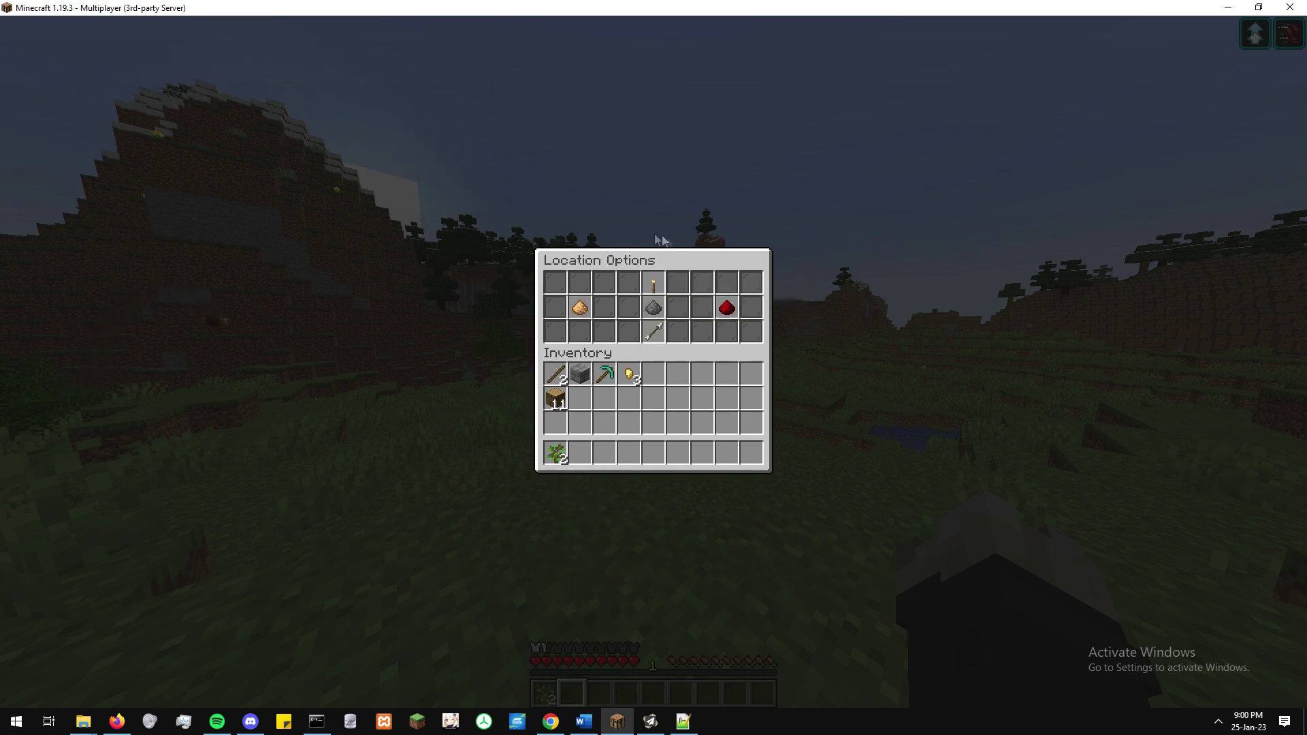
click(655, 310)
key(Escape)
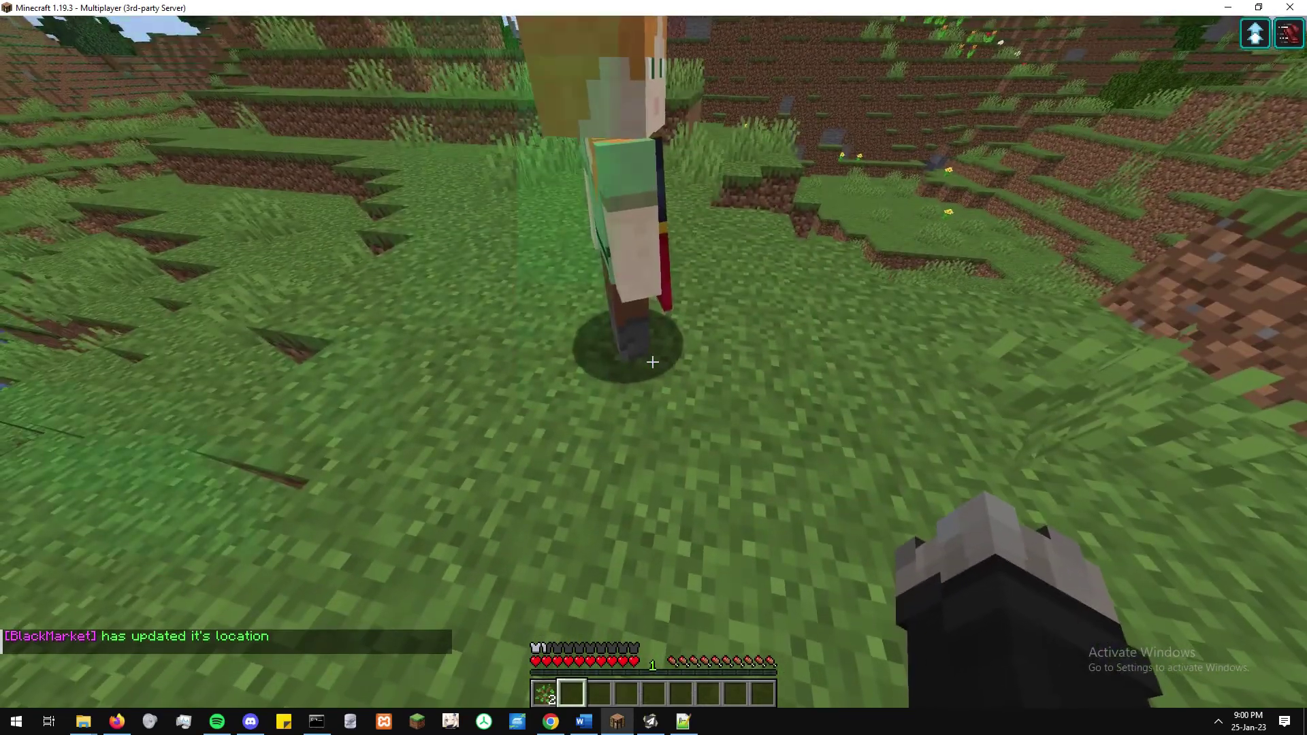
Minimize Notepad++ and open Barry's shop offering Mission Log, Gold Coin and Gravity Boots.
key(t)
click(683, 722)
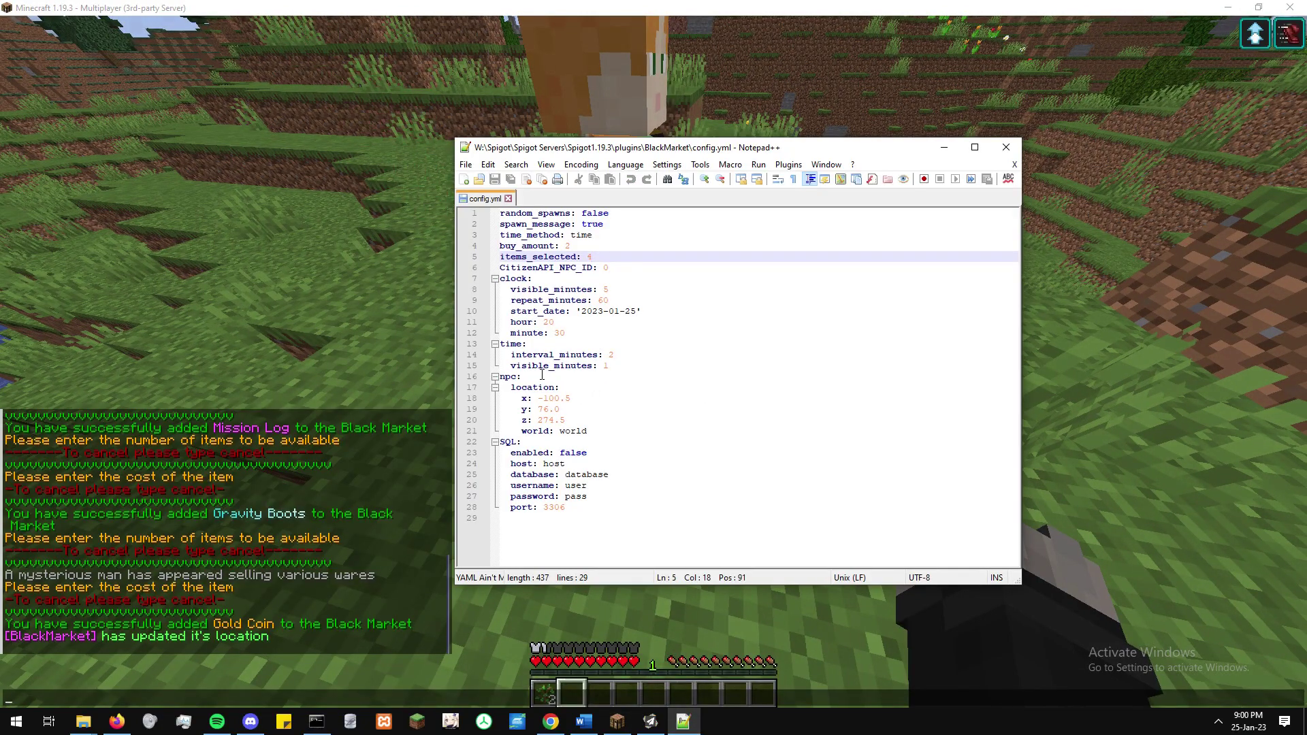
click(944, 147)
key(Escape)
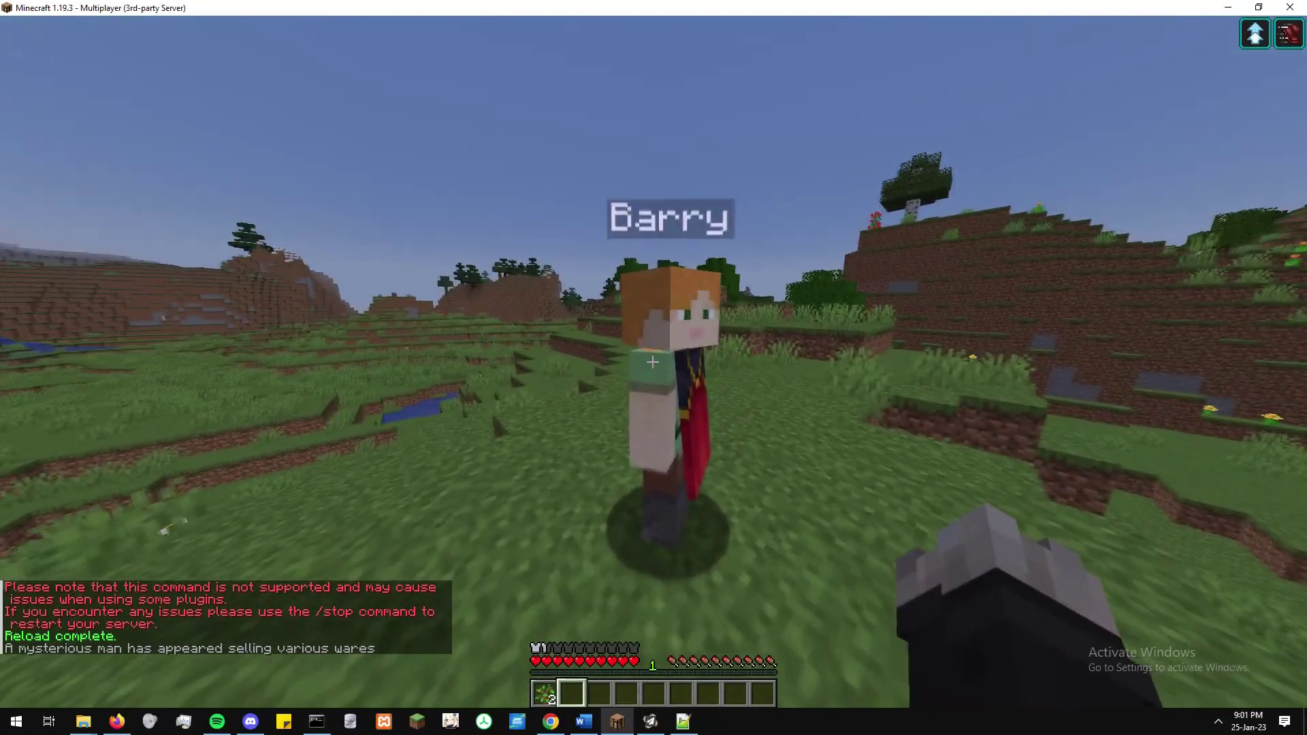
right_click(652, 362)
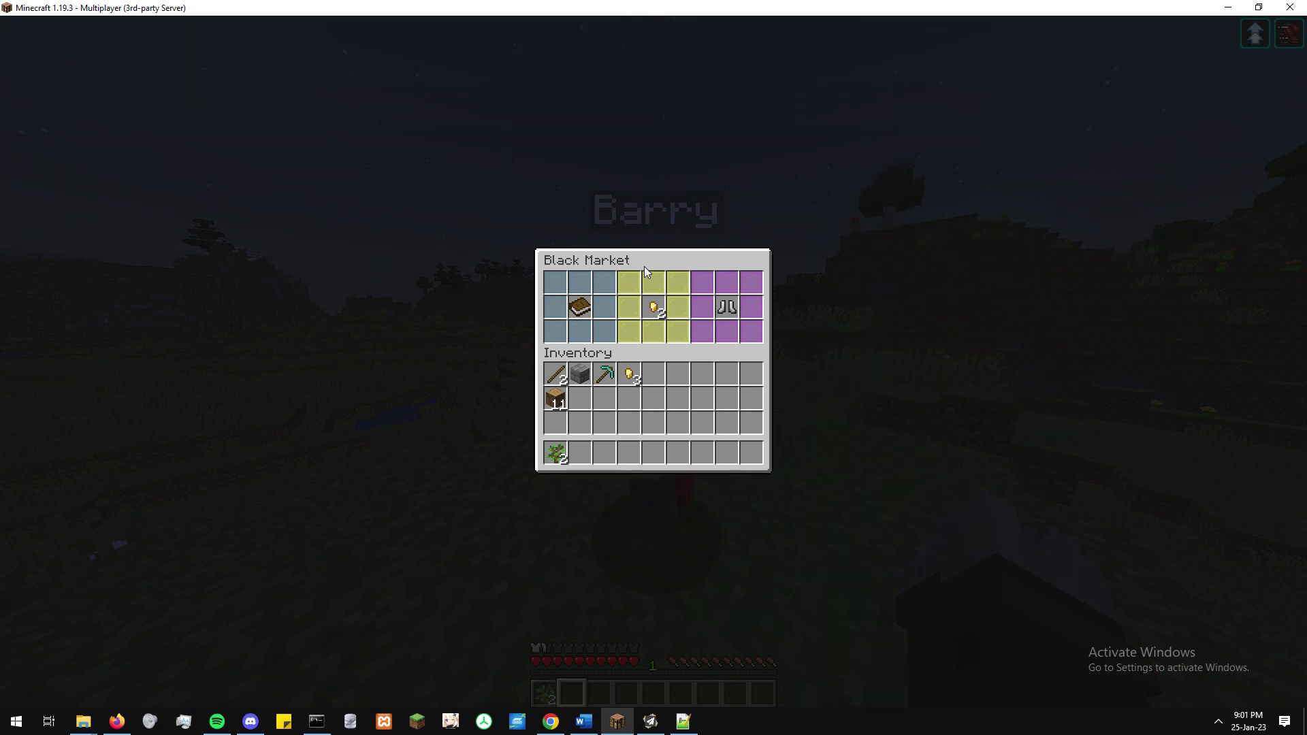
key(Escape)
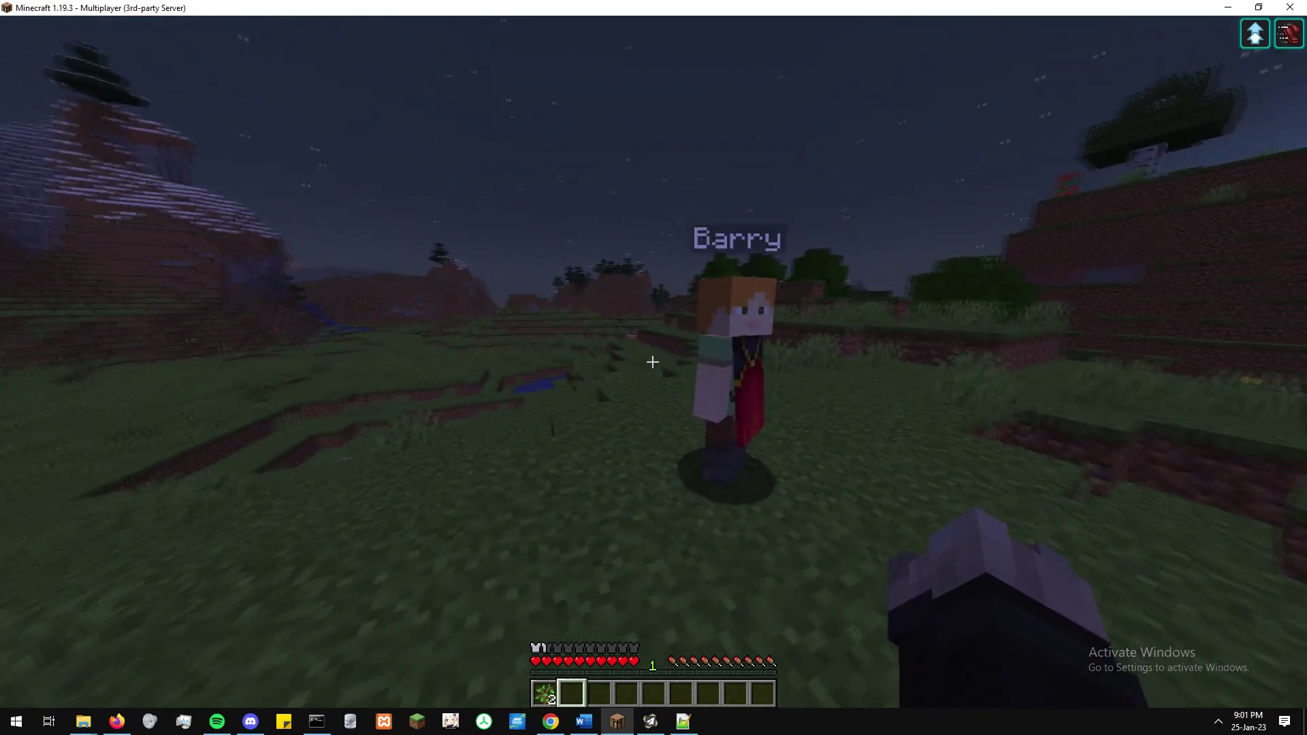
right_click(653, 361)
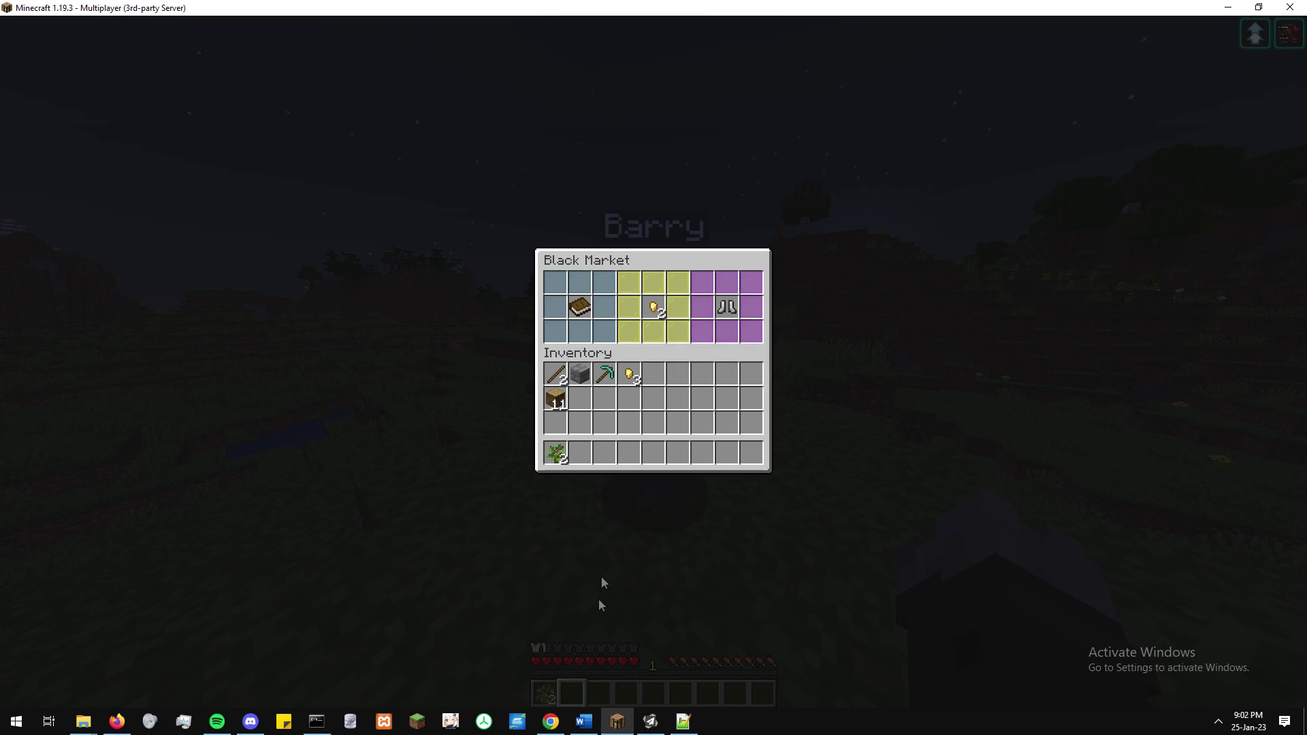
Set items_selected to 1 in BlackMarket's config.yml and save.
click(683, 723)
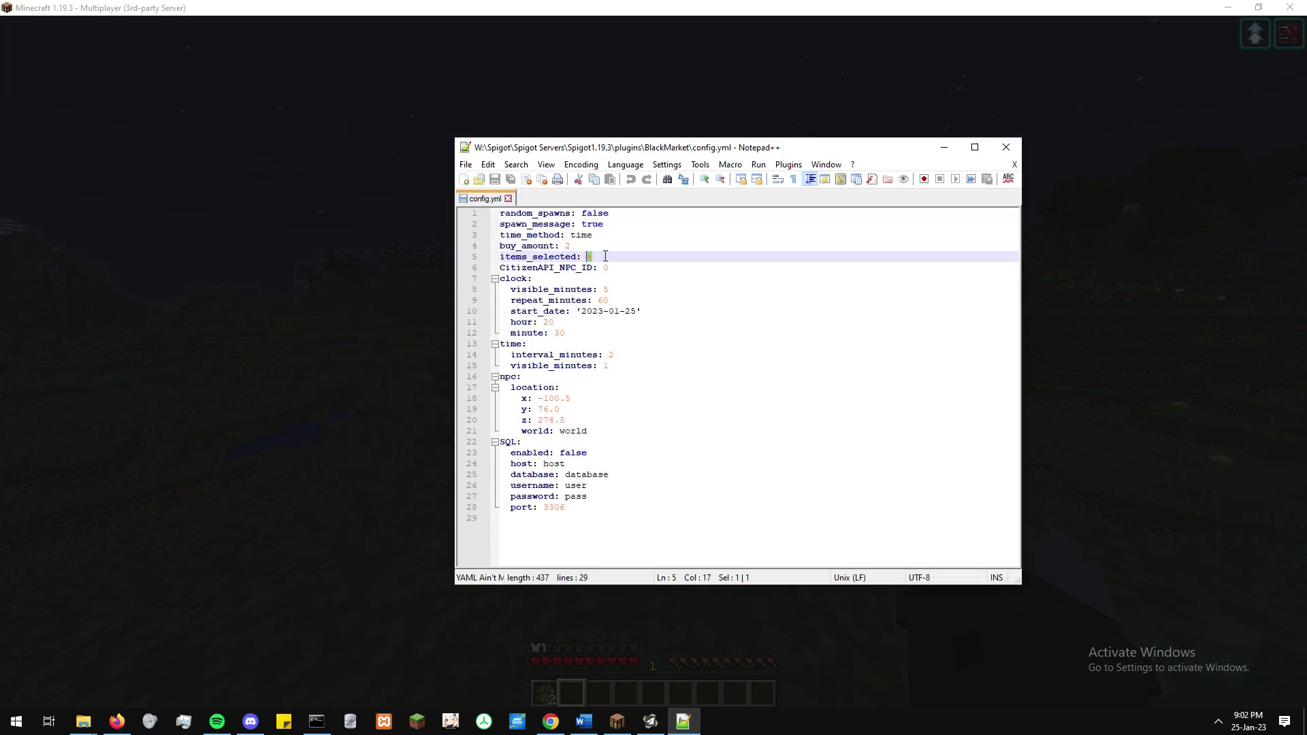
text(1)
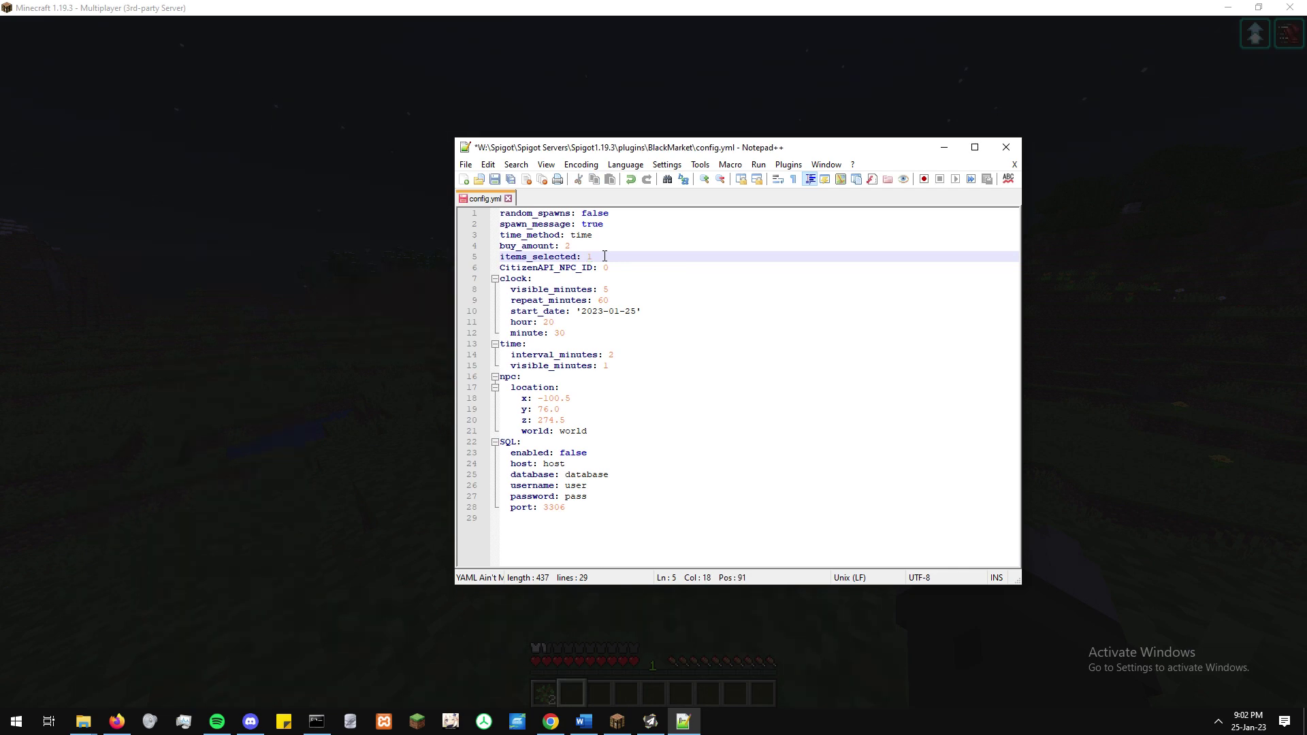
key(ctrl+s)
Back in Minecraft, close the shop and recall the previous reload command in chat.
key(alt+Tab)
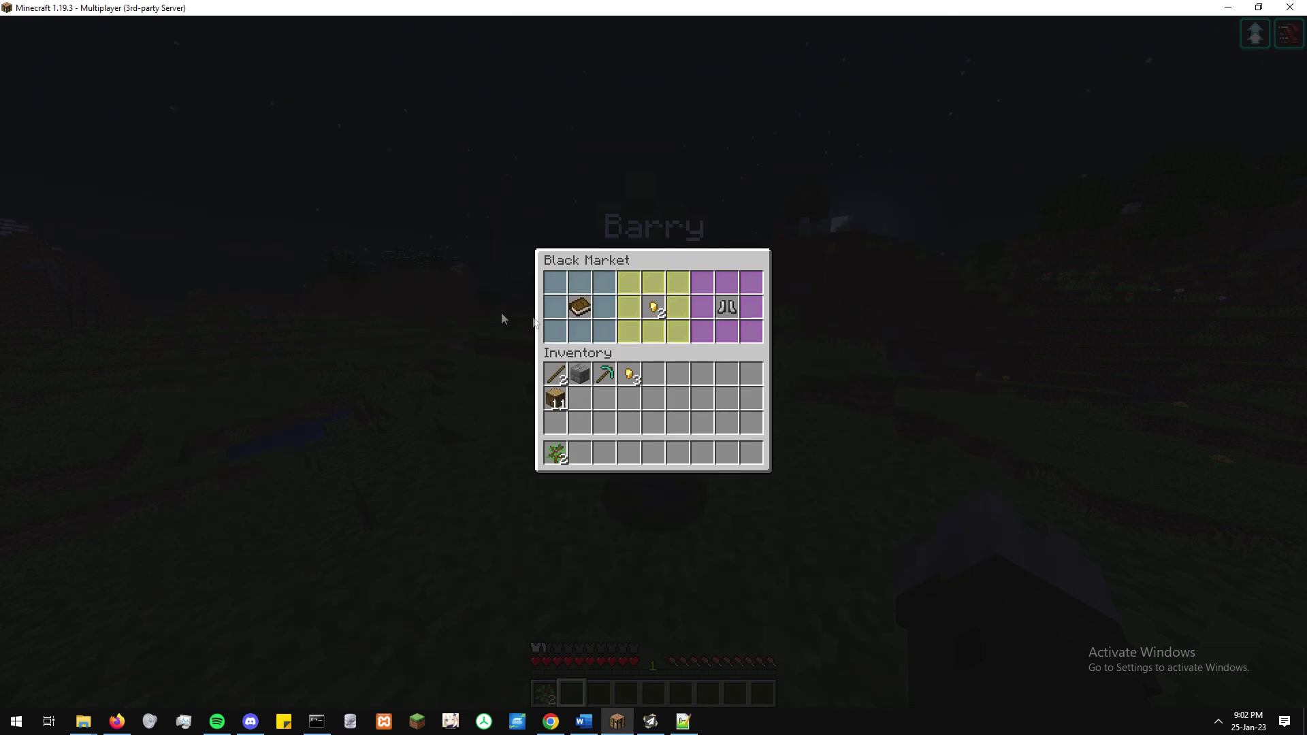
key(Escape)
key(t)
key(Up)
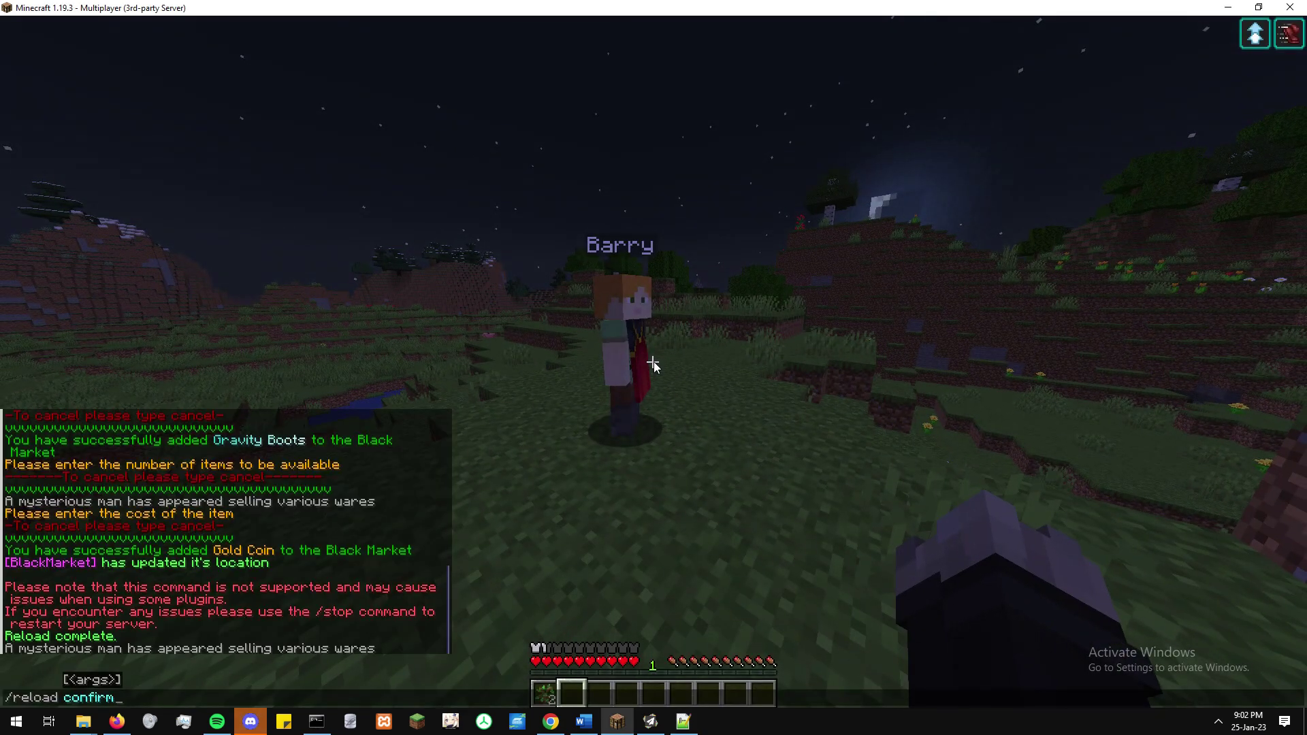
Reload the plugins twice with /reload confirm, checking Barry's shop each time to confirm it offers one item.
key(Return)
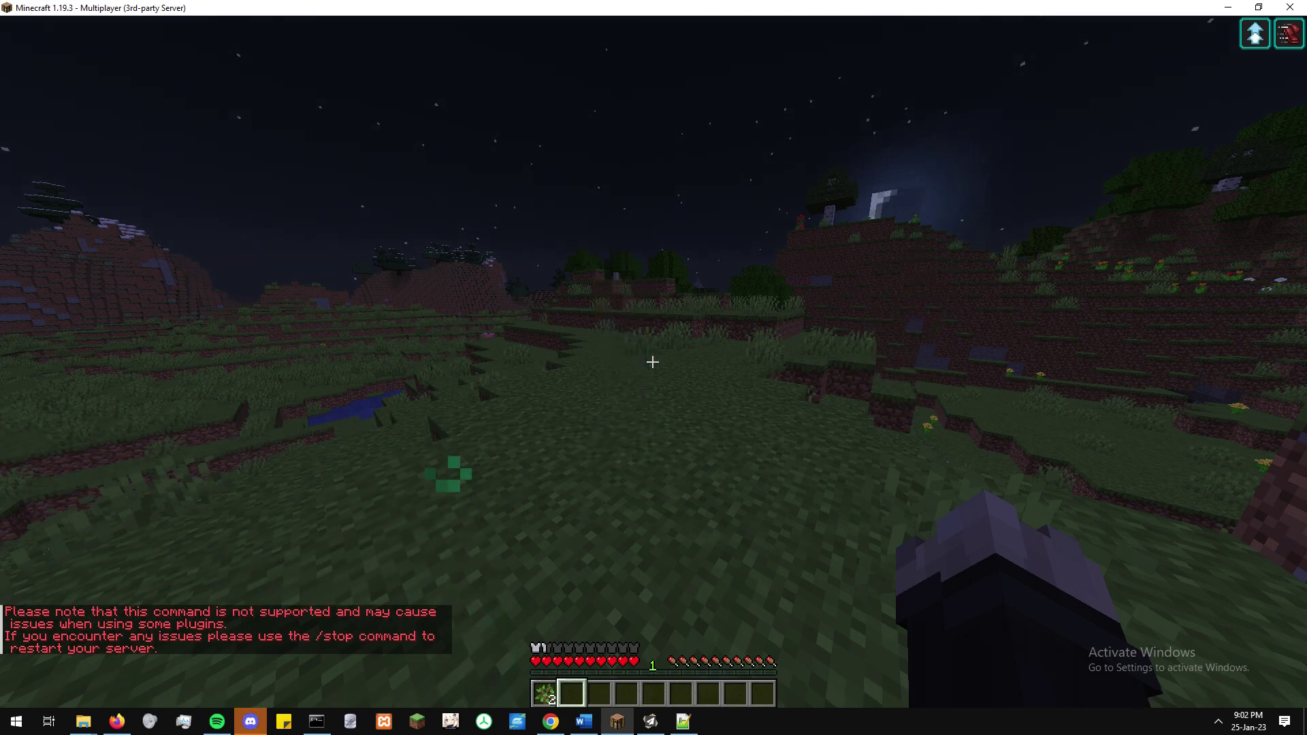
right_click(652, 362)
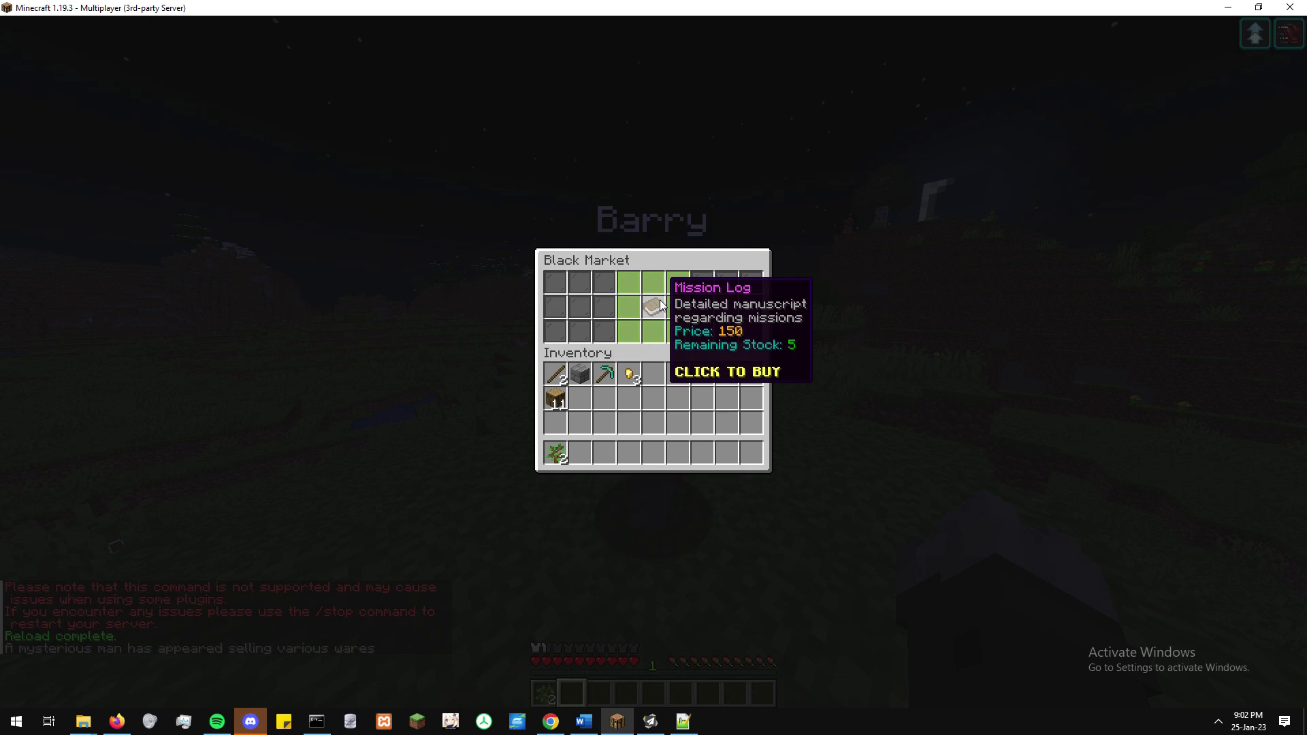
key(Escape)
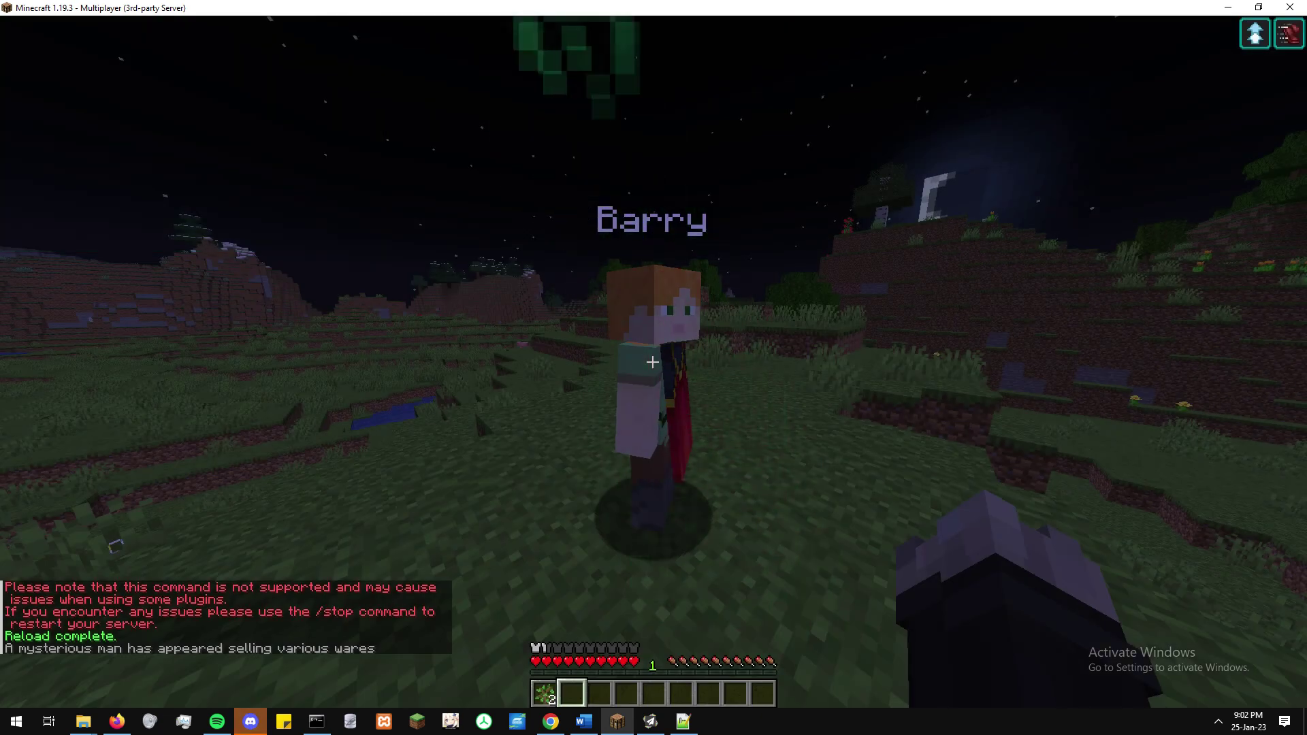
key(t)
key(Up)
key(Return)
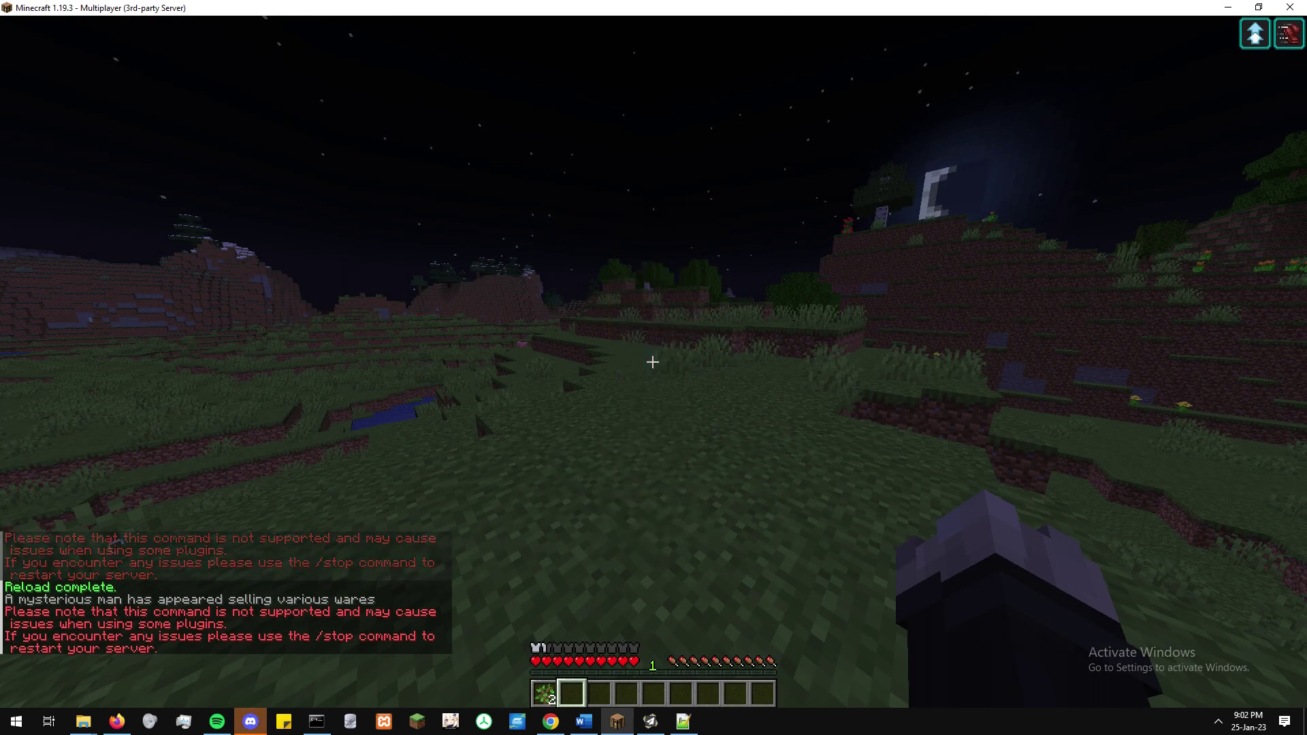
right_click(653, 361)
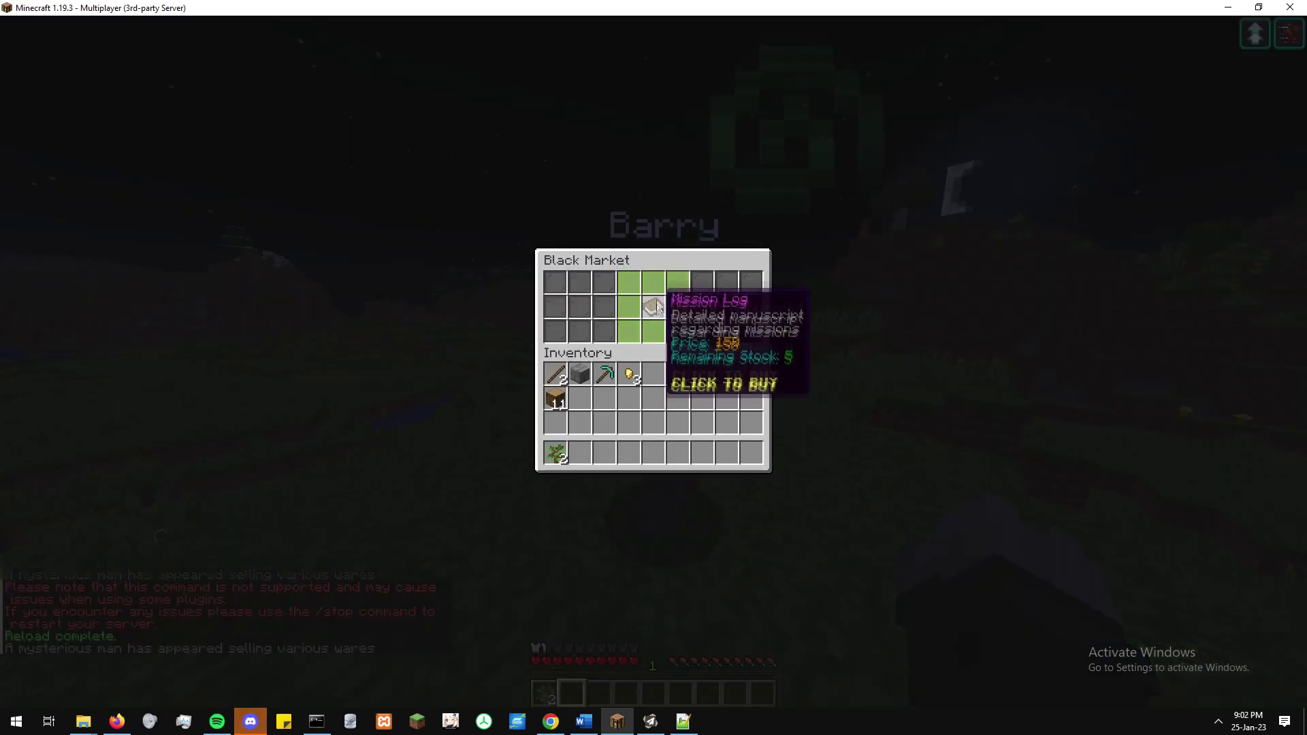
key(Escape)
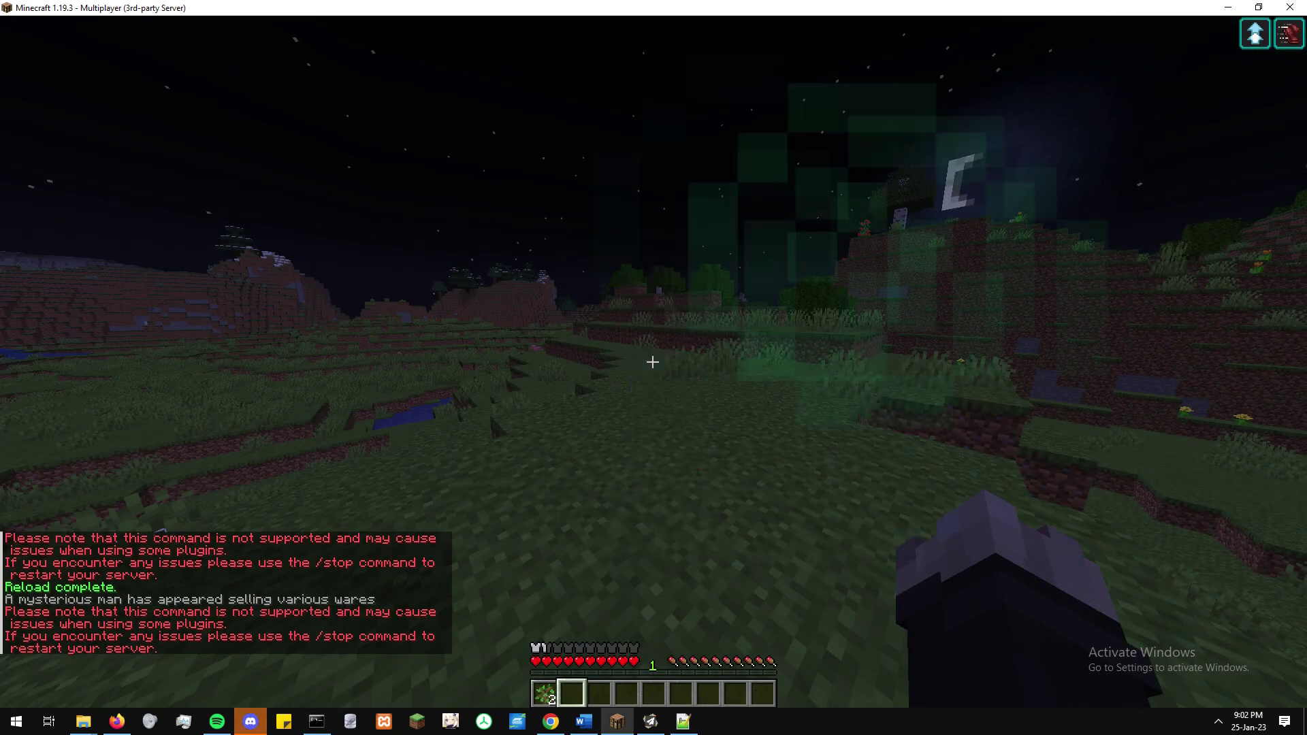
right_click(653, 361)
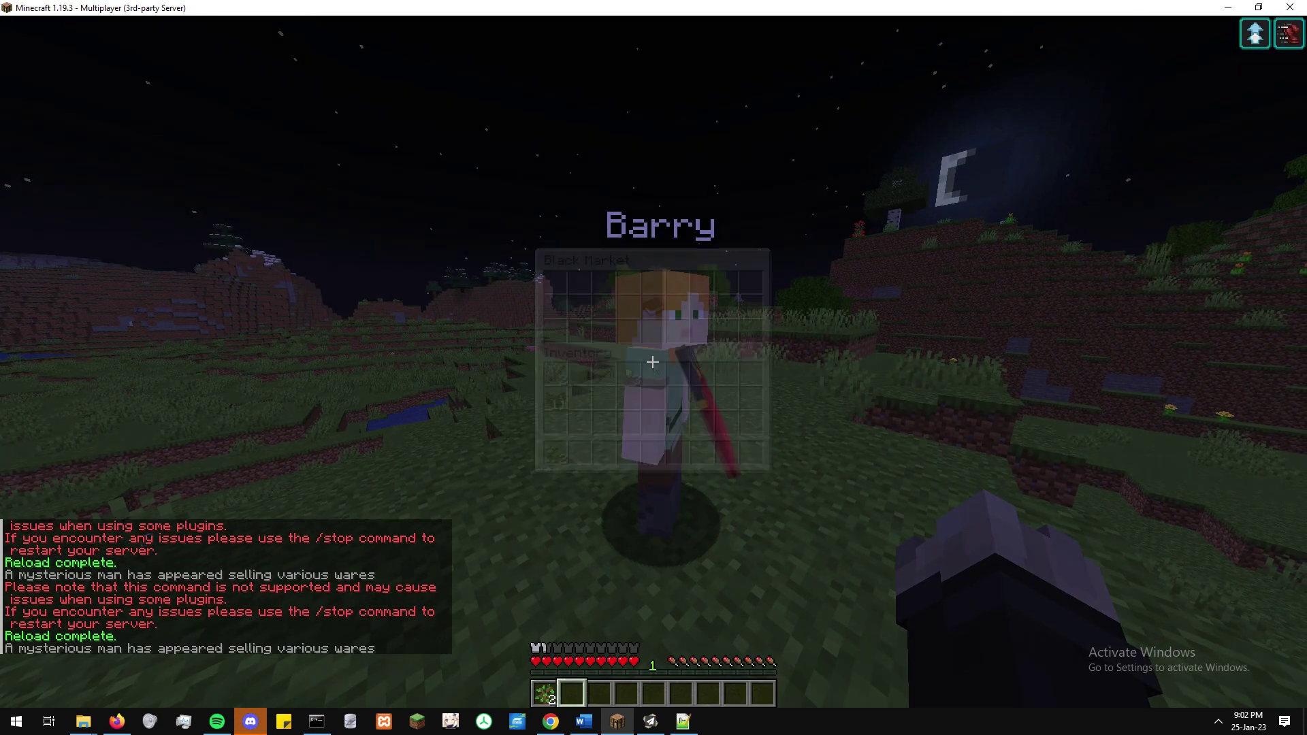
key(Escape)
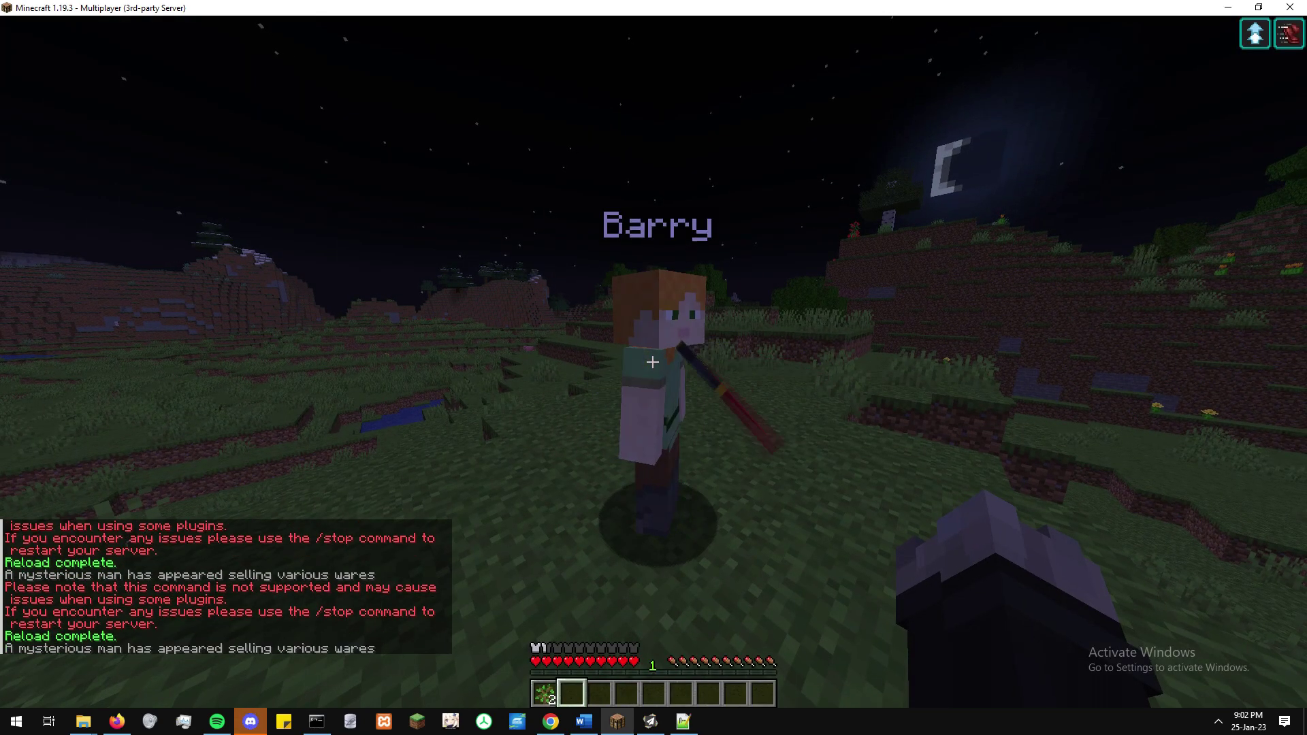
right_click(653, 362)
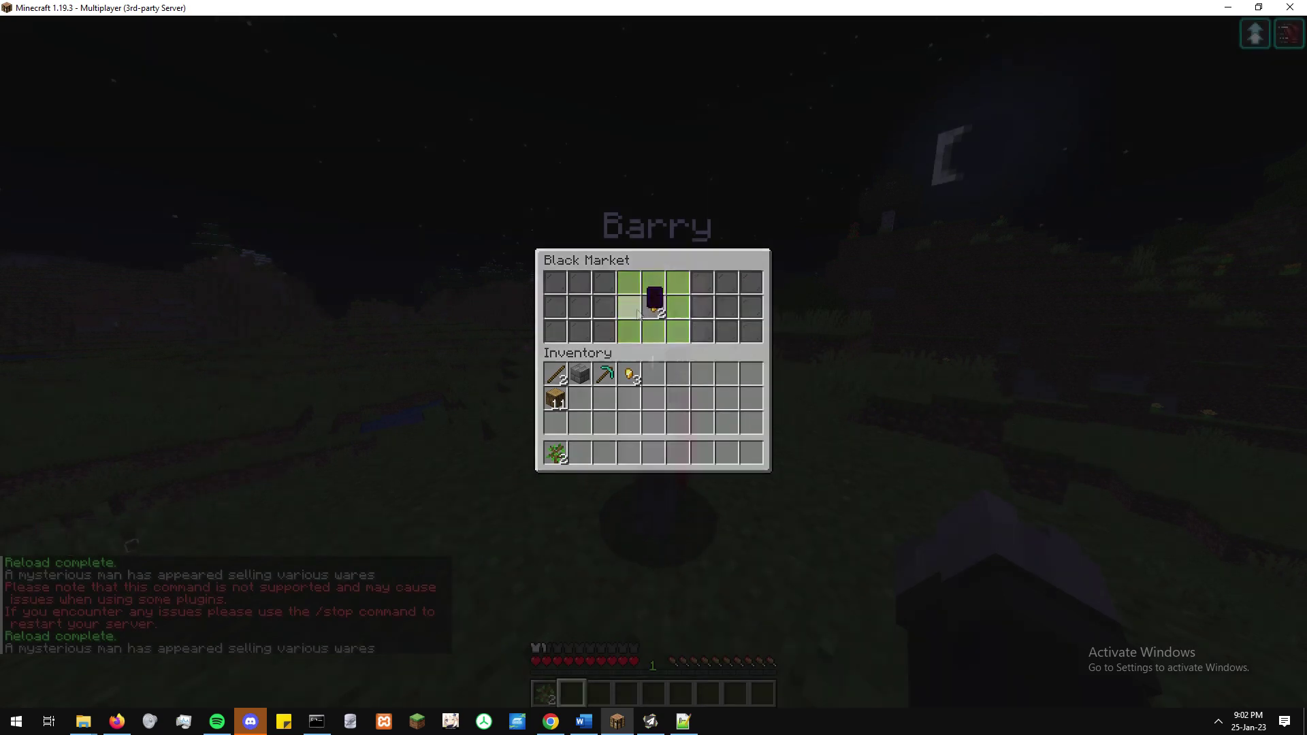
key(Escape)
Rerun /setupmarket from chat history to bring up the BlackMarket Manager.
key(t)
key(Up)
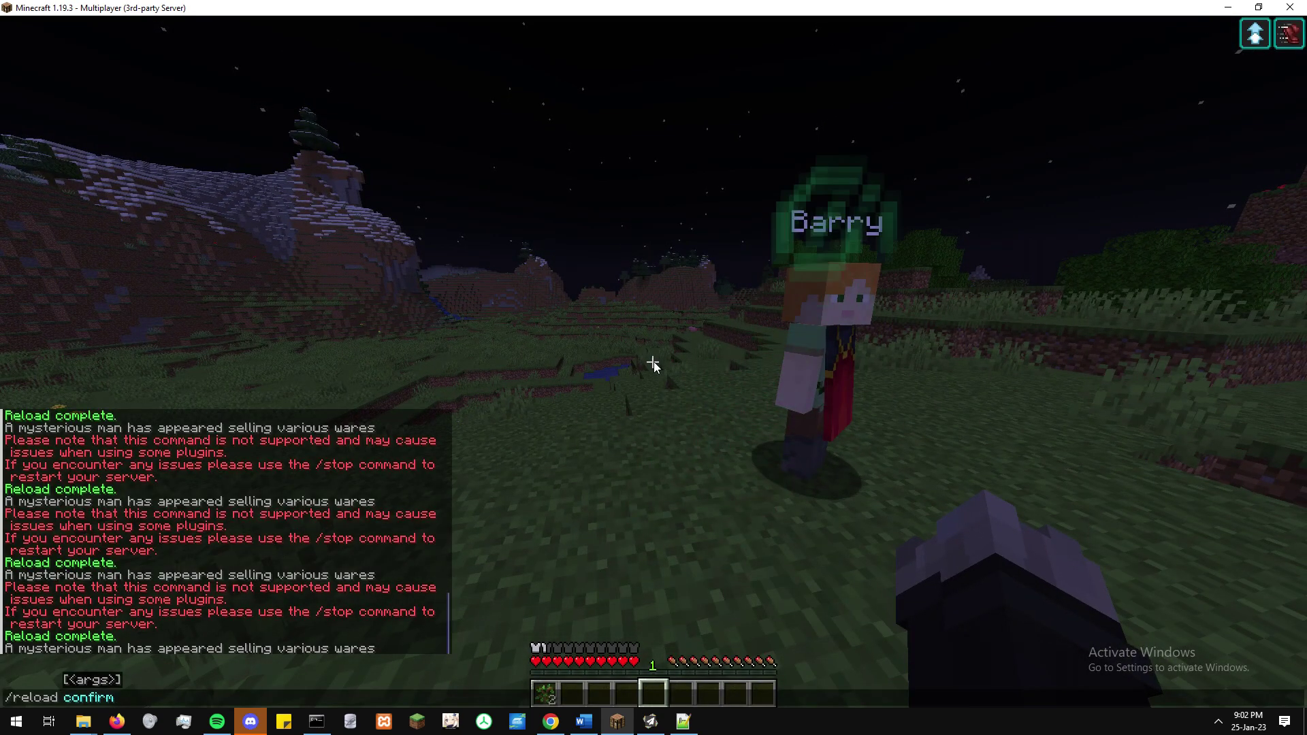
key(Up)
key(Return)
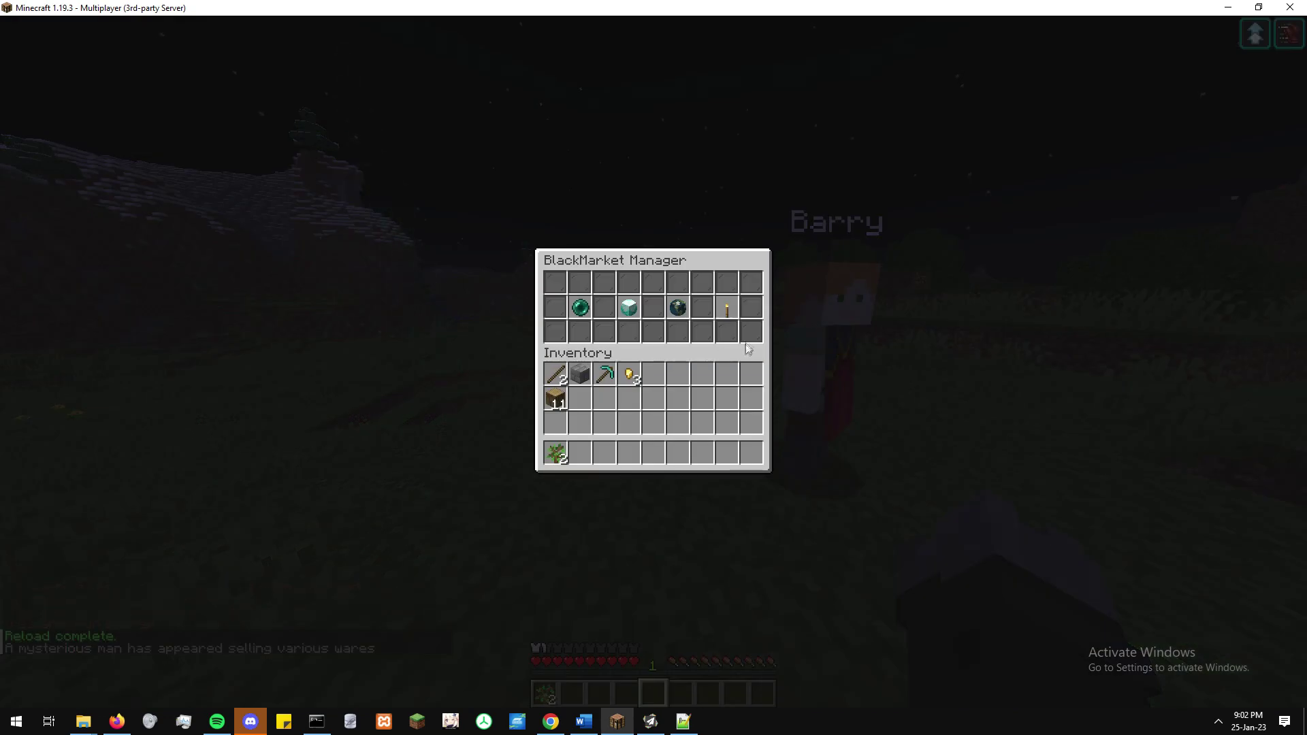
View the Black Market's stocked items, Mission Log and Gravity Boots, twice via /setupmarket, then close the list.
click(678, 308)
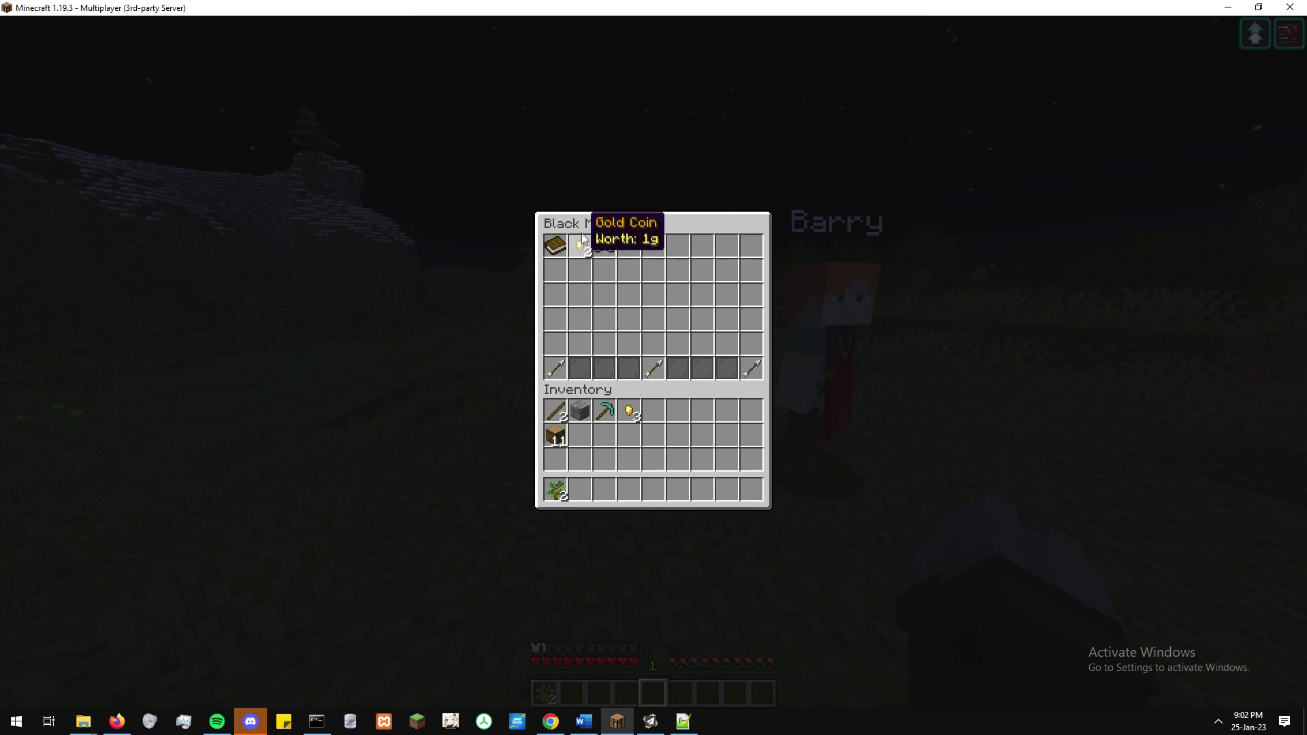
key(Escape)
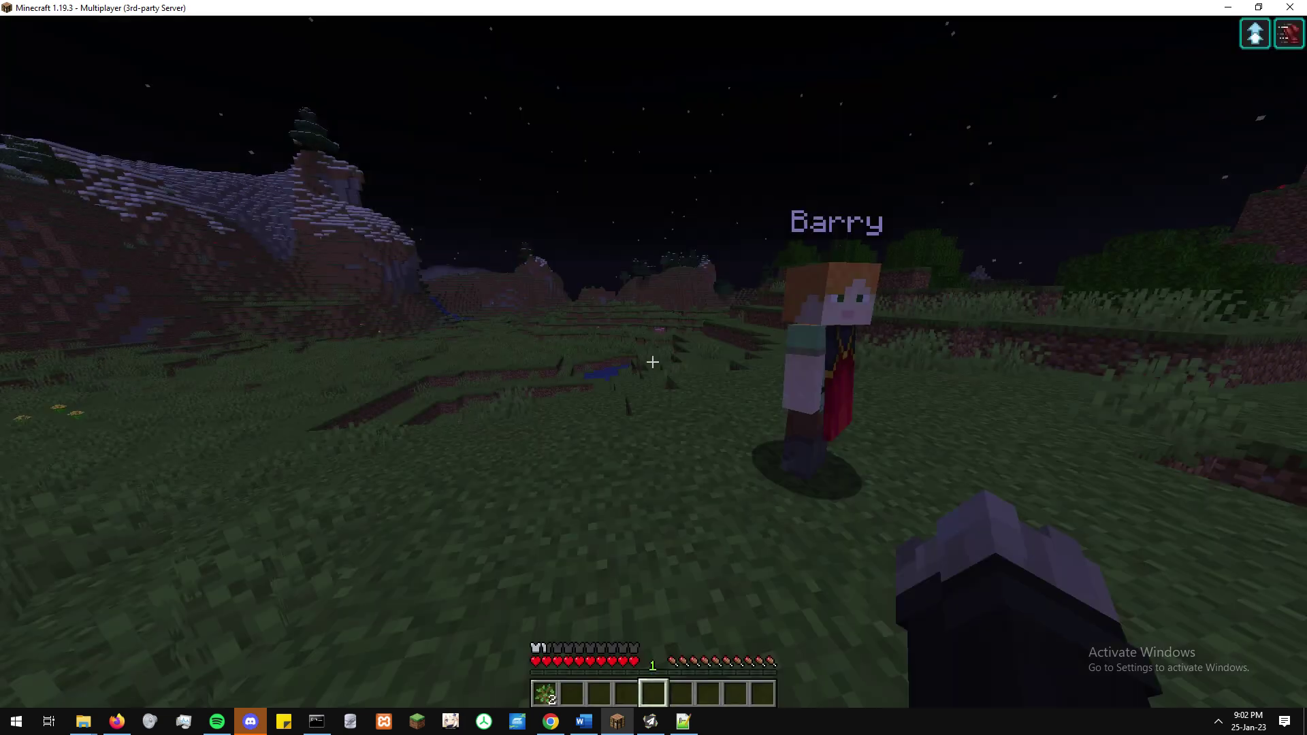
key(t)
key(Up)
key(Return)
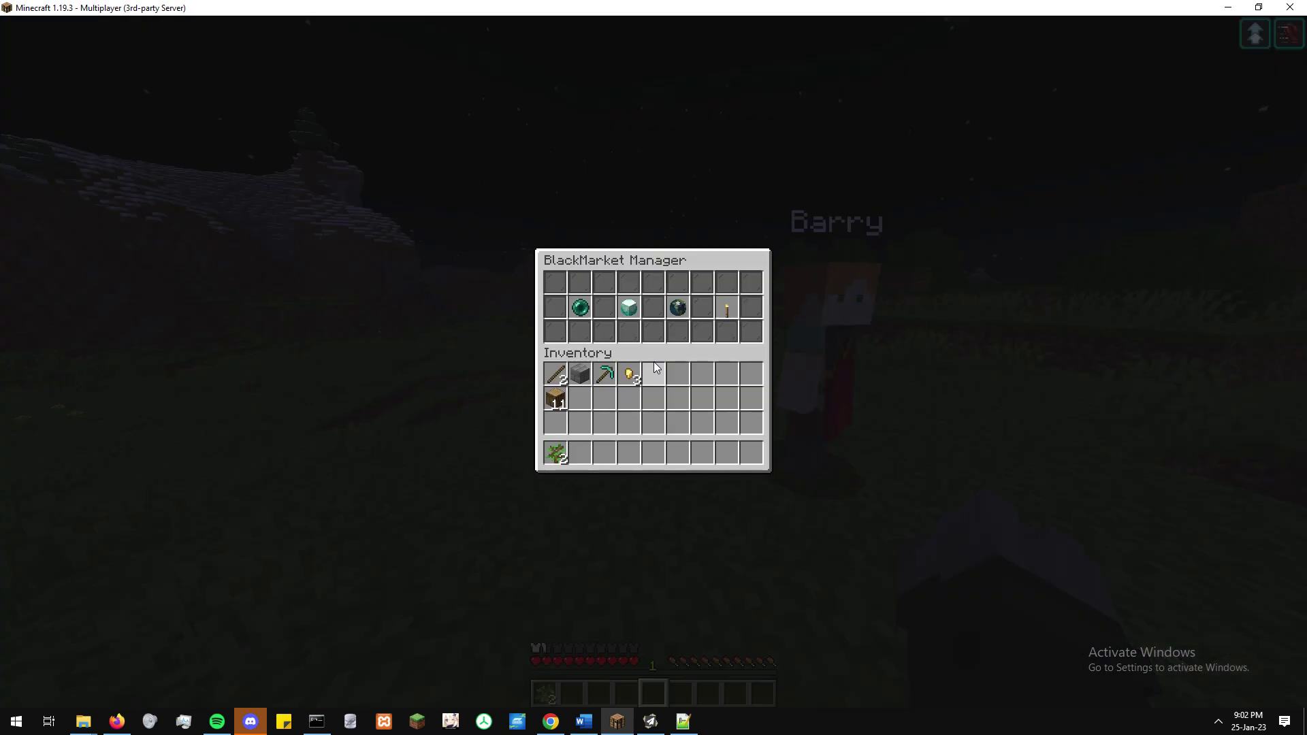
click(669, 307)
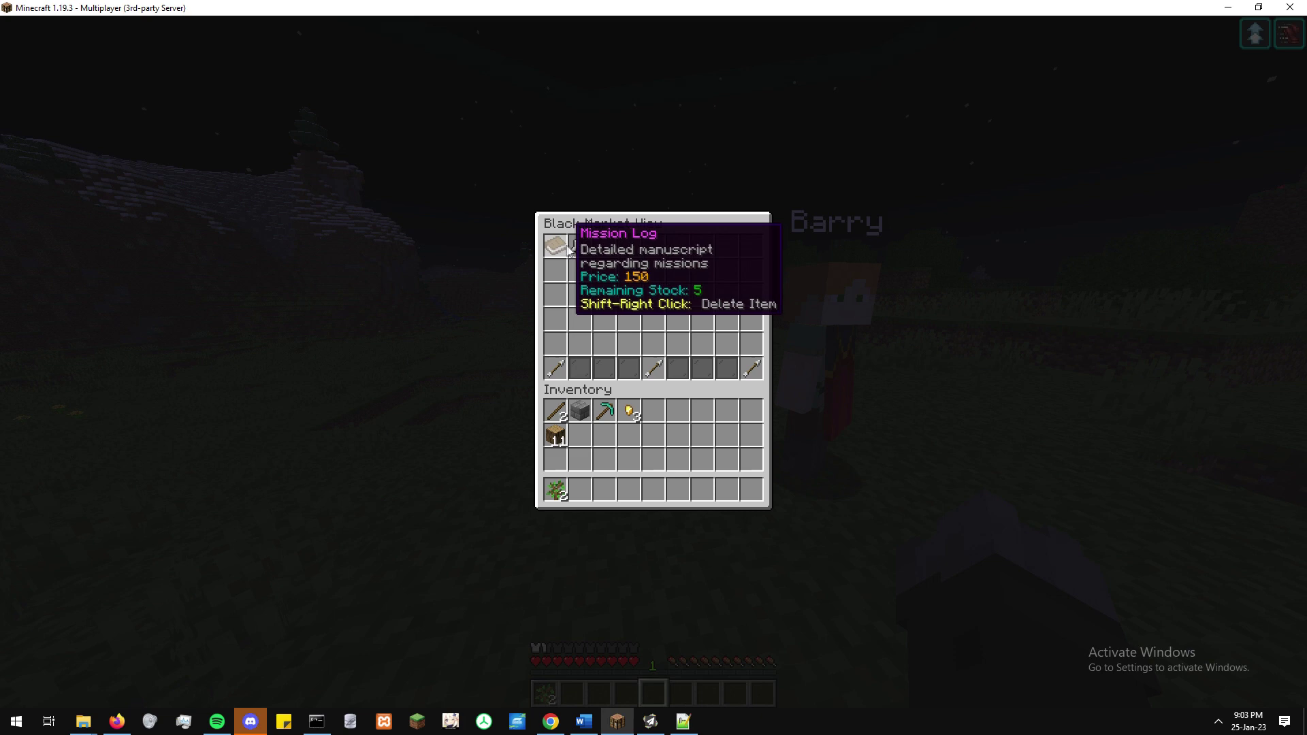
key(Escape)
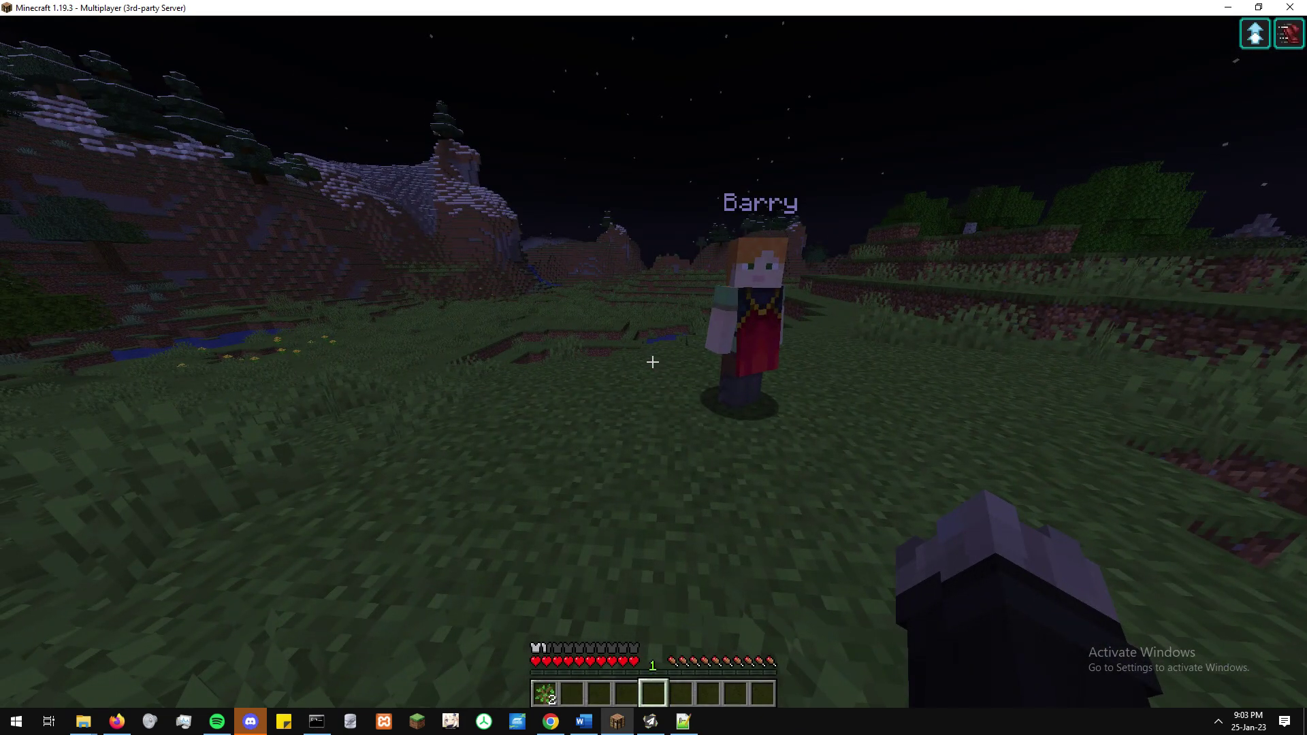
key(t)
key(Escape)
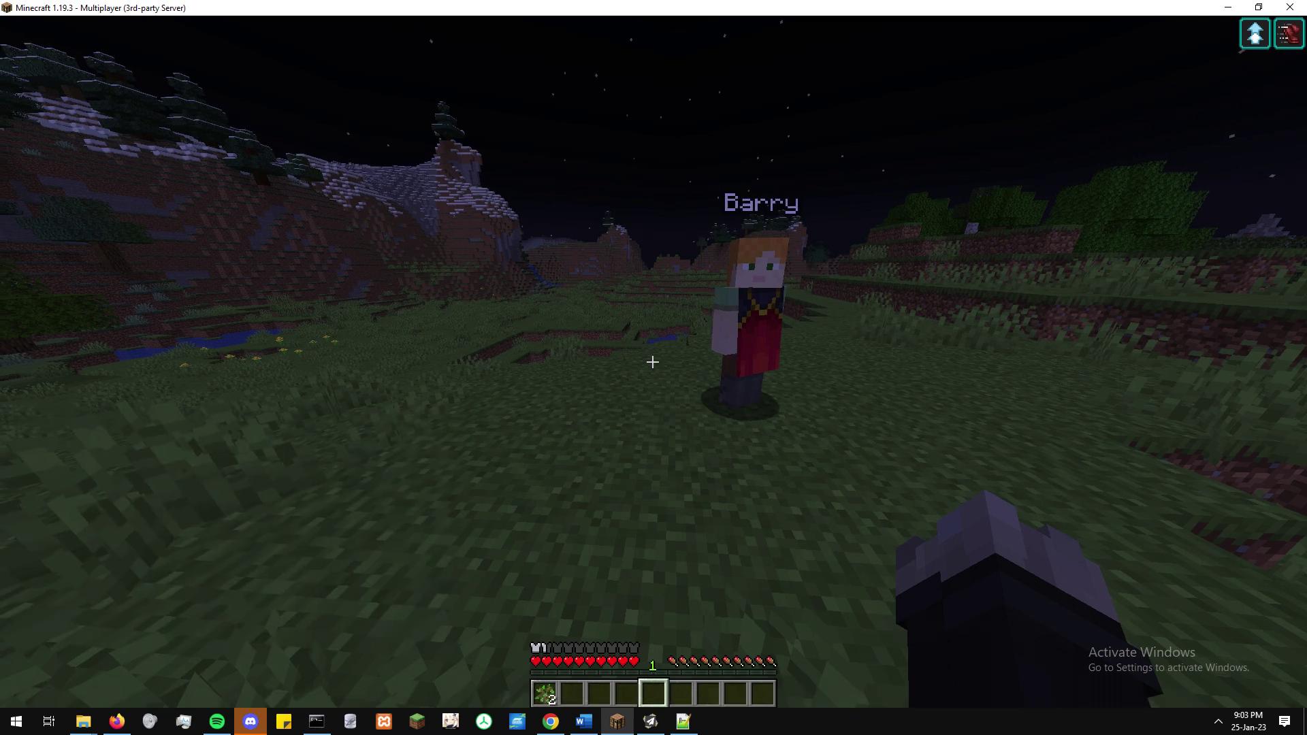